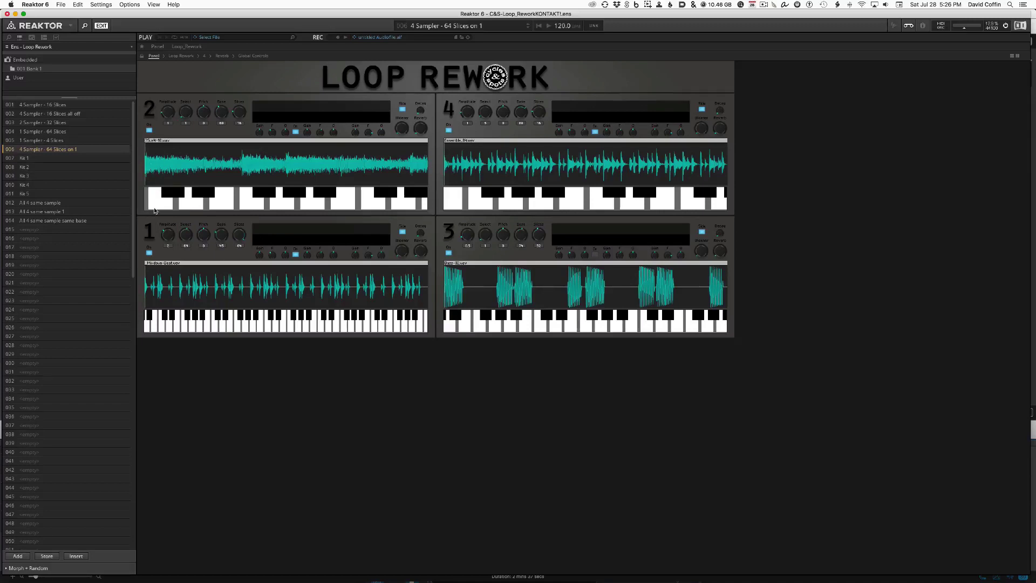
Step: Play a key on sampler 2 and try different values for its number of slices
left_click(157, 203)
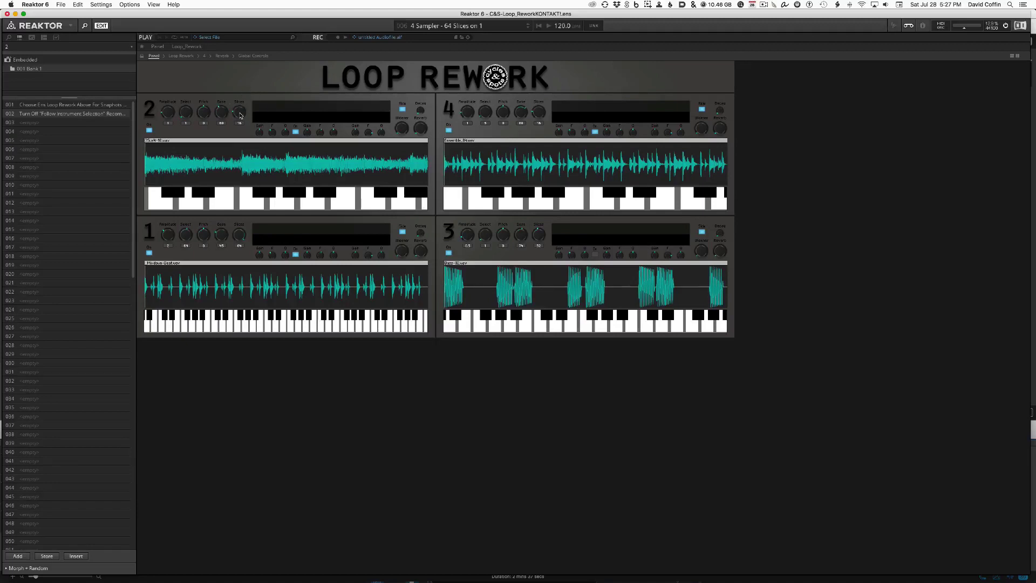
mouse_move(241, 116)
left_mouse_down()
mouse_move(247, 137)
mouse_move(237, 111)
mouse_move(224, 114)
left_mouse_up()
left_click_drag(240, 110, 239, 115)
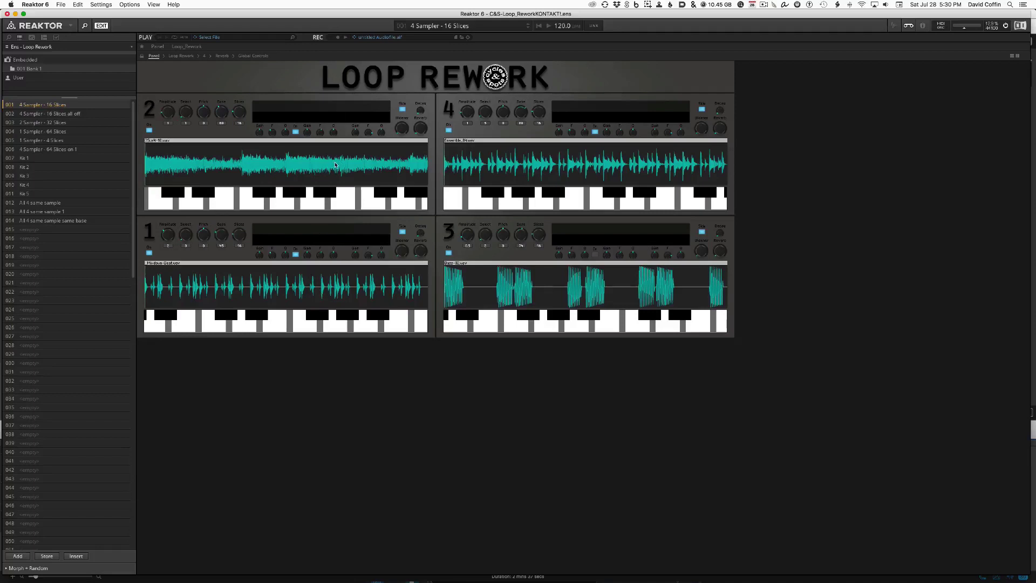
Step: Show the sample map editor and check the list of samplers whose maps it can display
left_click(894, 25)
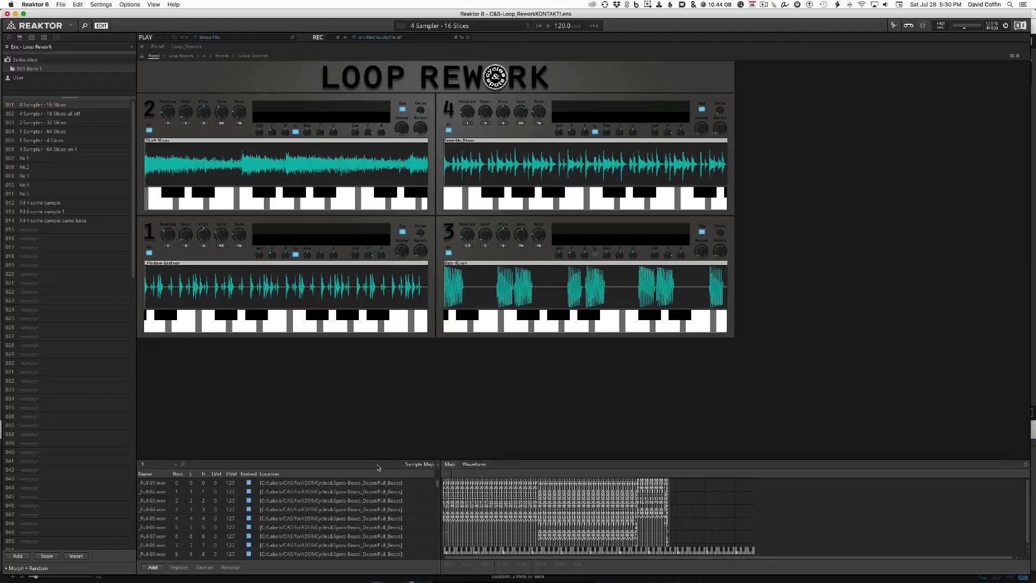
left_click(149, 466)
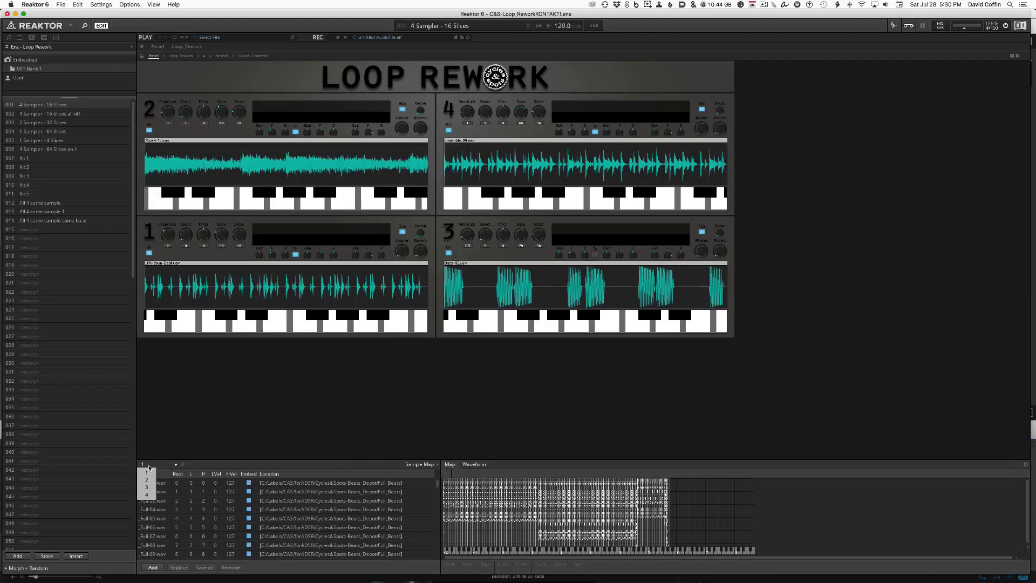
left_click(149, 466)
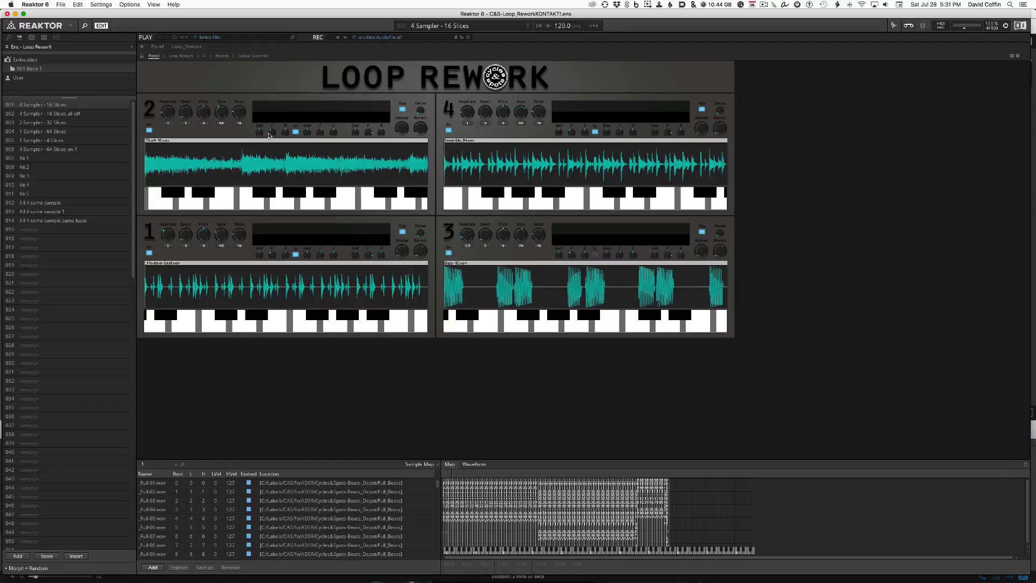
Step: Try out sampler 2's amplitude and pitch controls, and switch the sampler off and on again
left_click_drag(168, 113, 187, 102)
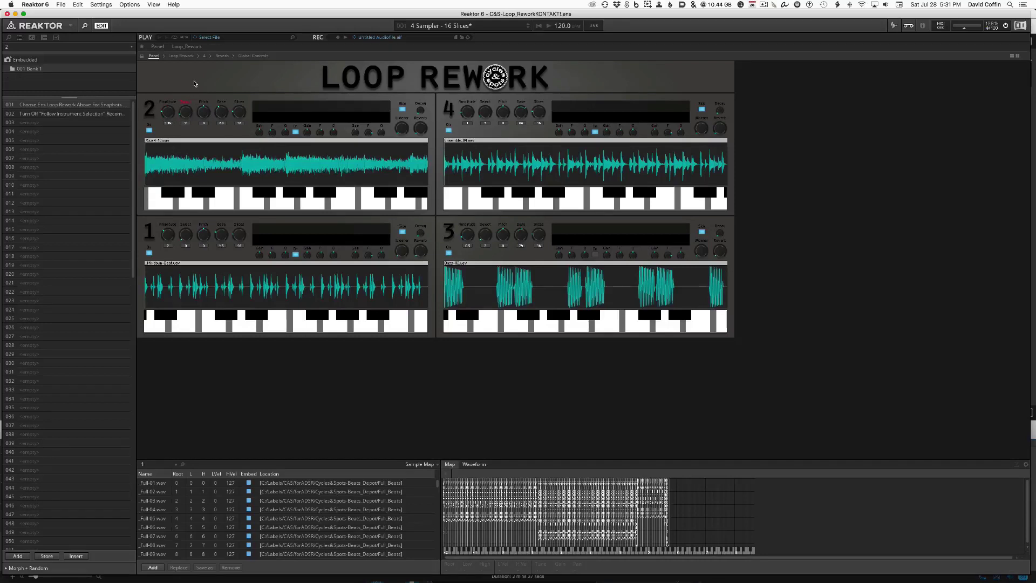
left_click_drag(204, 112, 227, 143)
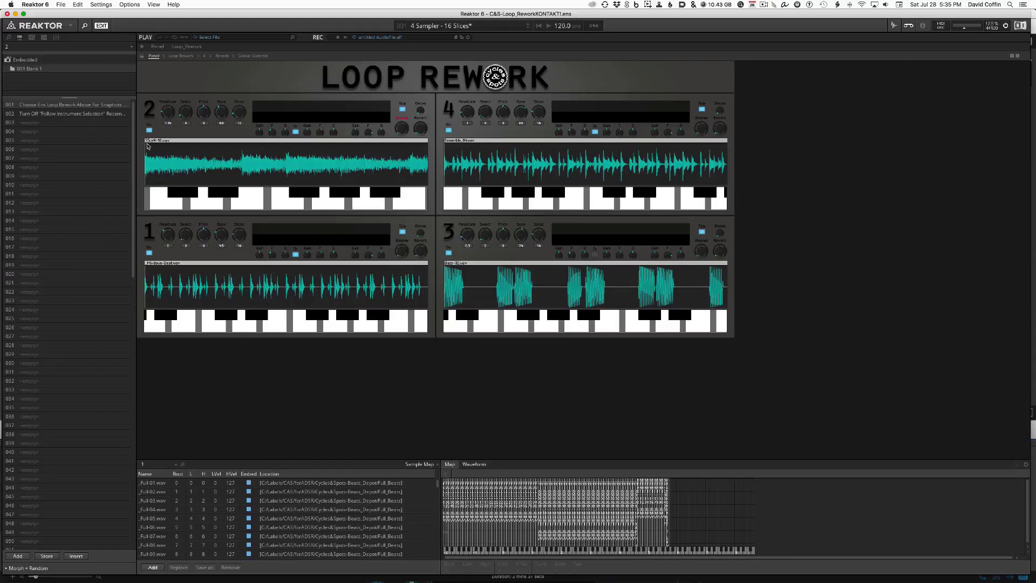
left_click(150, 130)
left_click(150, 131)
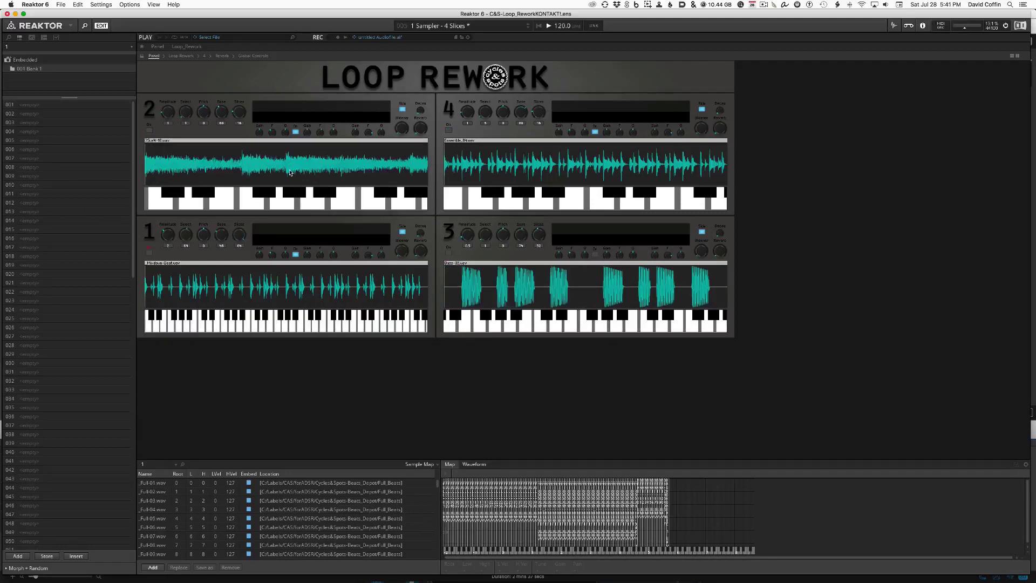
Step: Display sampler 2's sample map and return to the ensemble's snapshot list
left_click(290, 172)
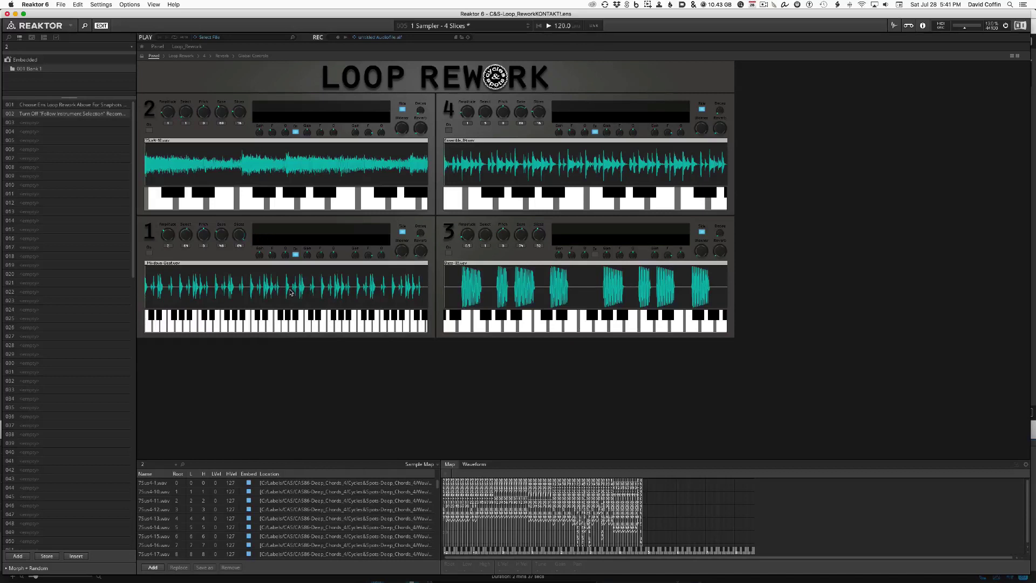
mouse_move(291, 293)
left_click(816, 178)
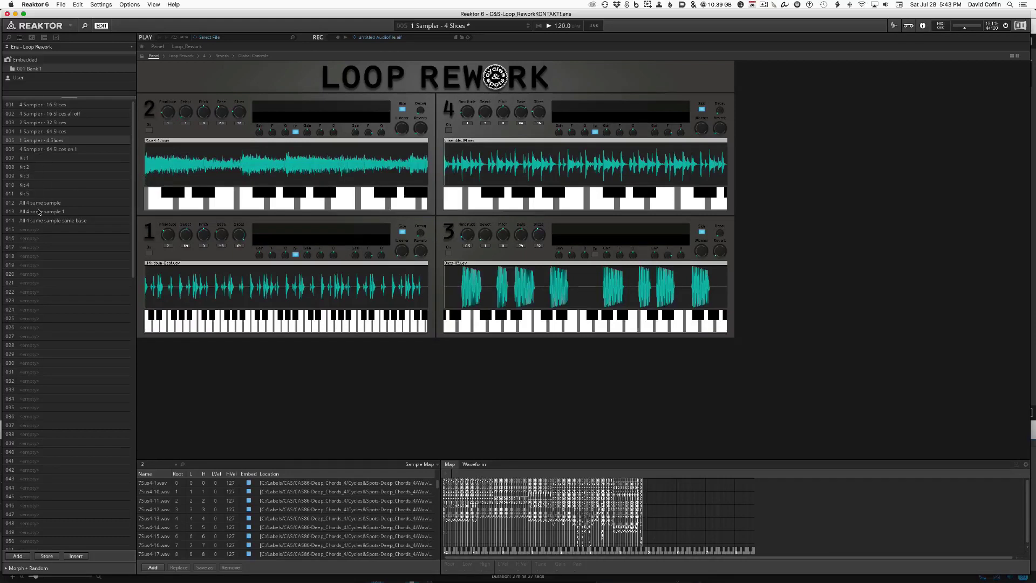
Step: Audition the snapshots "All 4 same sample", "All 4 same sample 1" and "All 4 same sample same base", ending on the last one
left_click(39, 205)
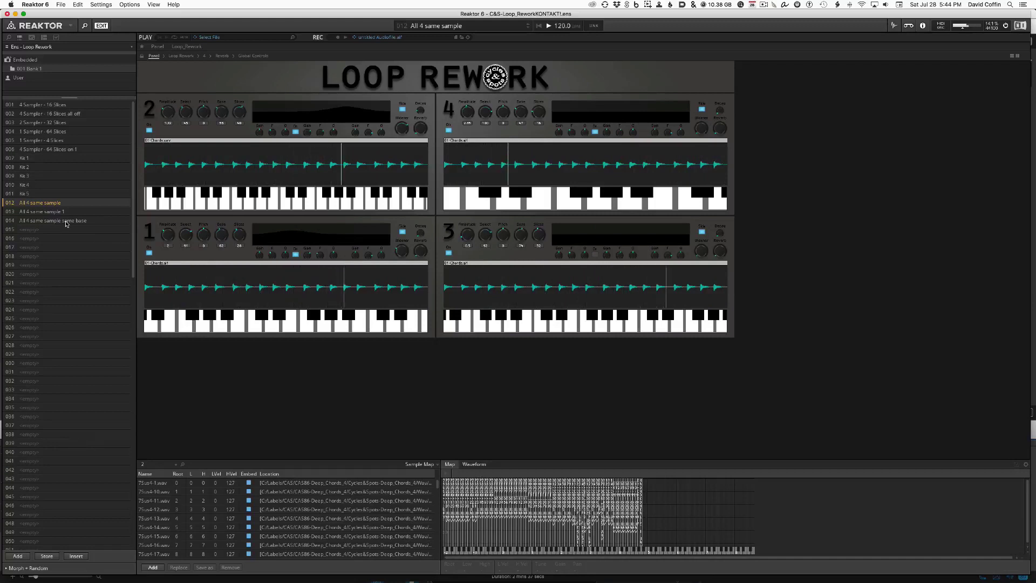
left_click(66, 221)
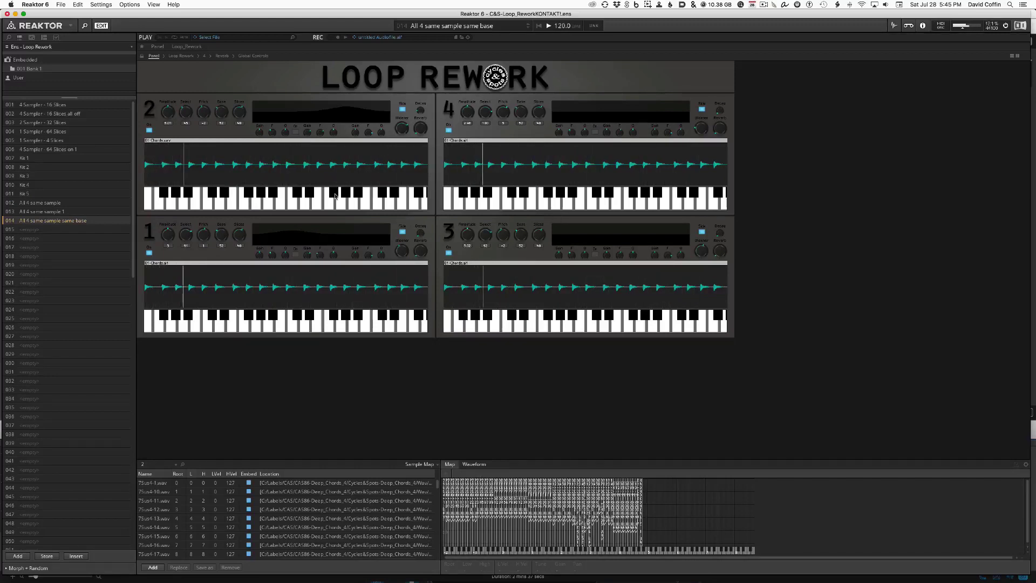
left_click(61, 212)
key("Down")
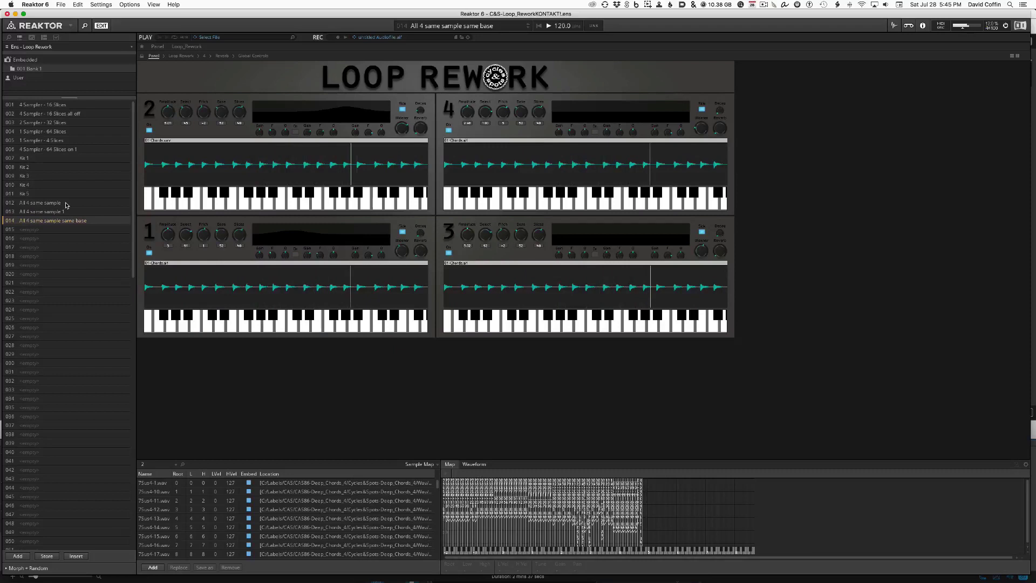
Step: Switch between the snapshots "All 4 same sample" and "All 4 same sample 1" to compare them, ending on "All 4 same sample"
left_click(66, 204)
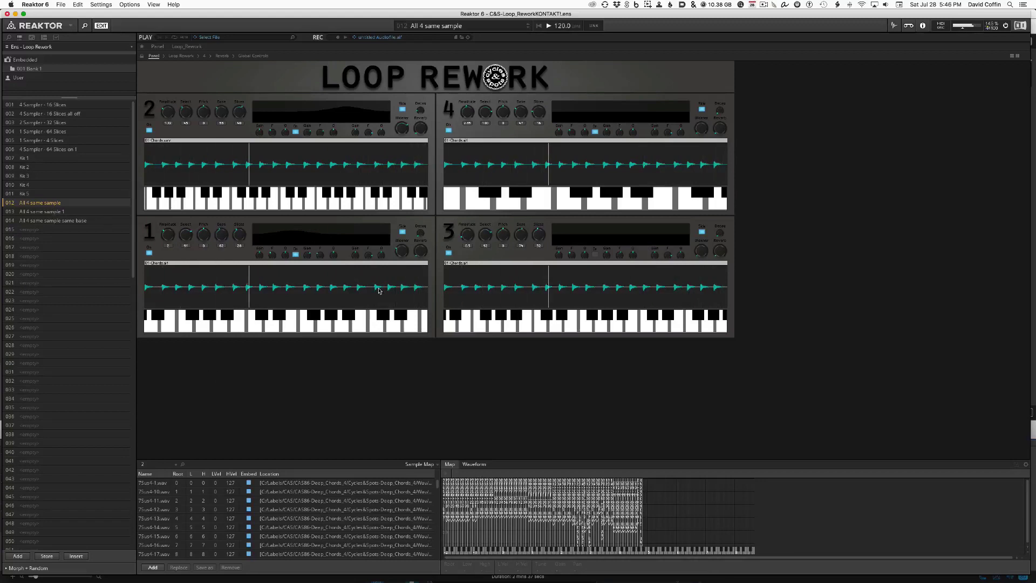
mouse_move(380, 291)
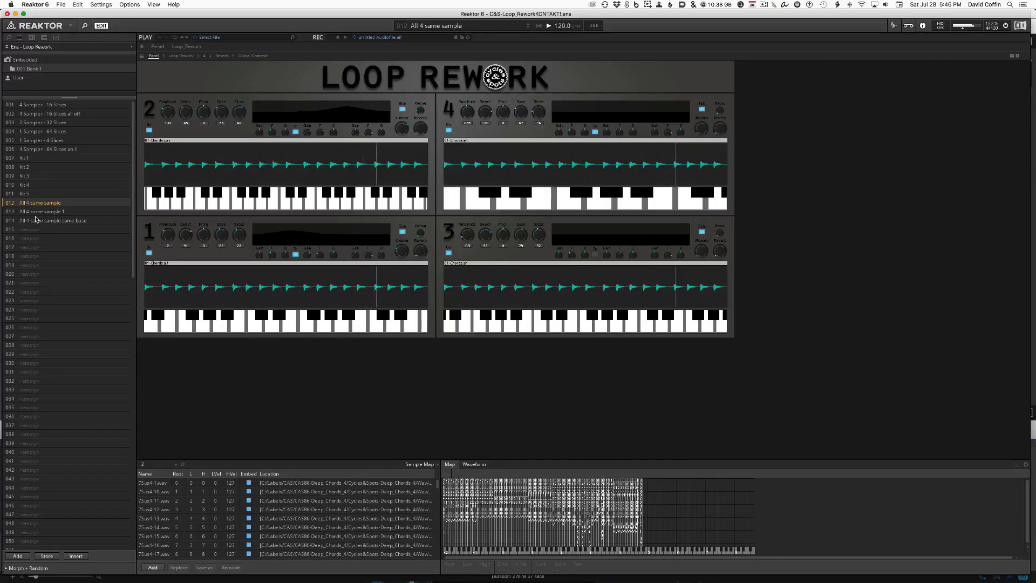
left_click(46, 213)
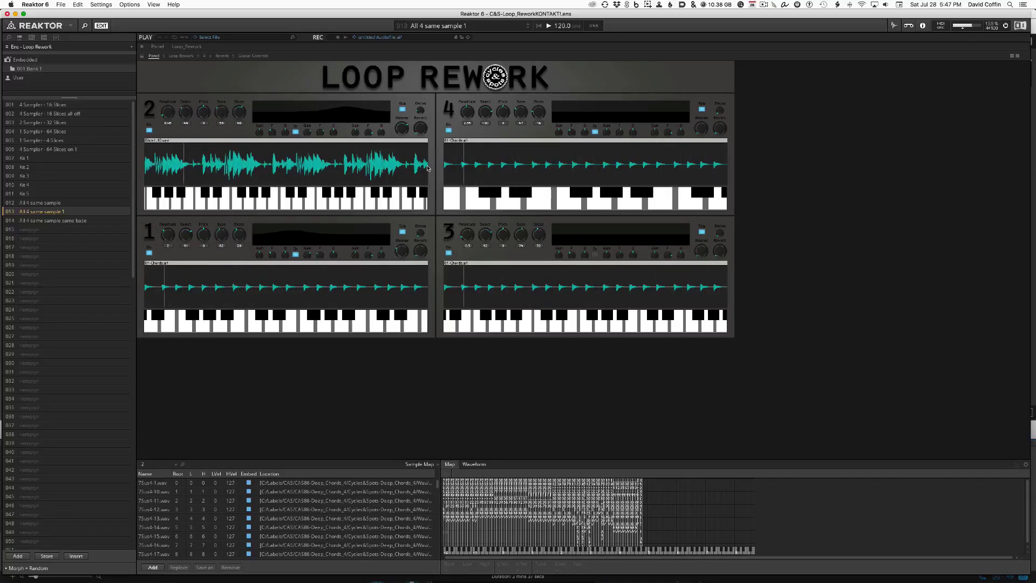
left_click(64, 203)
mouse_move(286, 273)
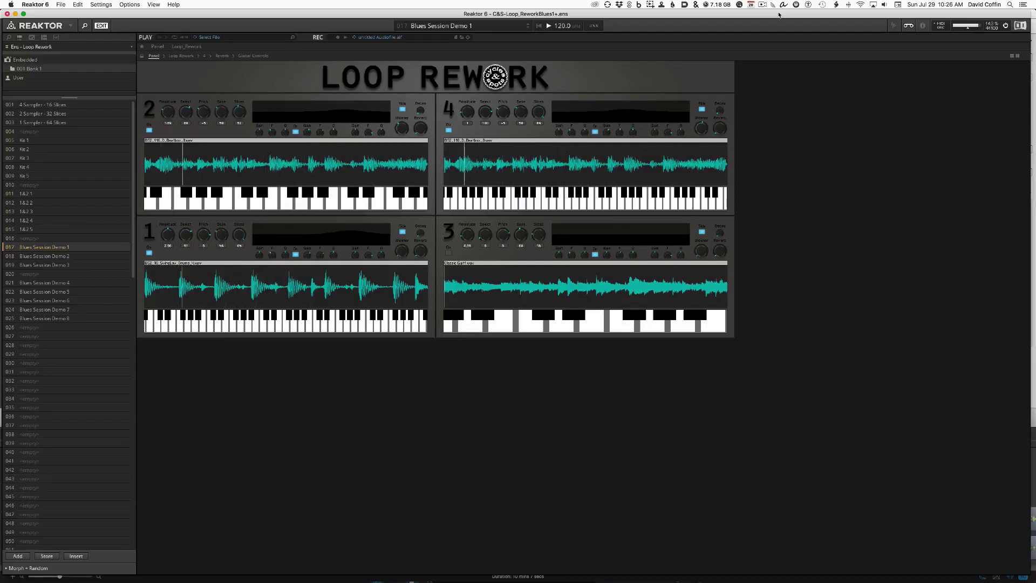
Step: Audition the snapshots Blues Session Demo 2 through 8 in order, and return to Blues Session Demo 1
key("Down")
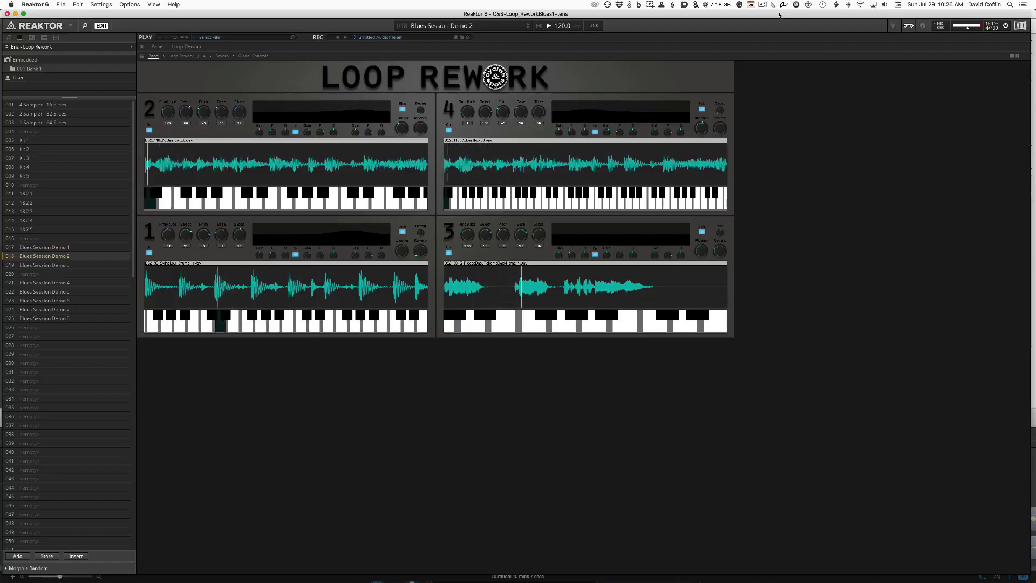
key("Down")
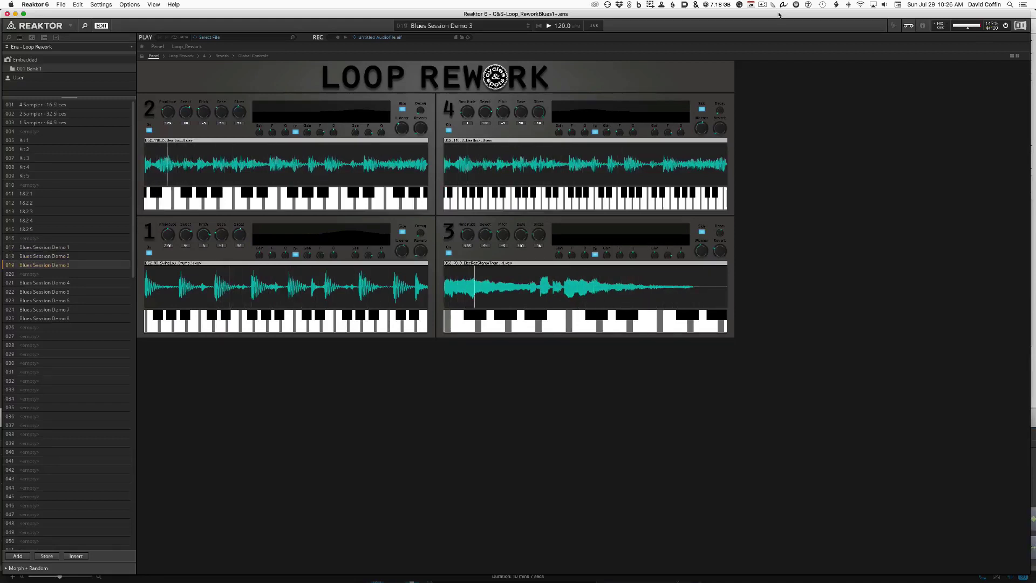
key("Down")
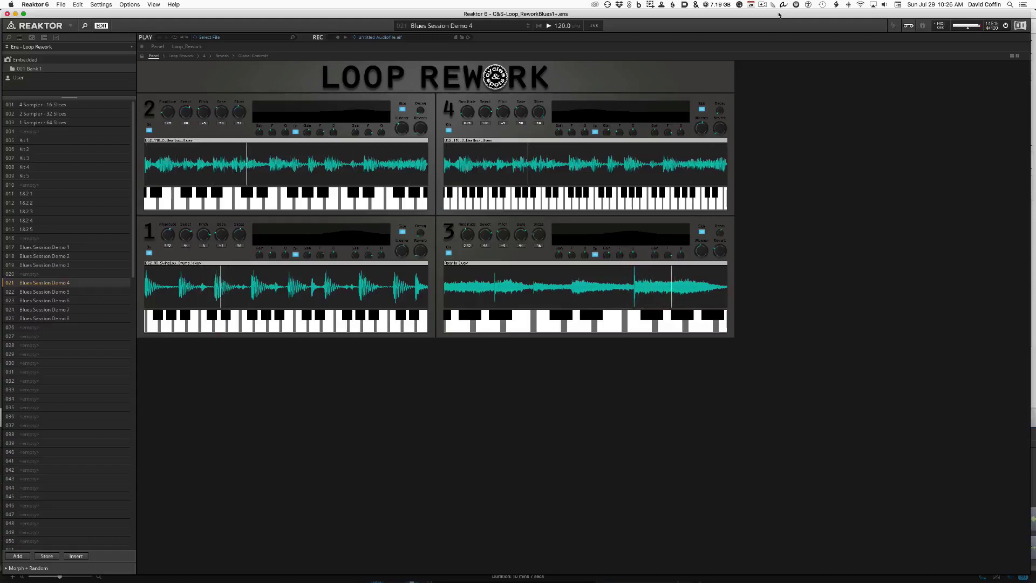
key("Down")
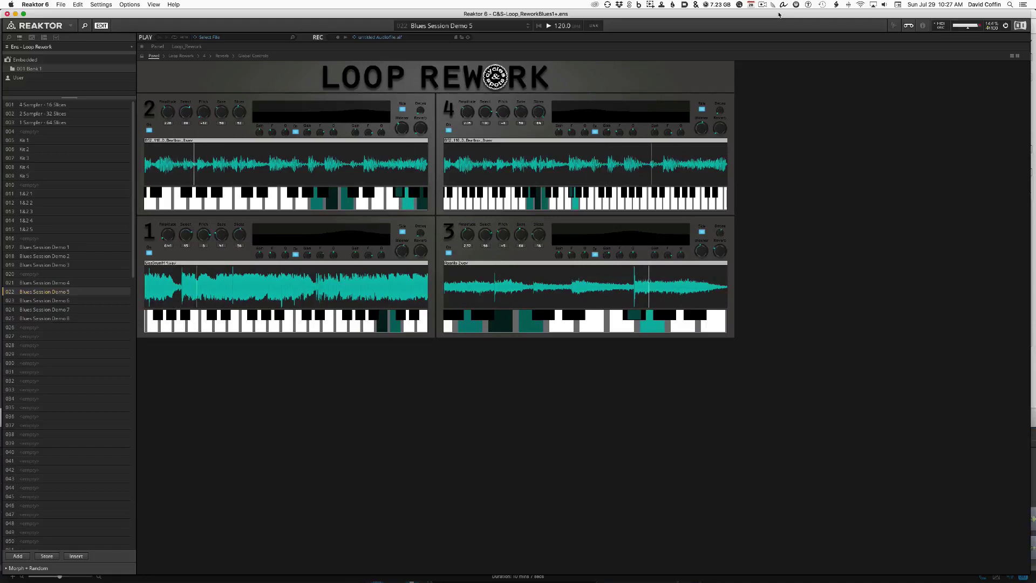
key("Down")
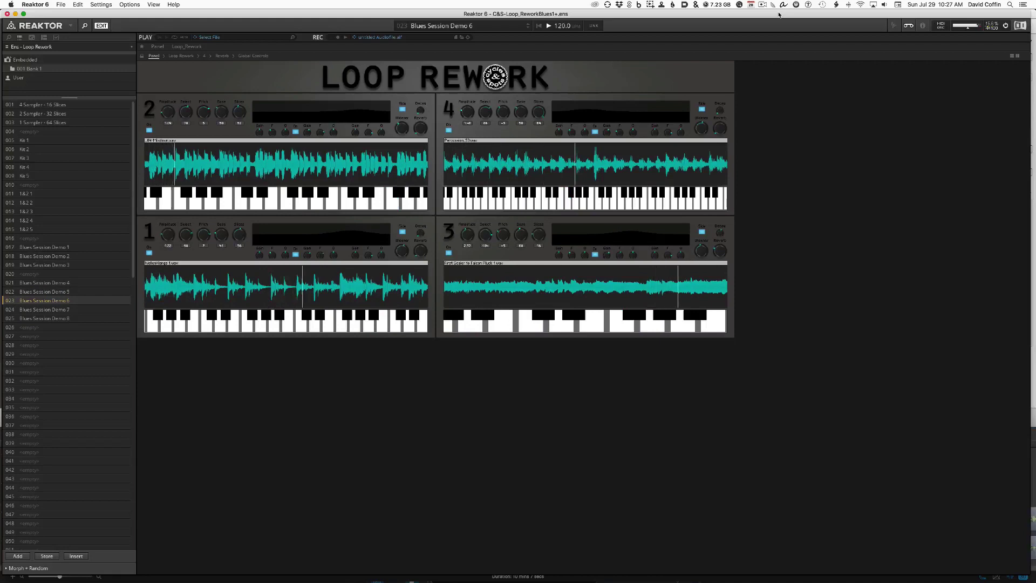
key("Down")
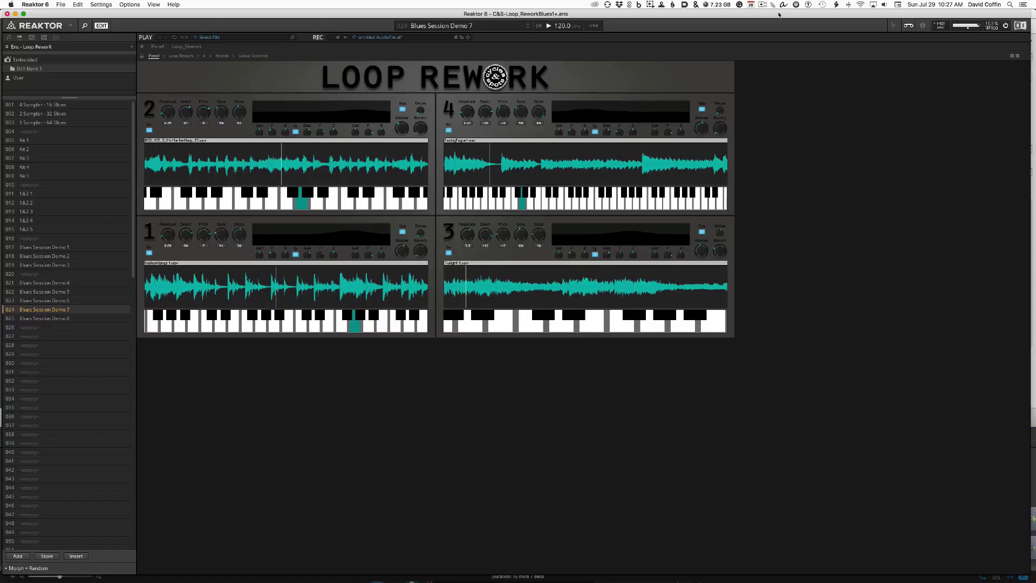
key("Down")
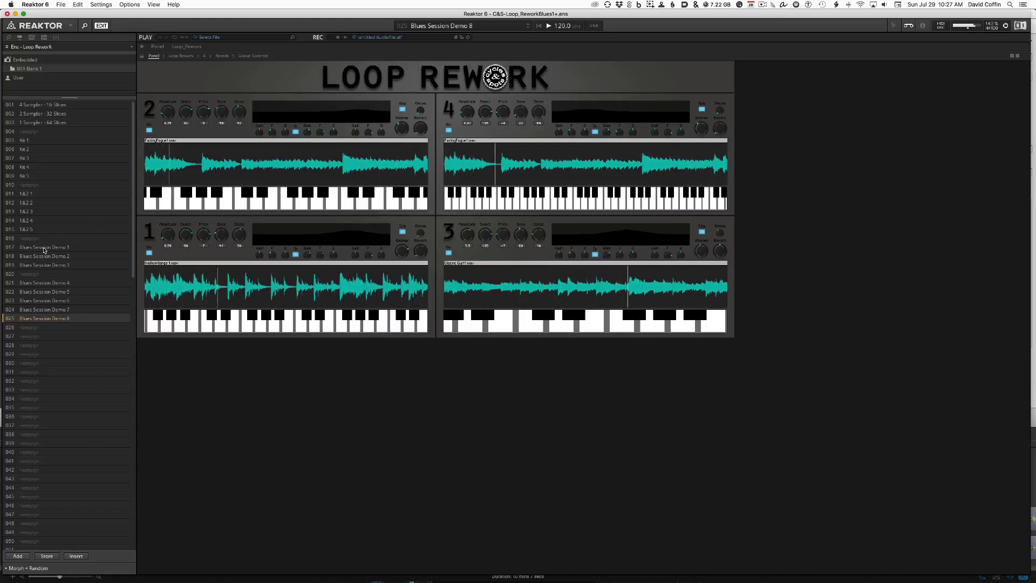
left_click(43, 248)
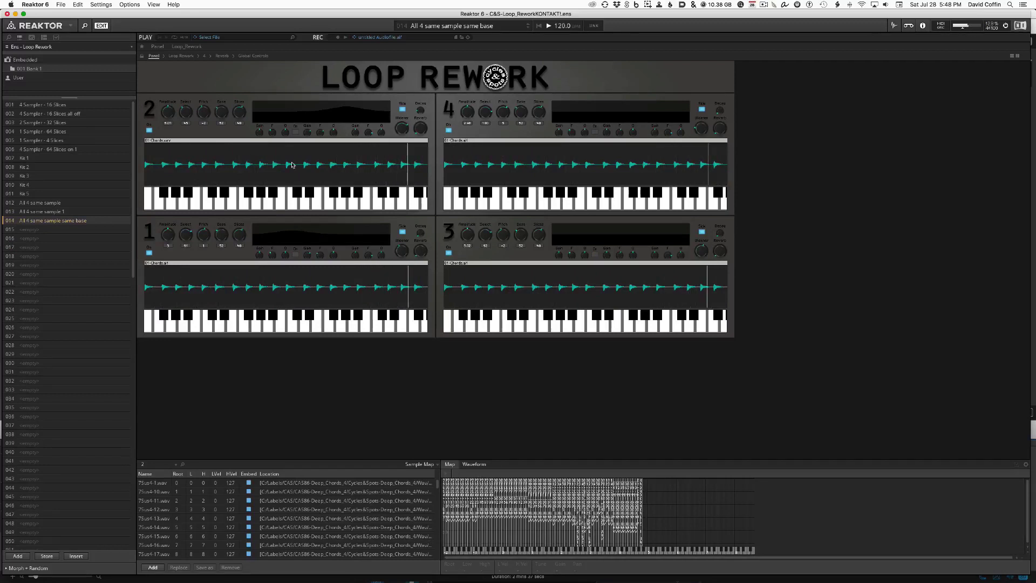
Step: Switch samplers 2, 3 and 1 off and back on in turn to hear each one's contribution
left_click(149, 130)
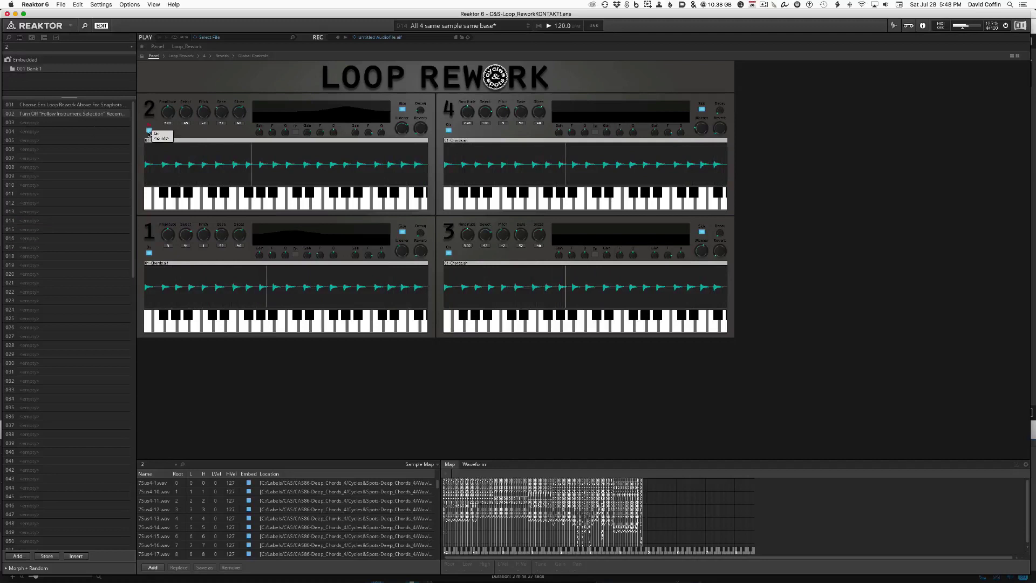
left_click(448, 252)
left_click(448, 252)
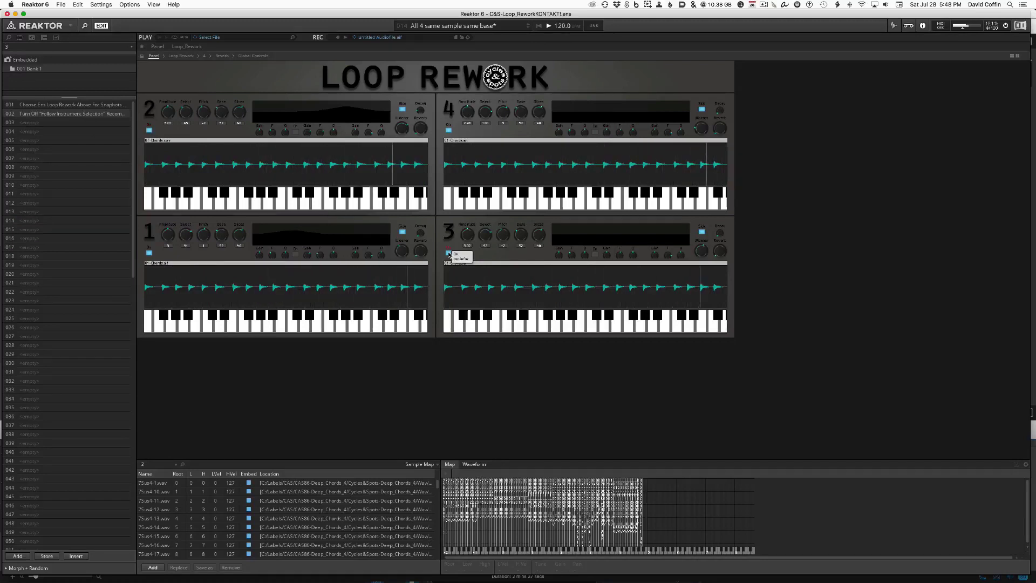
left_click(150, 256)
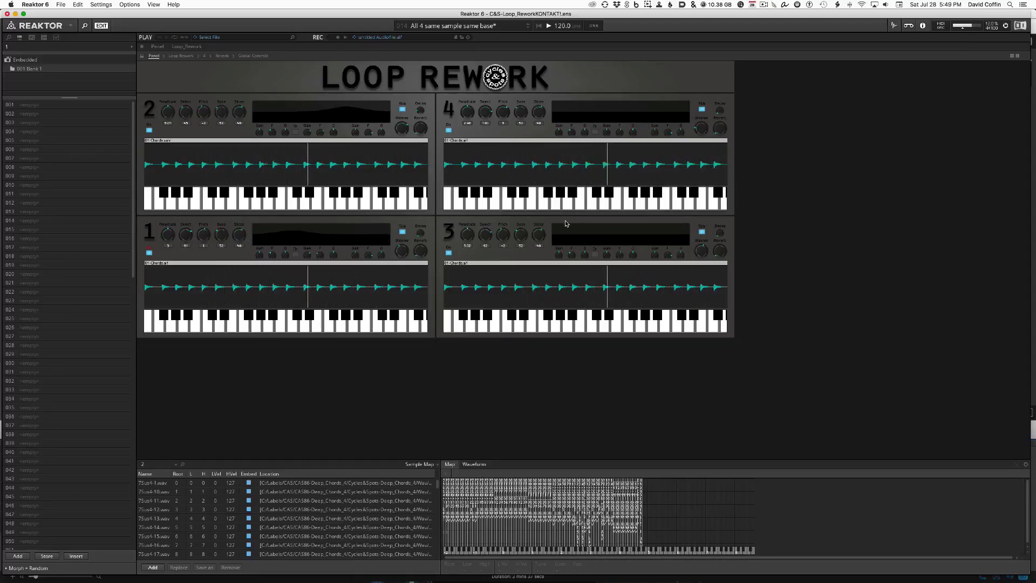
Step: Stop playback and hide the sample map editor
left_click(548, 26)
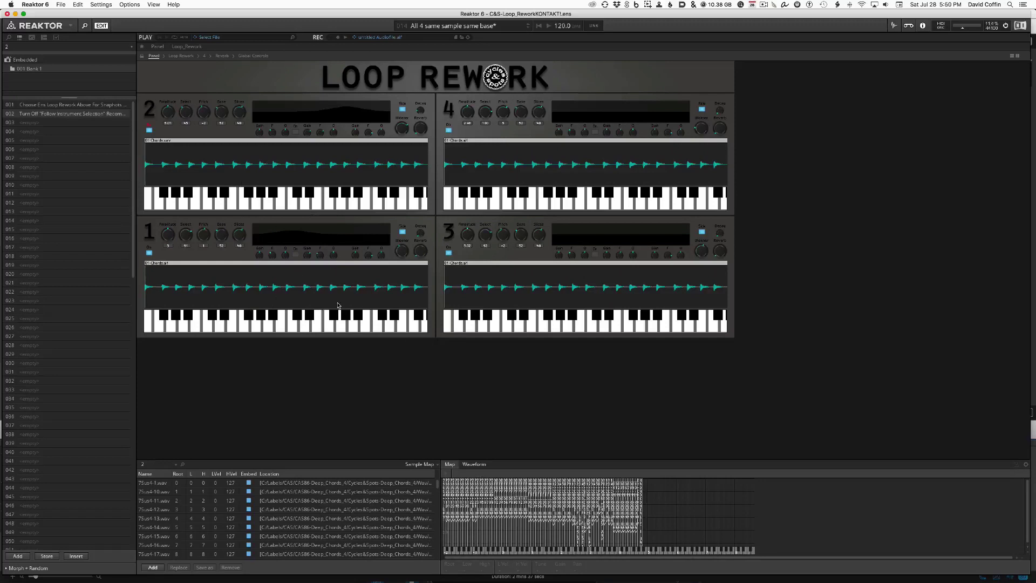
mouse_move(340, 304)
left_click(893, 26)
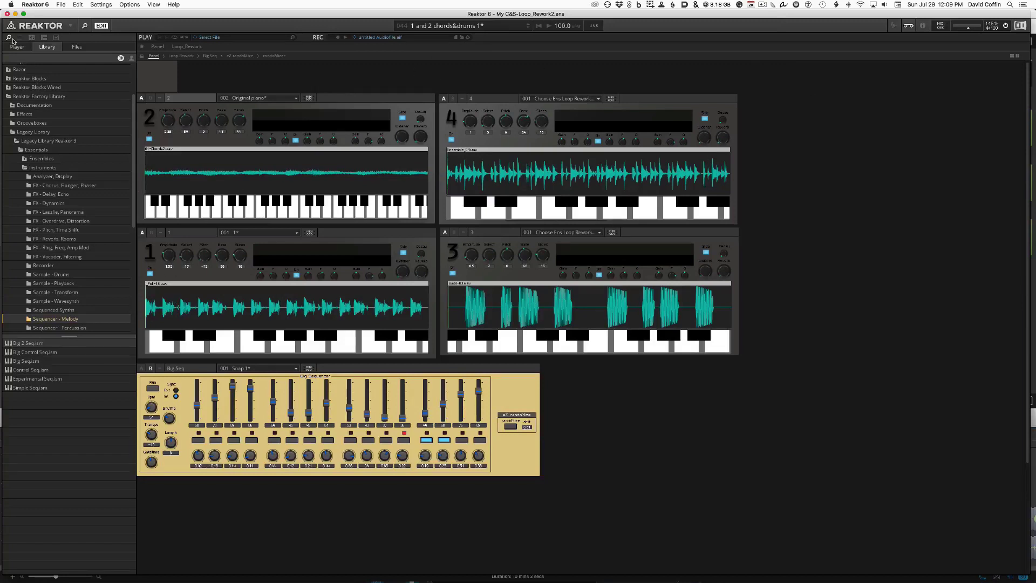
Step: Locate Big Seq.ism in the Sequencer - Melody folder of the Reaktor Factory Library's Legacy Library Reaktor 3 instruments
left_click(40, 97)
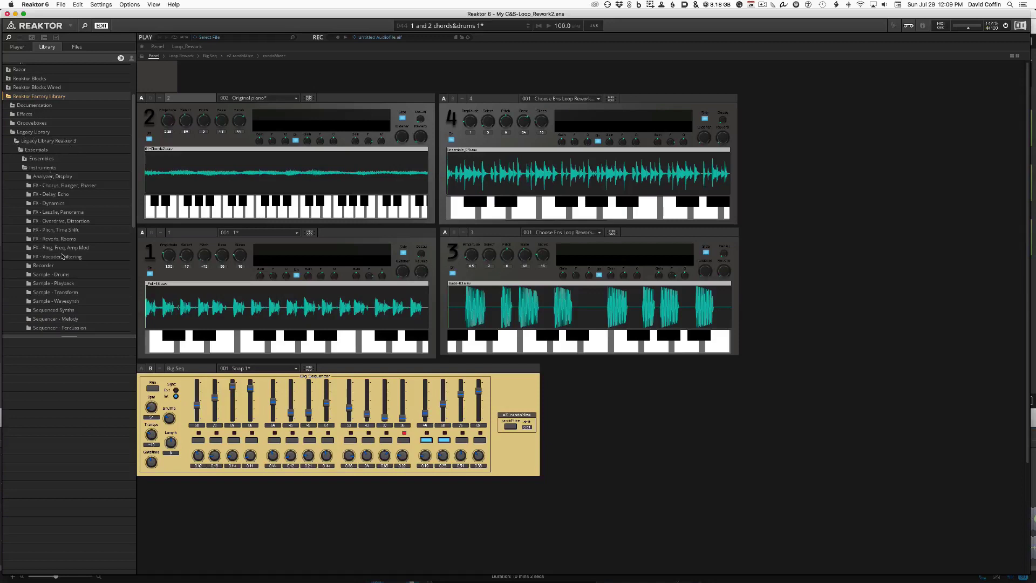
left_click(54, 320)
left_click(24, 365)
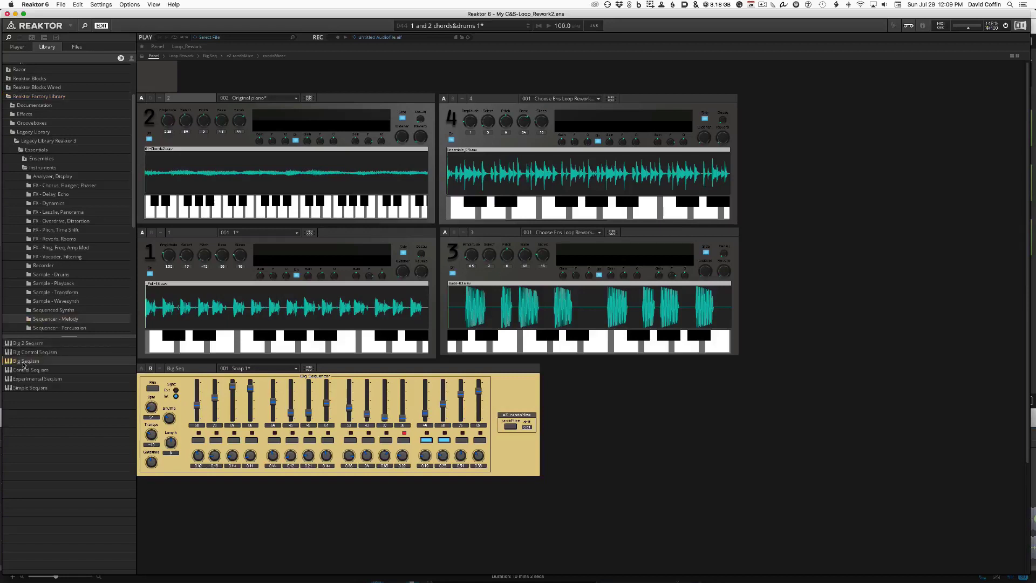
Step: Open the Loop Rework structure and add a built-in MIDI Out Note Pitch/Gate module beside the Big Seq instrument's note module
left_click(180, 56)
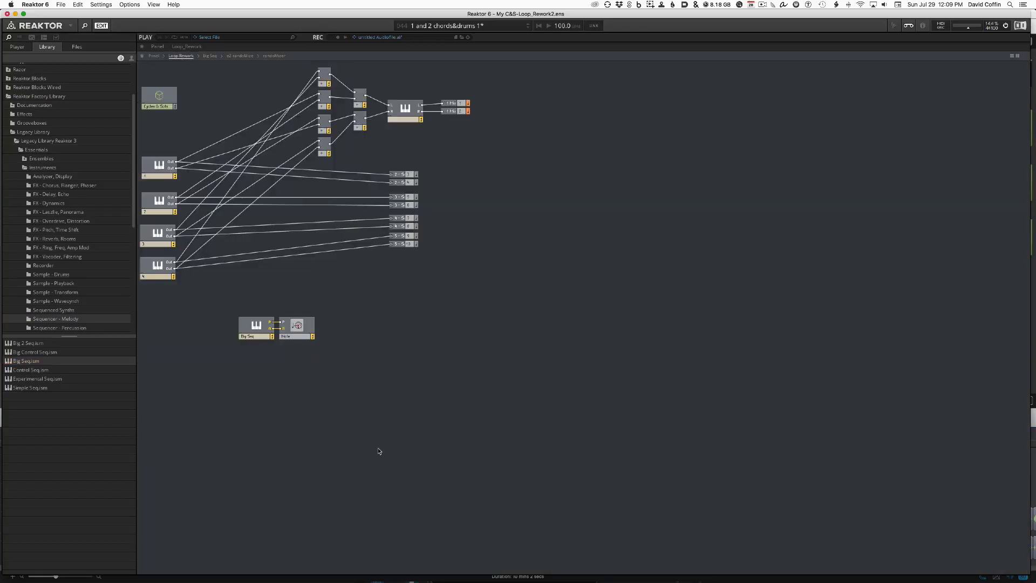
left_click(302, 336)
right_click(346, 327)
mouse_move(348, 327)
mouse_move(432, 345)
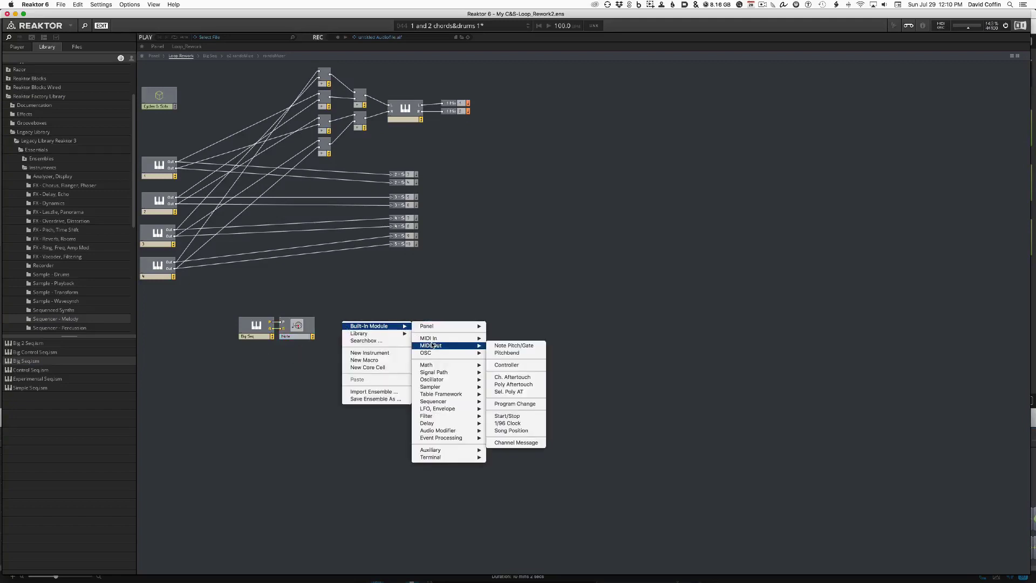
left_click(531, 346)
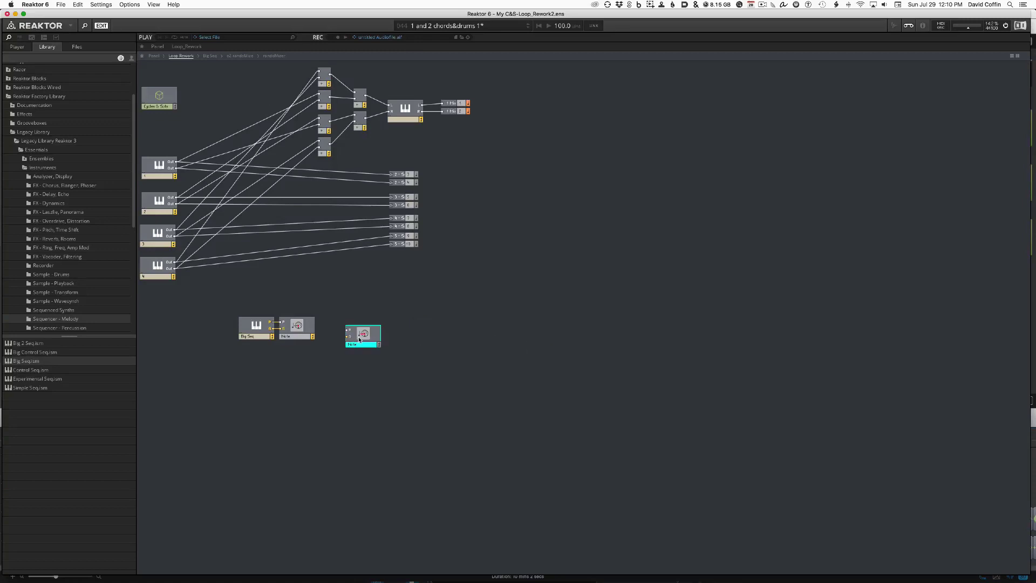
Step: Delete the spare MIDI Out Note Pitch/Gate module and open the Big Seq instrument's structure to examine its randomizer macro
key("Delete")
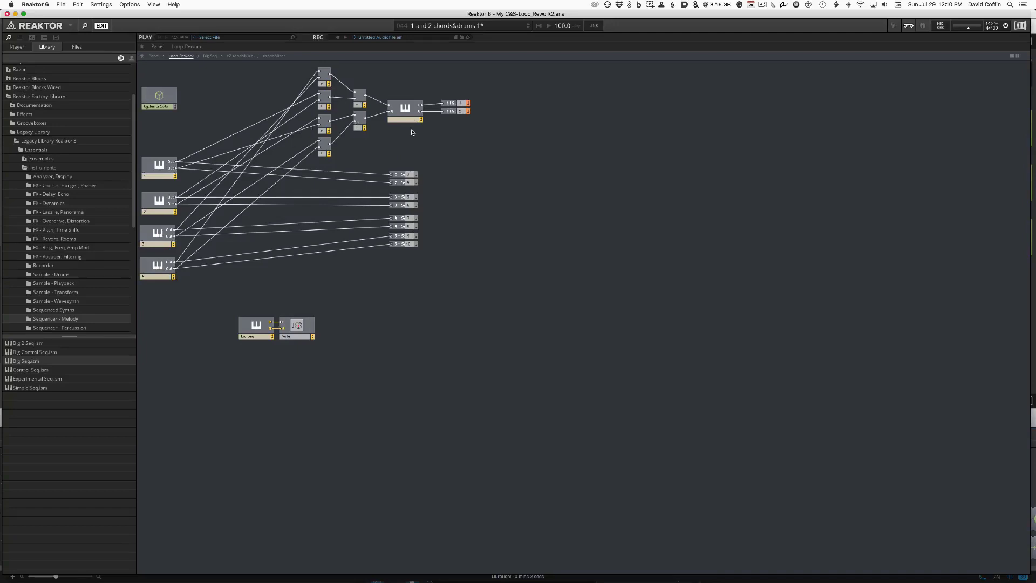
left_click(407, 112)
double_click(253, 332)
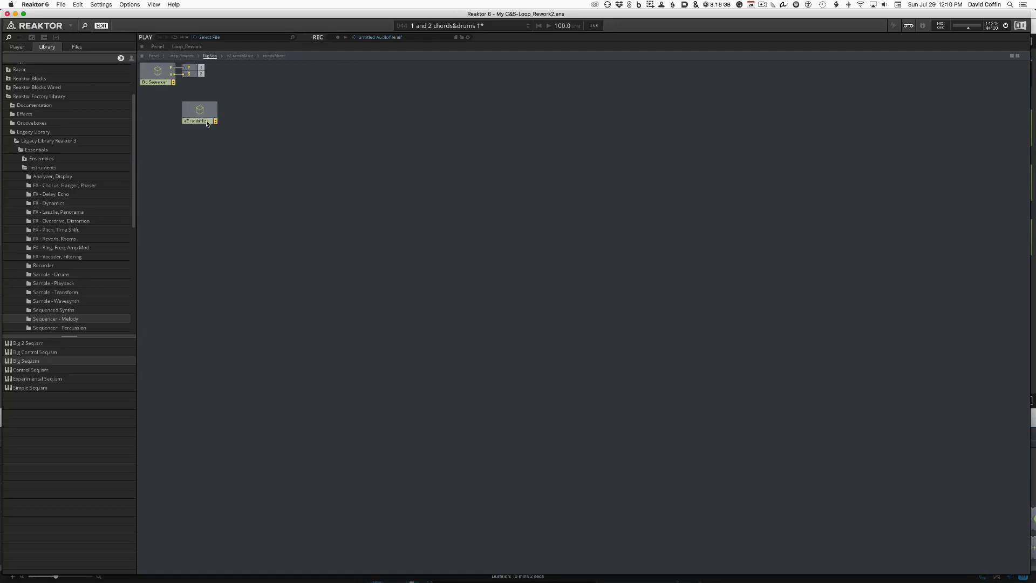
left_click_drag(202, 117, 199, 117)
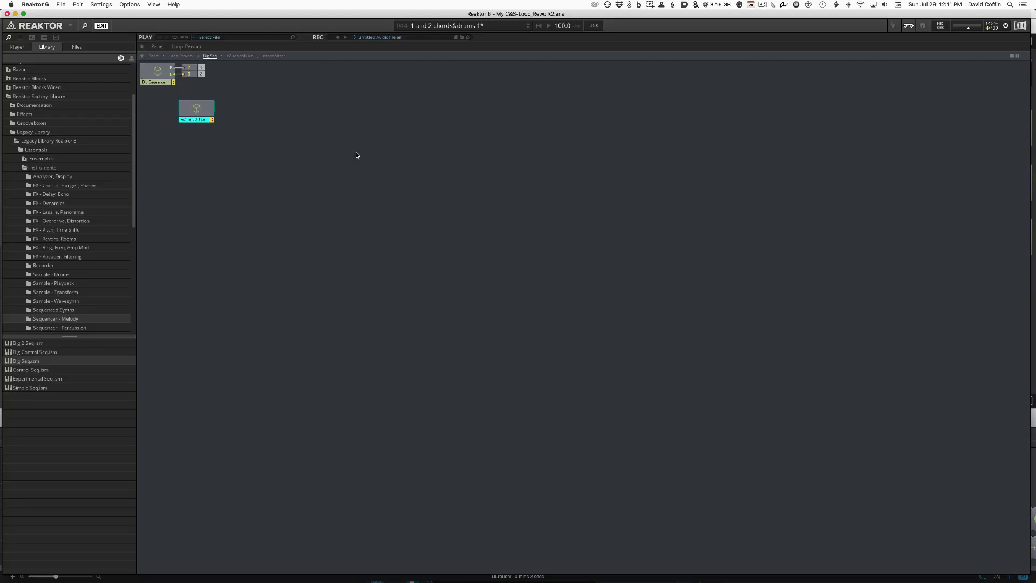
Step: Return to the ensemble's panel view, look over the instrument layout and check the Automatic Panel Layout setting
left_click(154, 56)
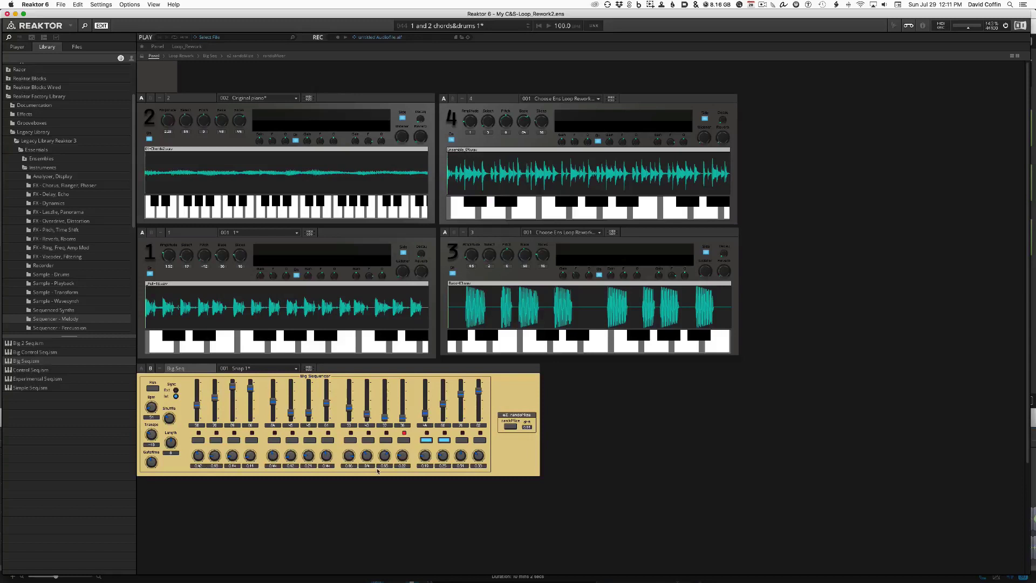
scroll(742, 460, "down", 5)
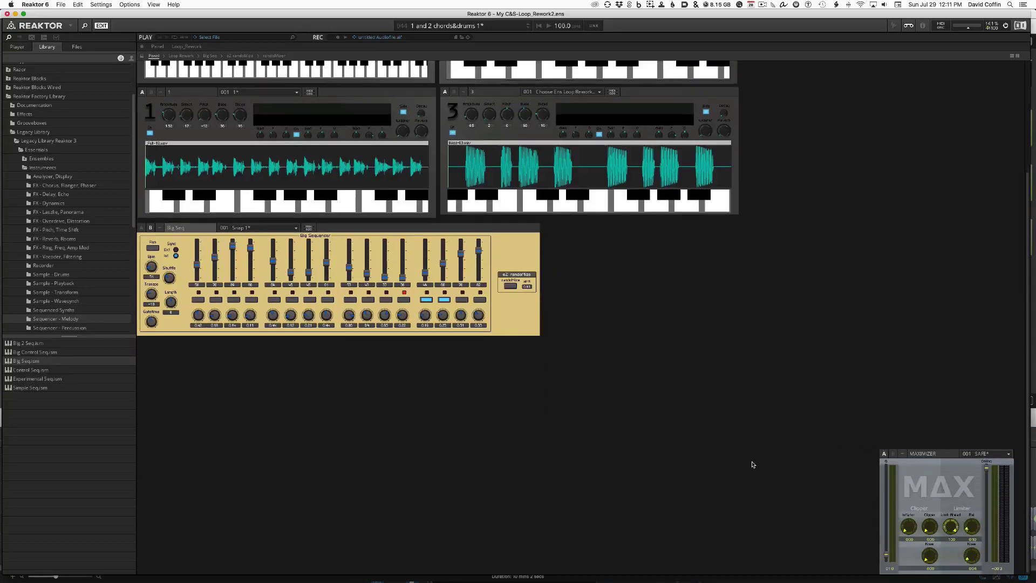
scroll(755, 464, "up", 5)
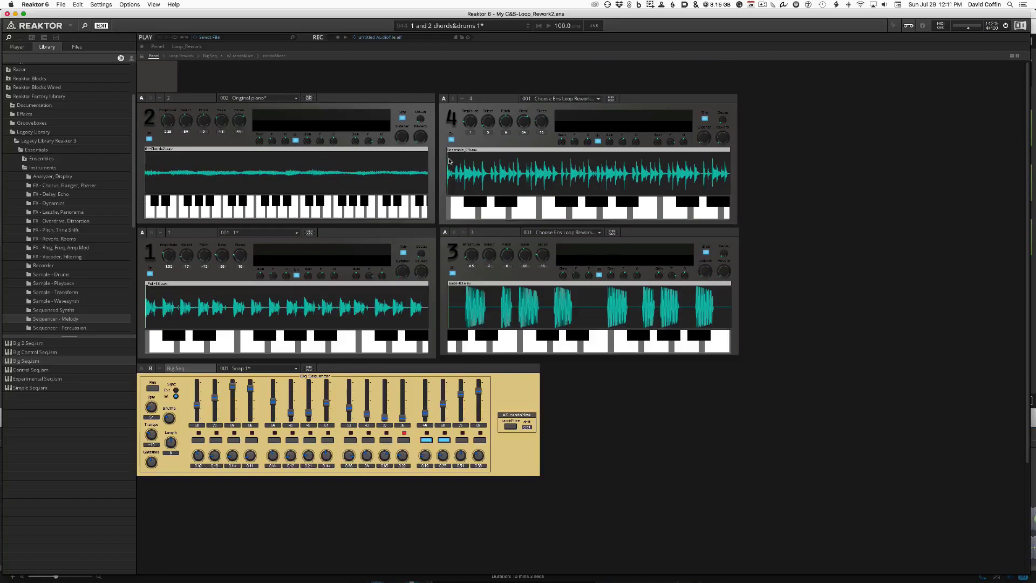
left_click(99, 5)
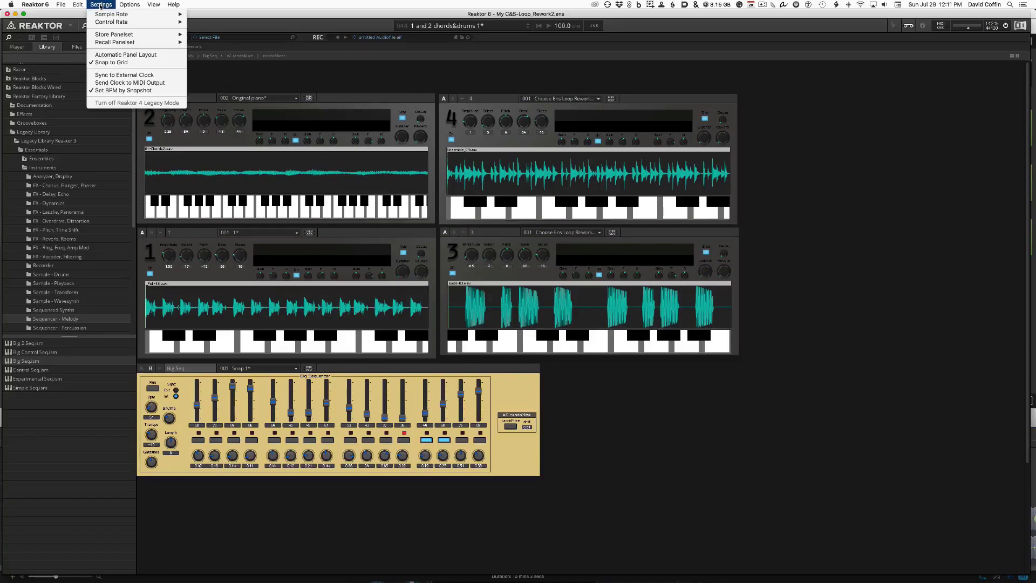
left_click(148, 56)
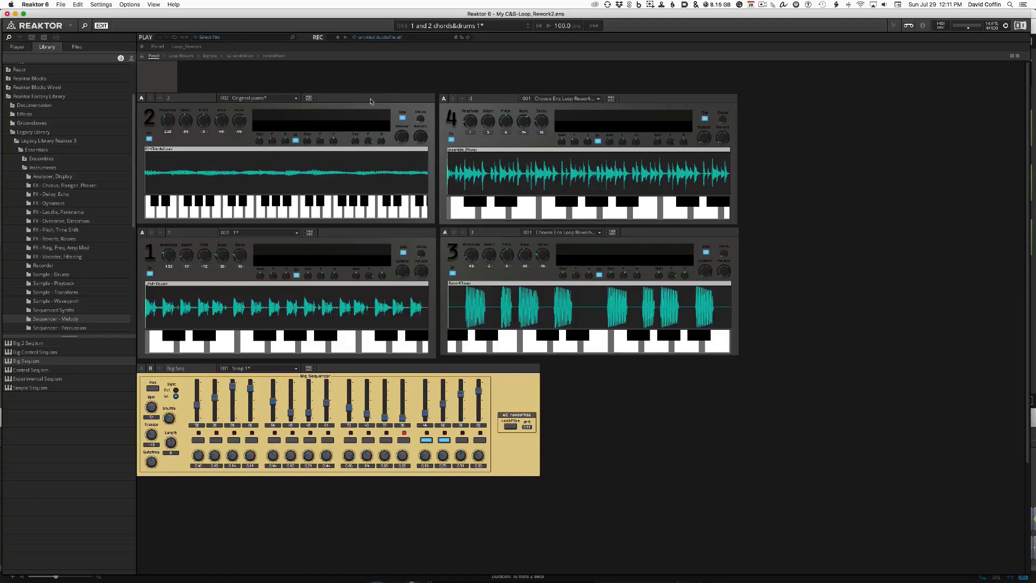
Step: Open sampler 2's instrument properties and switch its Show Header option off and back on twice
right_click(343, 96)
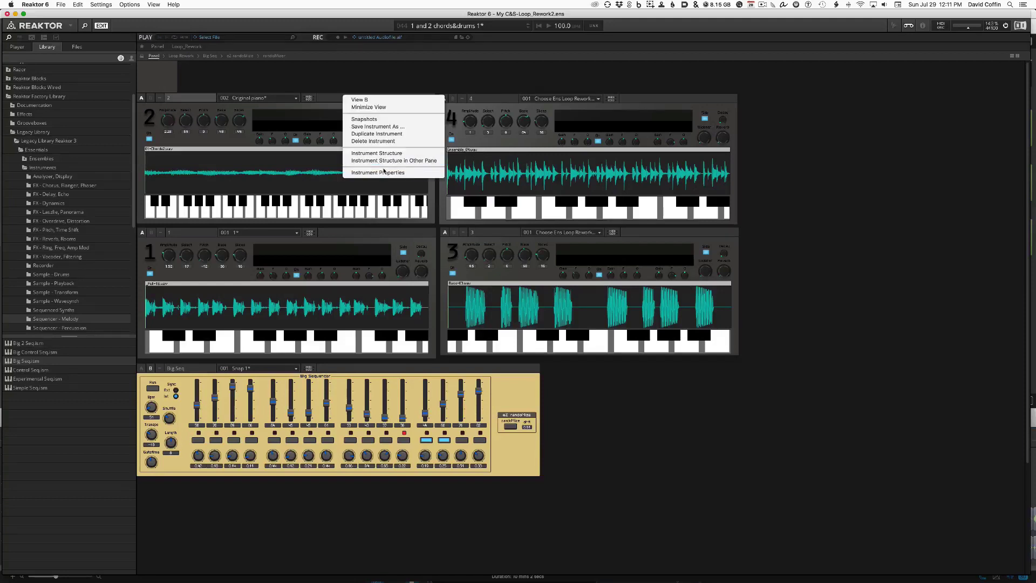
left_click(384, 174)
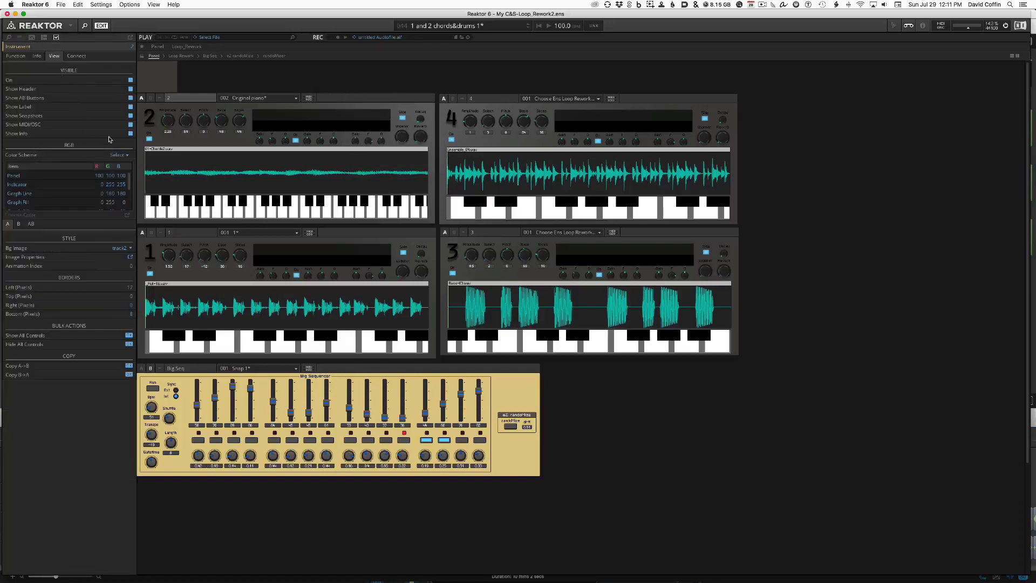
left_click(130, 89)
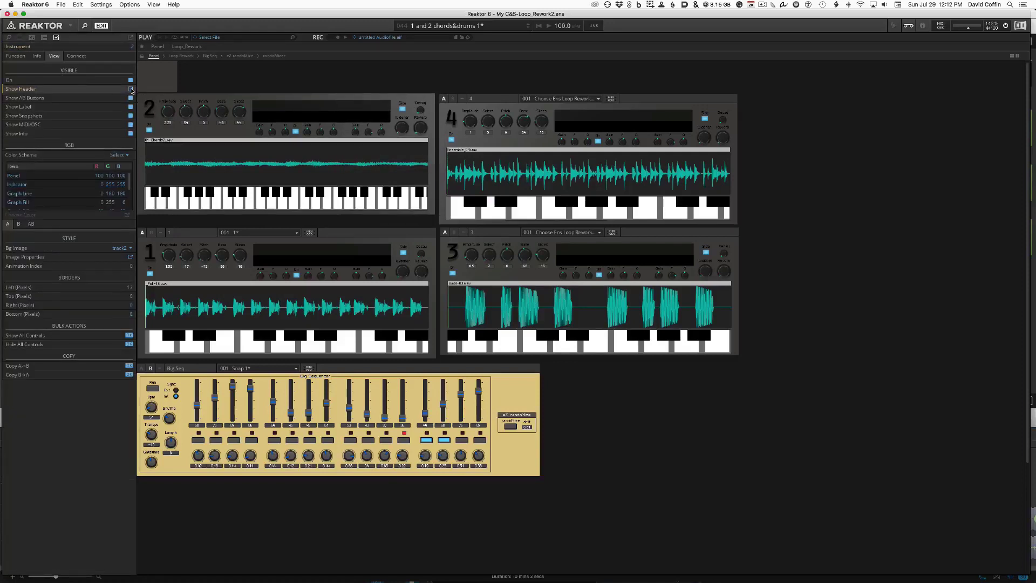
left_click(131, 89)
left_click(131, 89)
left_click(130, 89)
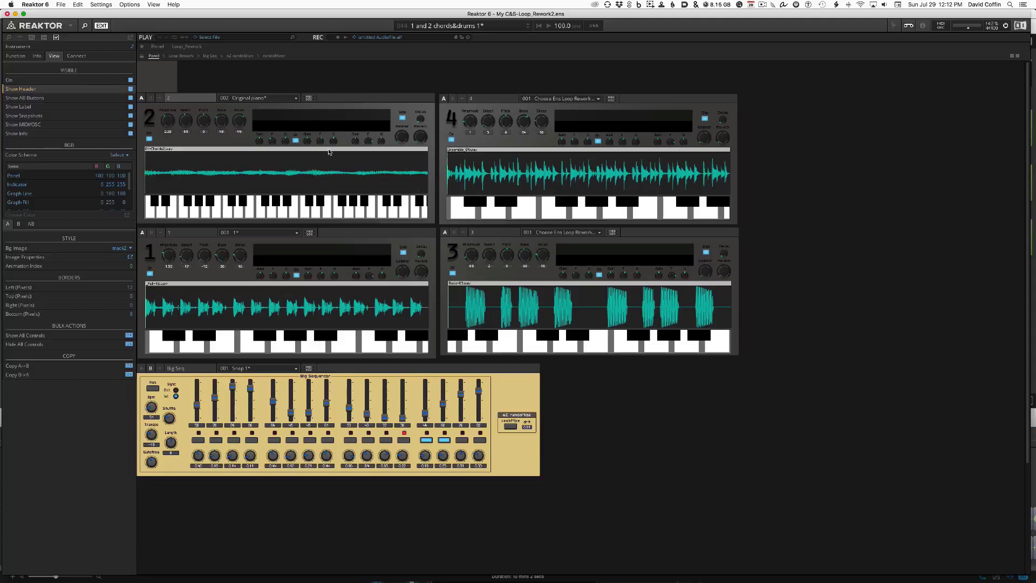
Step: Show the Loop Rework ensemble's snapshot list and turn Follow Instrument Selection off and back on
key("F6")
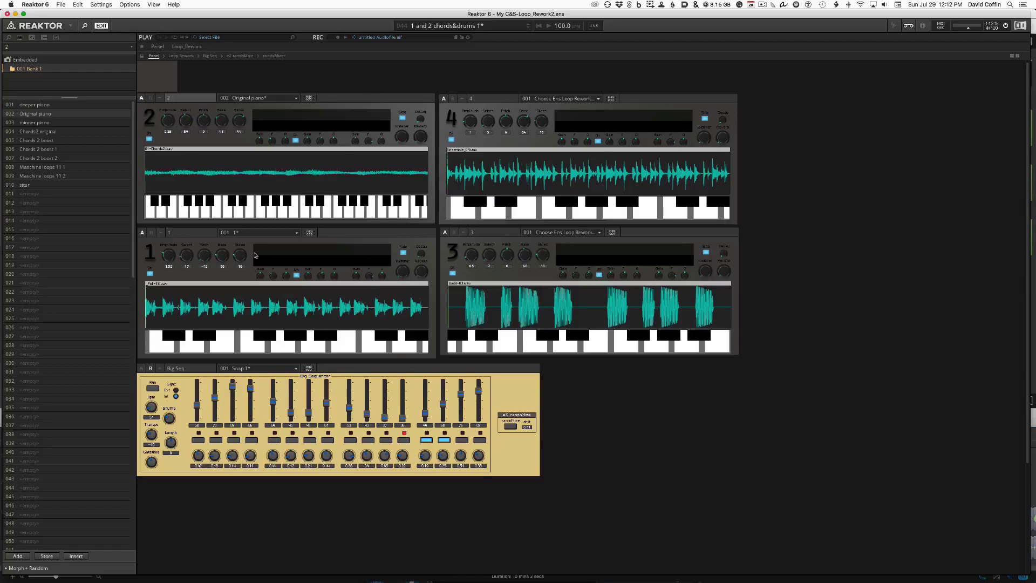
left_click(292, 71)
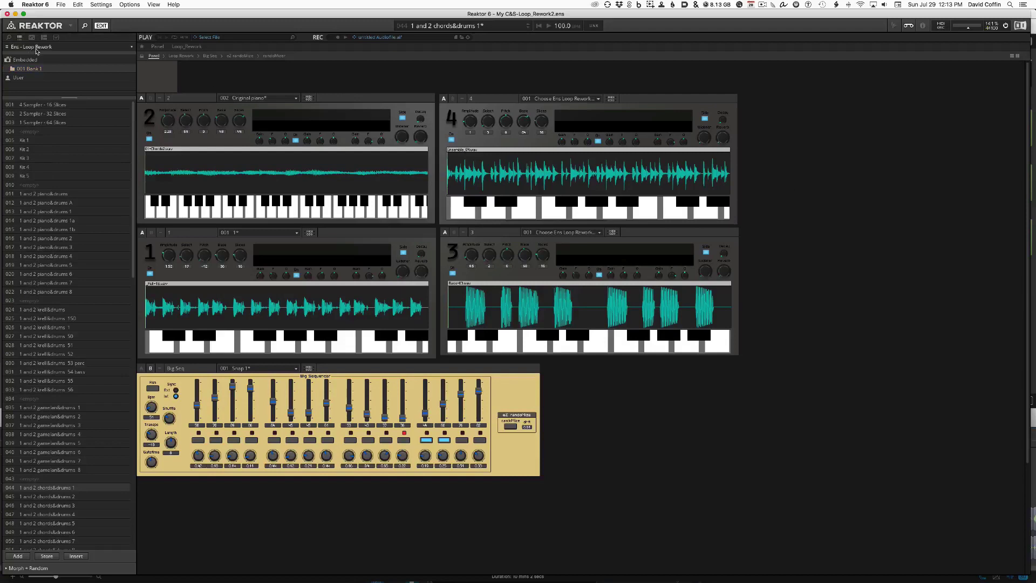
left_click(131, 47)
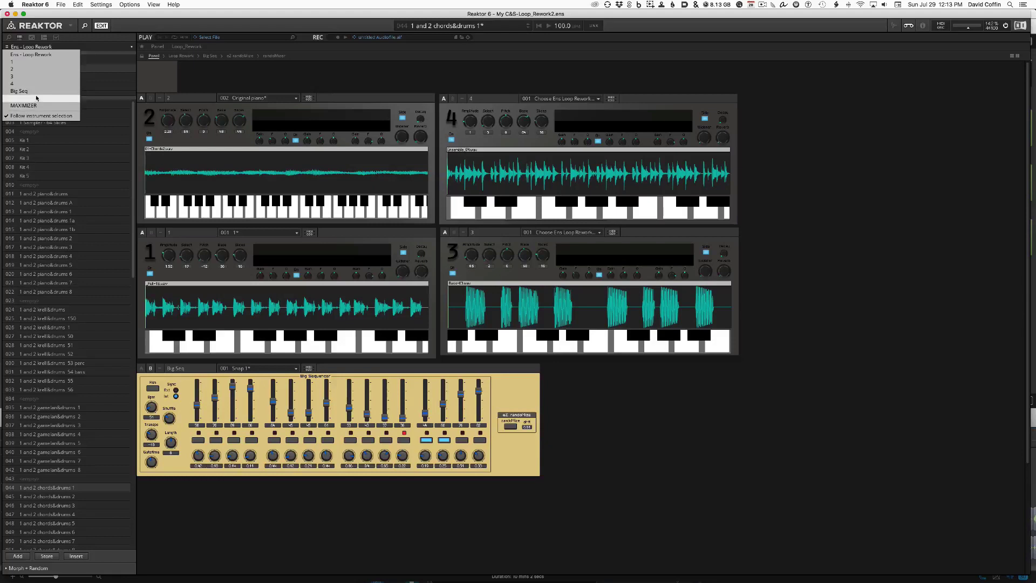
left_click(55, 117)
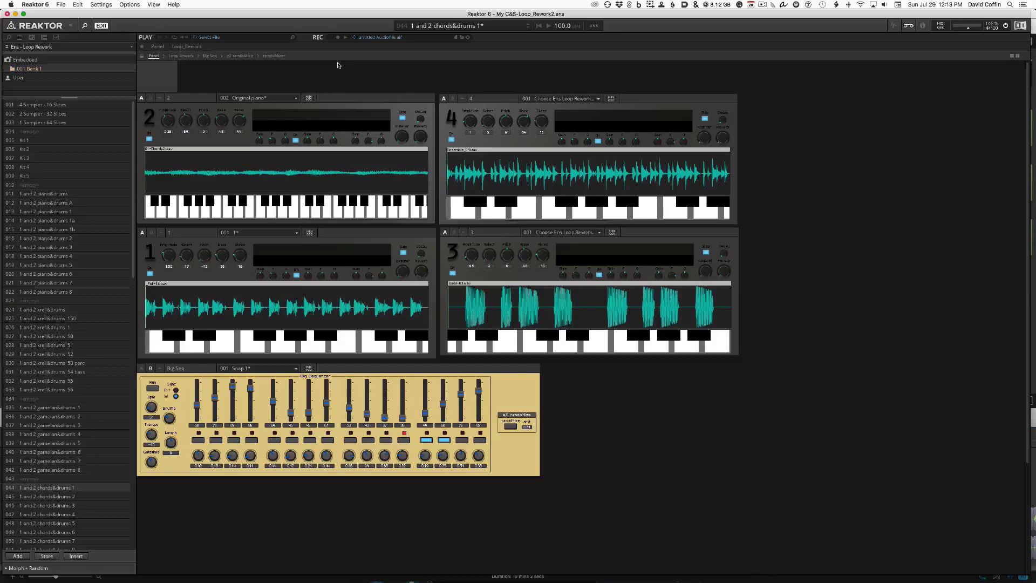
left_click(132, 47)
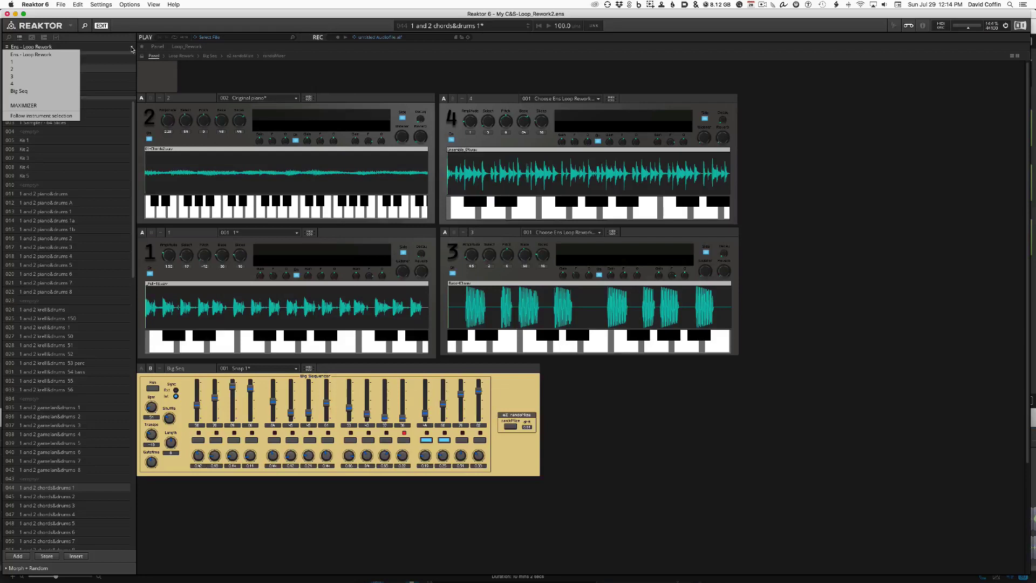
left_click(43, 116)
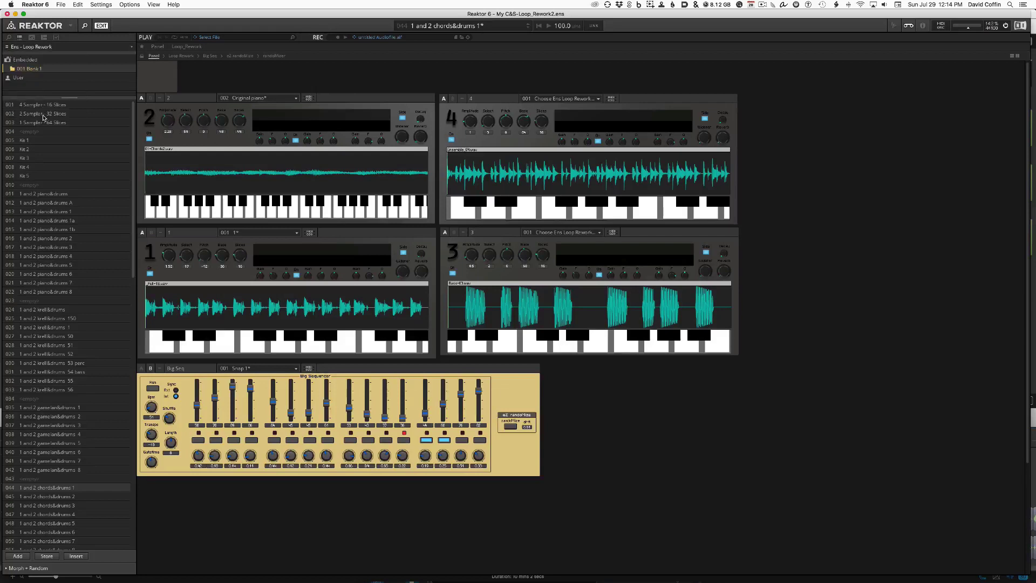
Step: Select sampler 2, sampler 4, Big Seq and the ensemble in turn to view each one's snapshot list
left_click(354, 98)
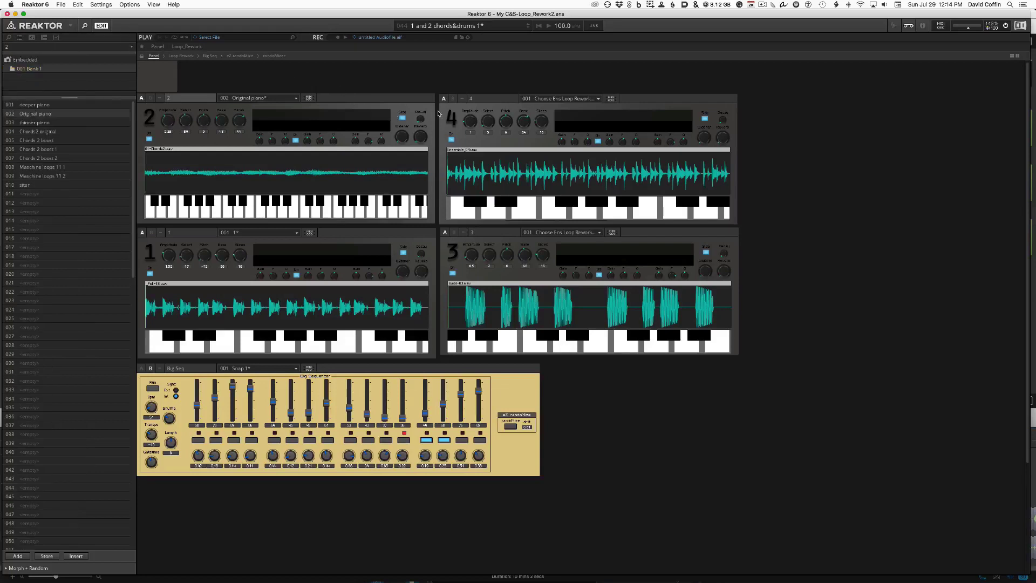
left_click(499, 103)
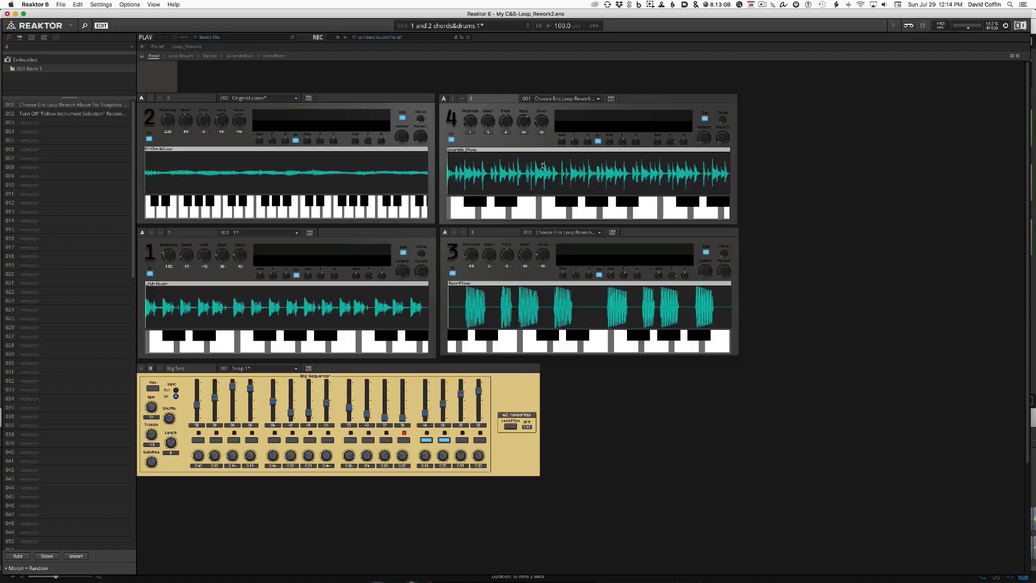
left_click(498, 369)
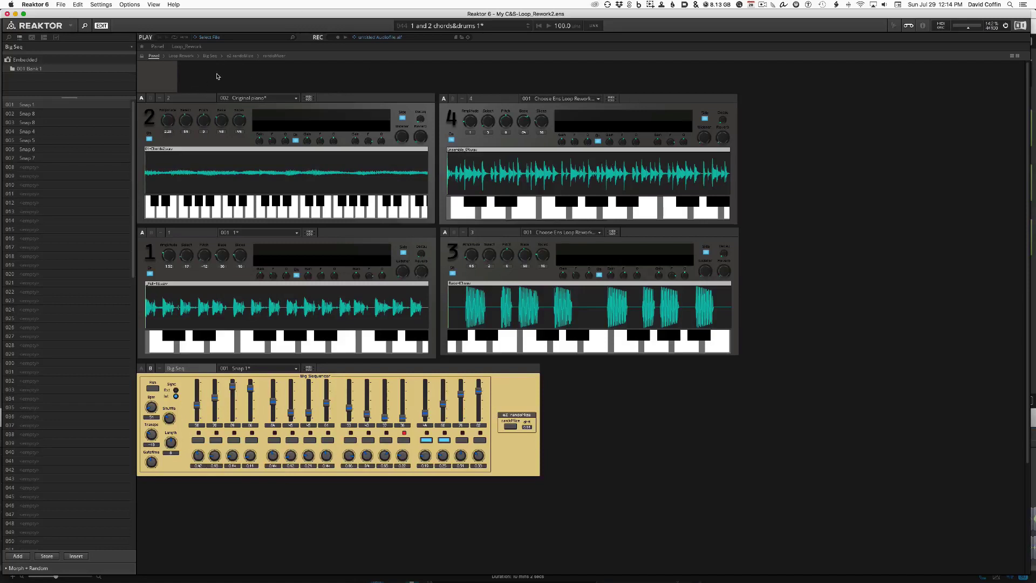
left_click(218, 76)
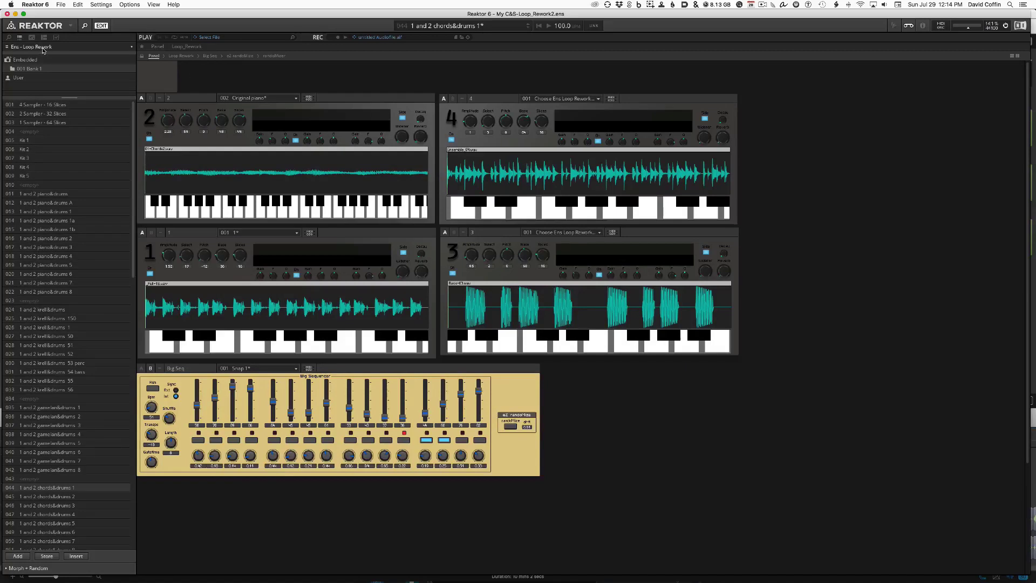
Step: Start playback and recall the ensemble snapshots "1 and 2 chords&drums 1" and "1 and 2 chords&drums 2" in turn
scroll(38, 215, "down", 7)
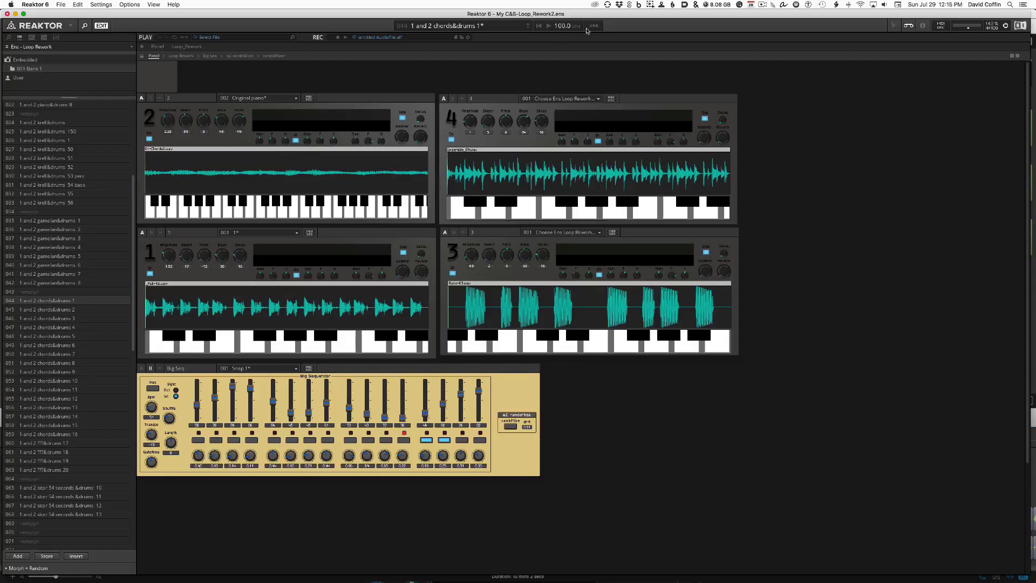
key("space")
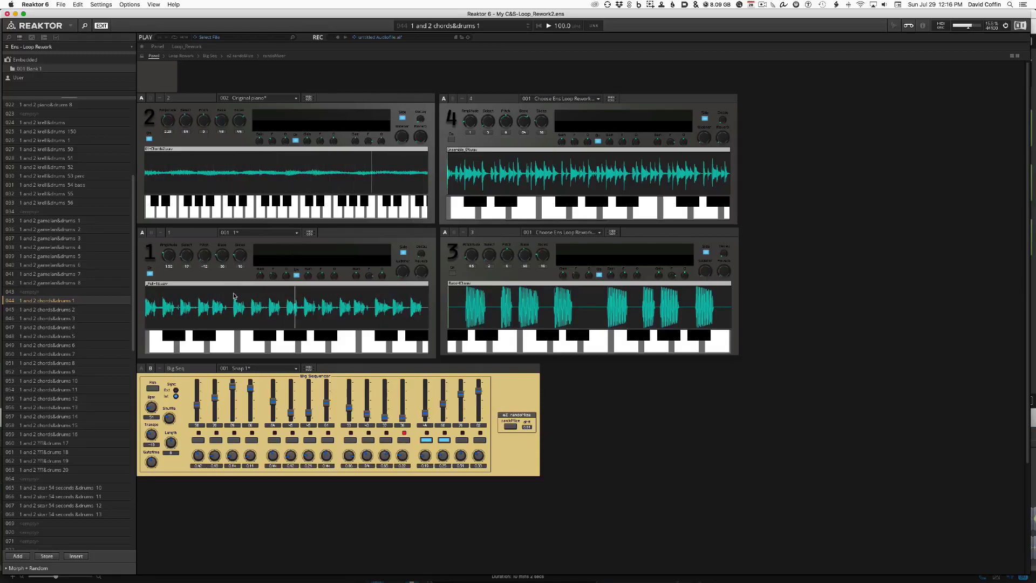
left_click(50, 310)
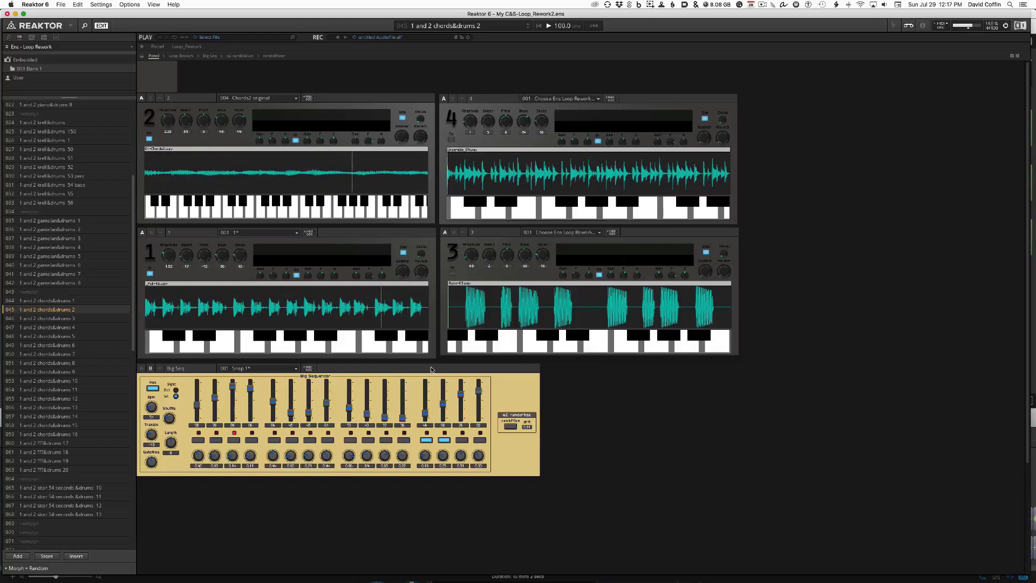
Step: Adjust sampler 1's knob beside Pitch and vary the running Big Seq by randomizing its steps and changing its transpose
left_click(224, 256)
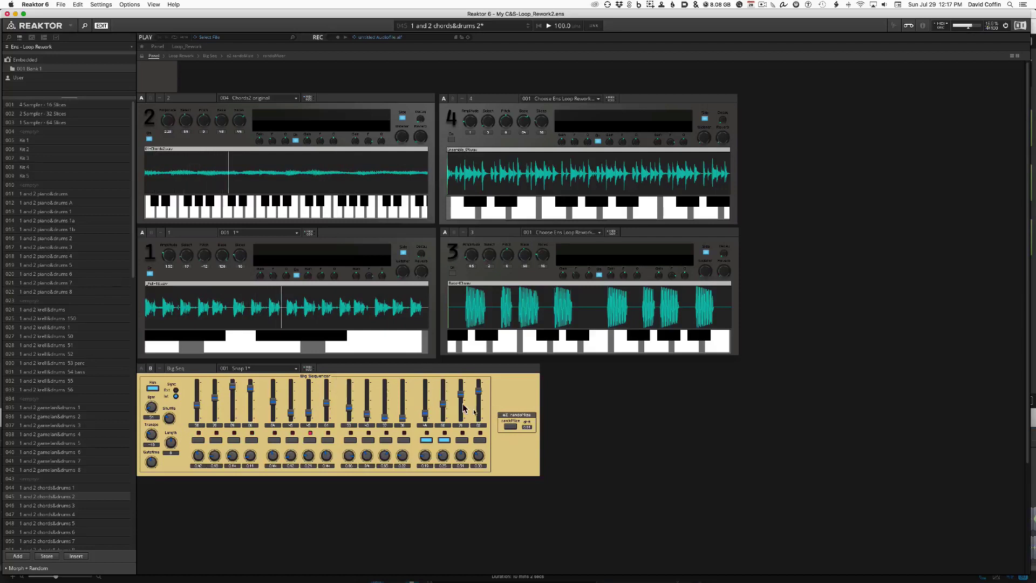
left_click(512, 427)
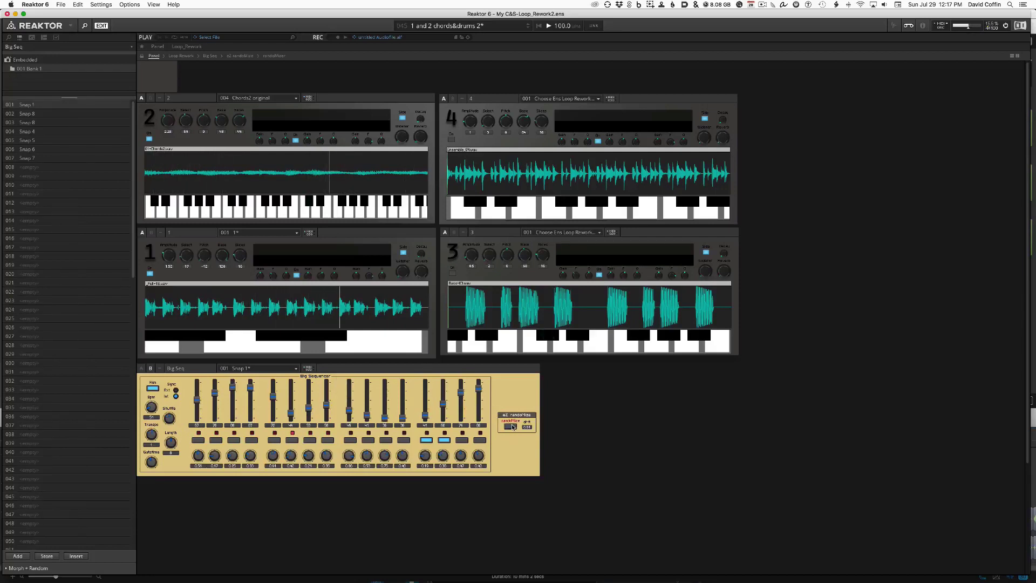
left_click(510, 426)
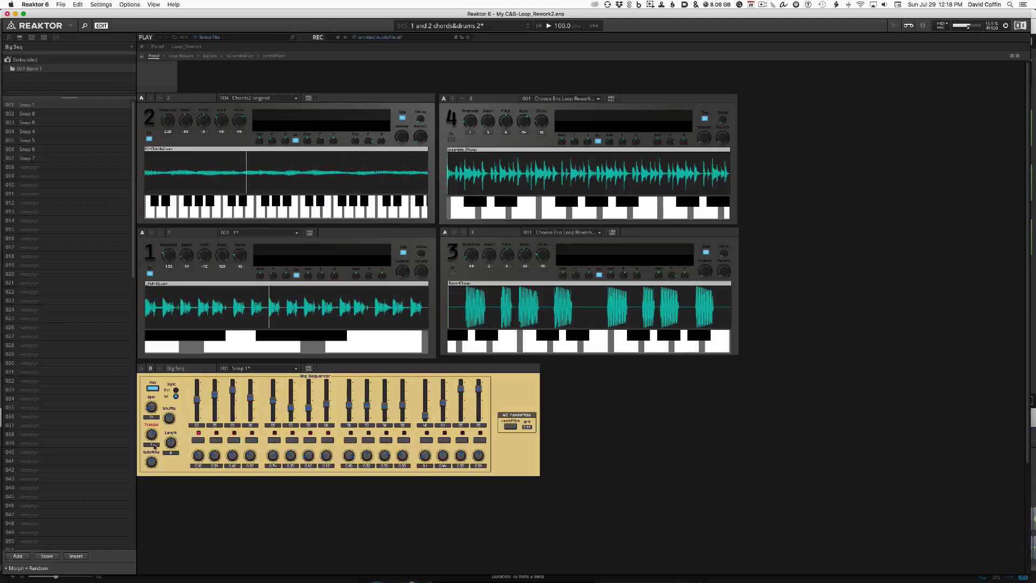
left_click_drag(157, 453, 169, 465)
left_click(175, 394)
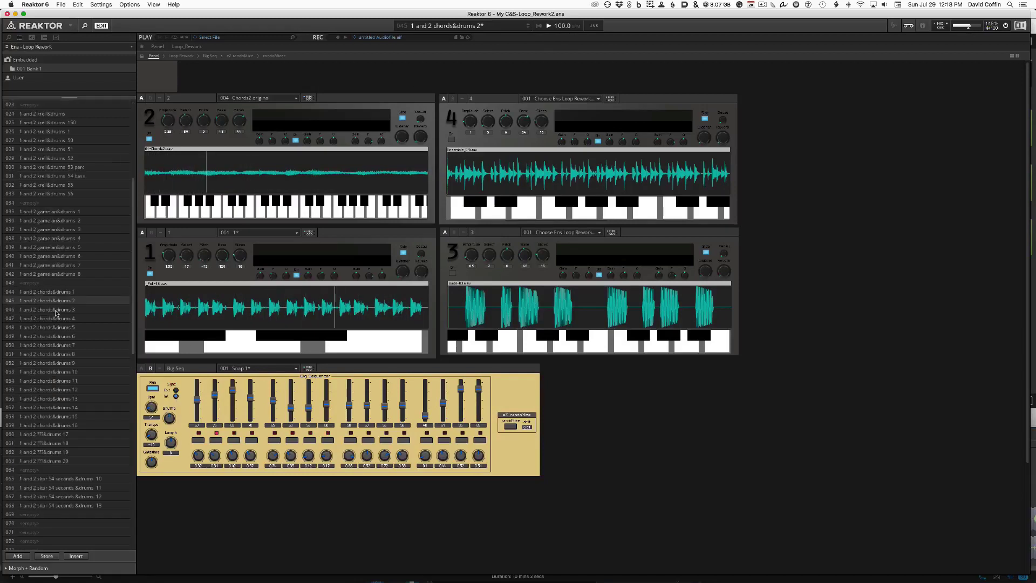
Step: Recall the ensemble snapshots "1 and 2 chords&drums" 3, 4 and 5 in turn during playback
left_click(56, 310)
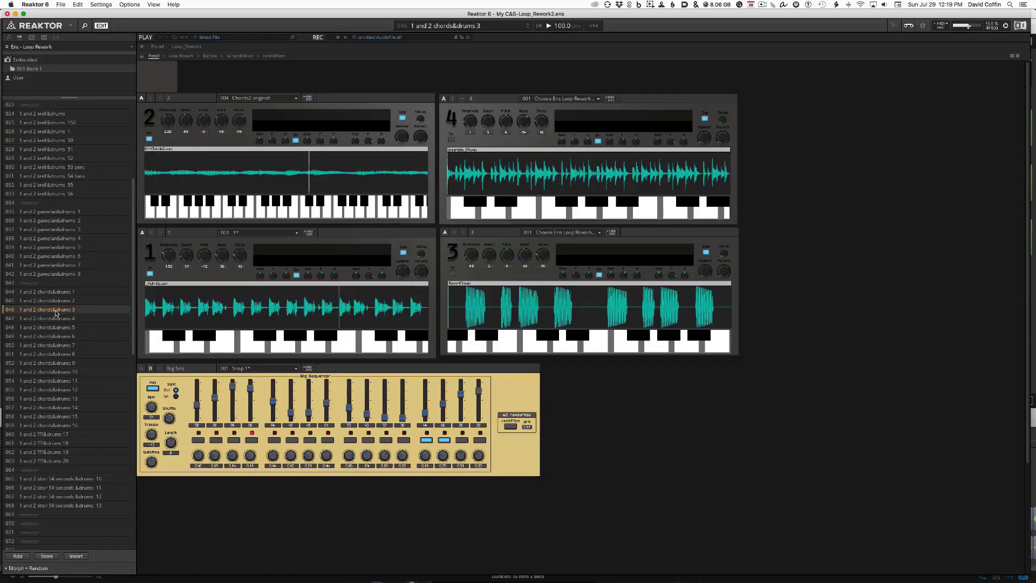
left_click(54, 319)
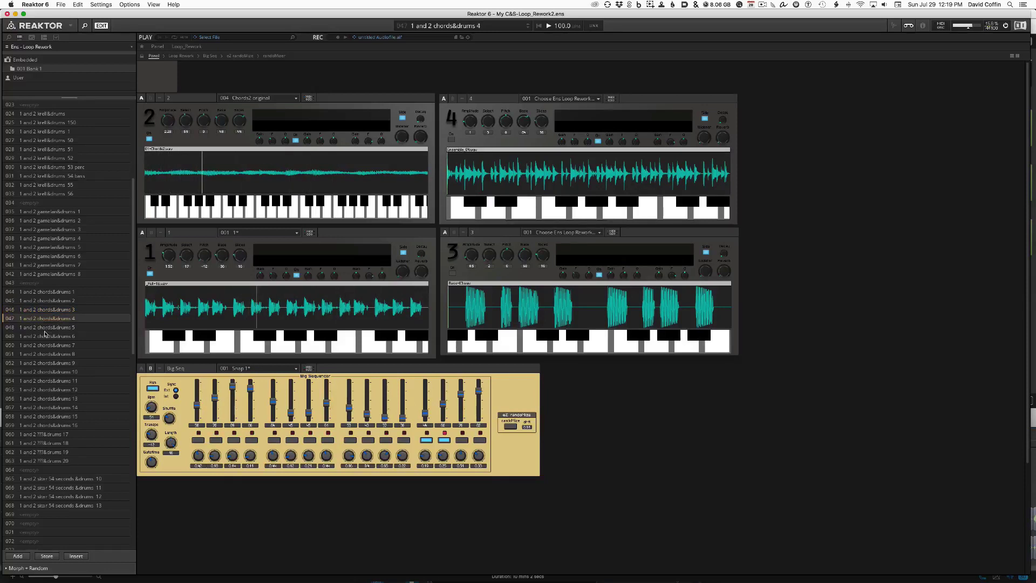
left_click(49, 328)
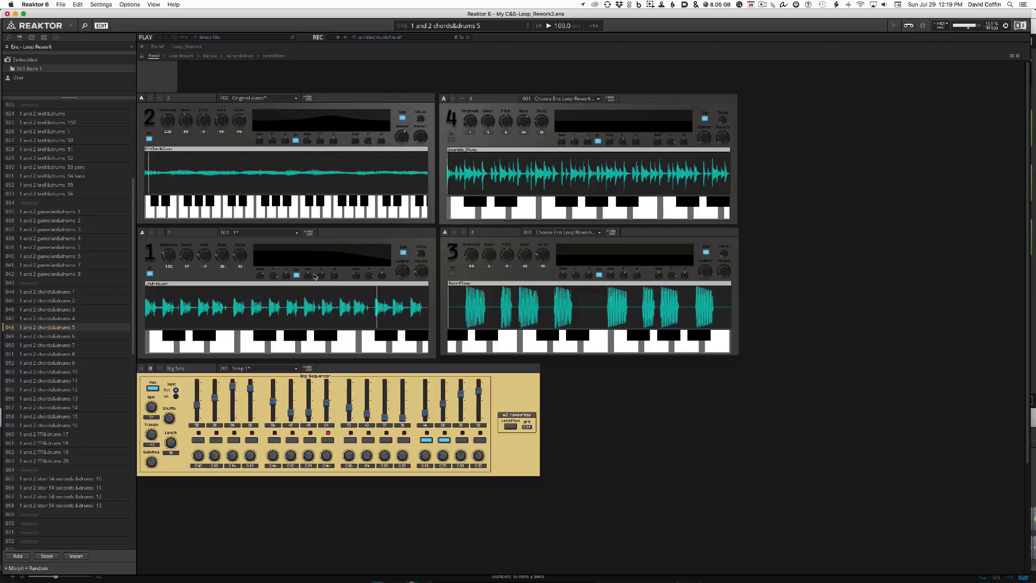
Step: Adjust the volume knobs of samplers 2 and 1, and recall the ensemble snapshot "1 and 2 chords&drums 6"
left_click(401, 137)
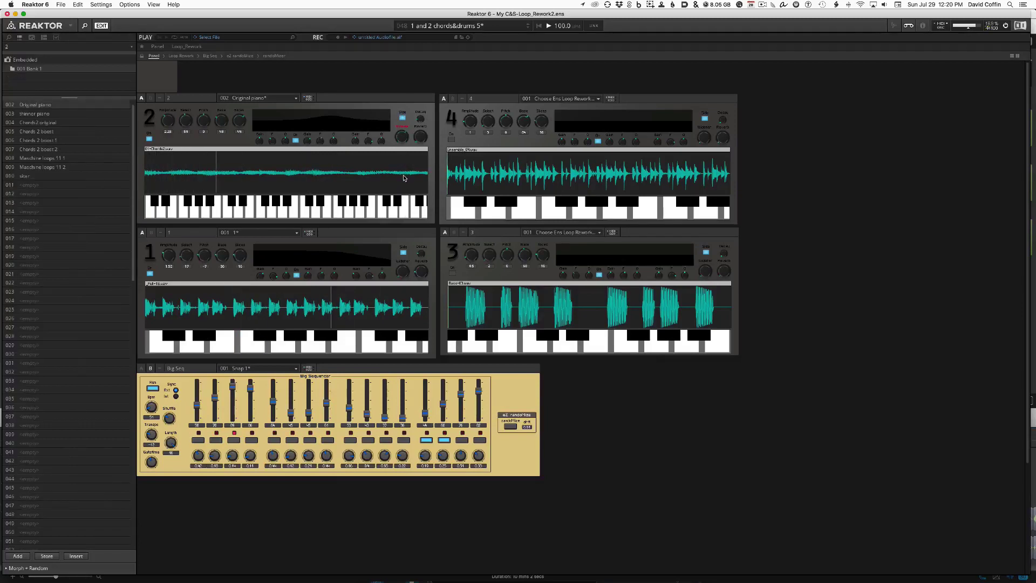
left_click(402, 277)
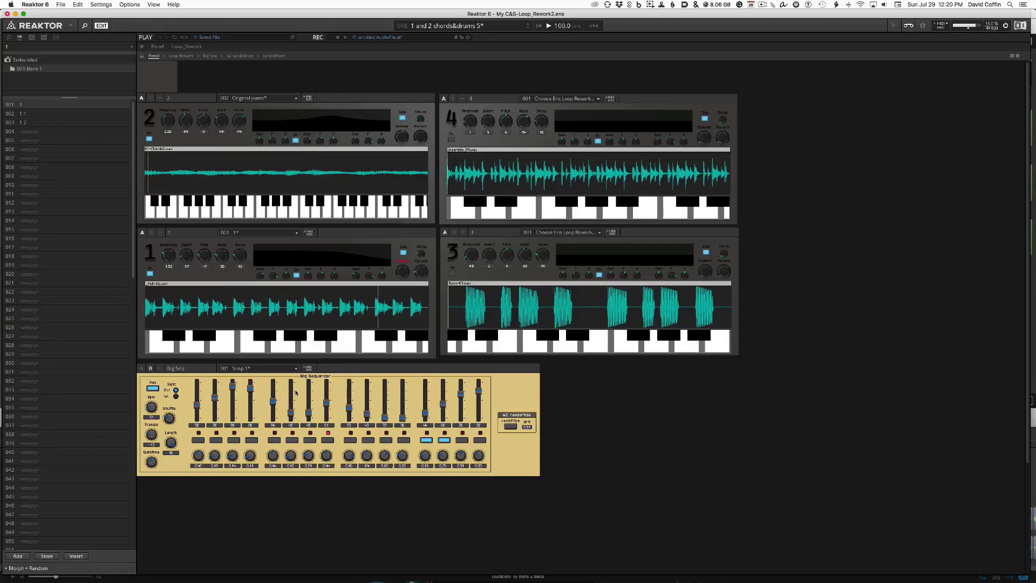
left_click(209, 536)
left_click(49, 532)
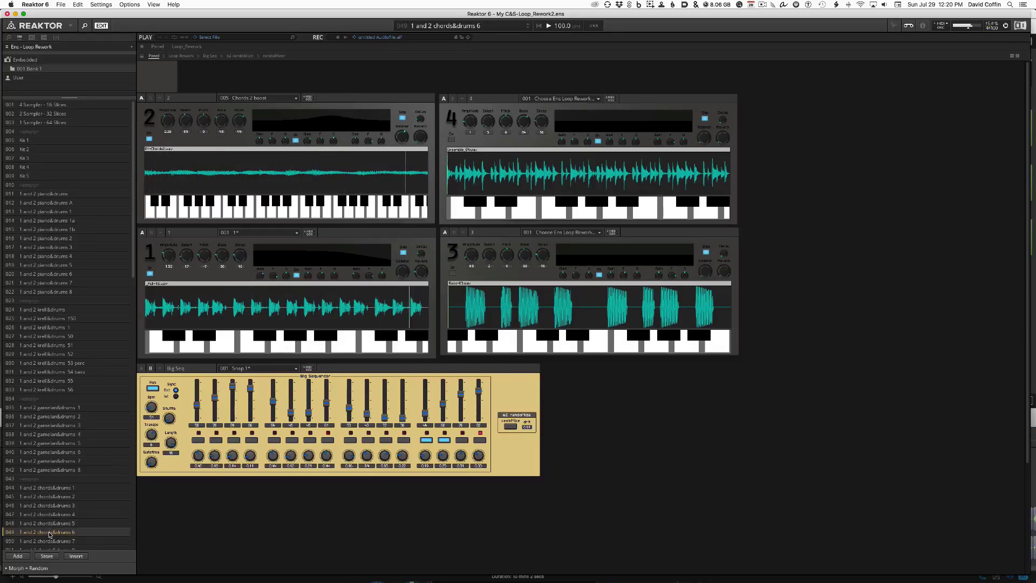
Step: Recall the ensemble snapshots "1 and 2 chords&drums" 7, 8, 9, 10 and 11 in turn during playback
scroll(50, 534, "down", 4)
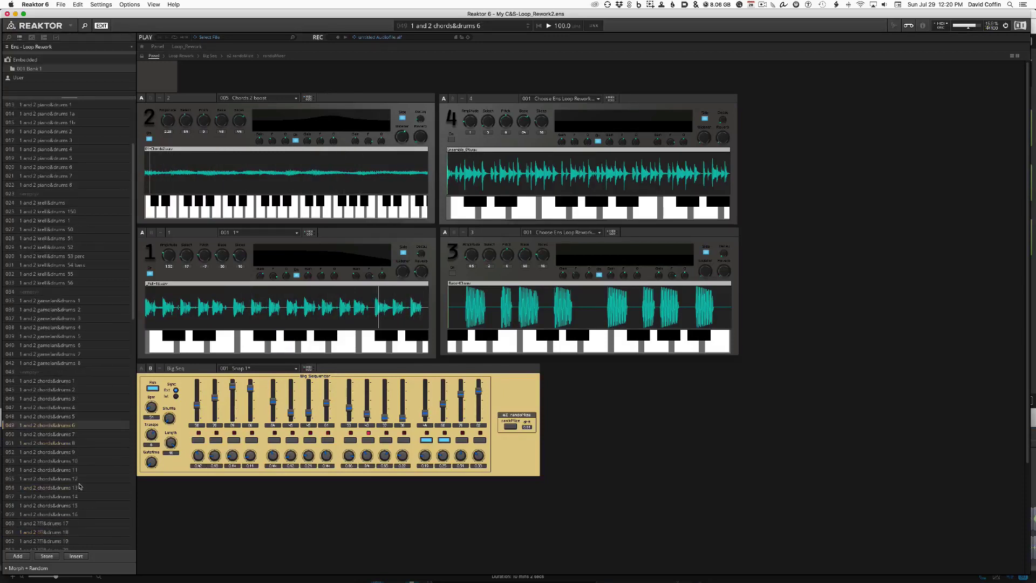
left_click(51, 437)
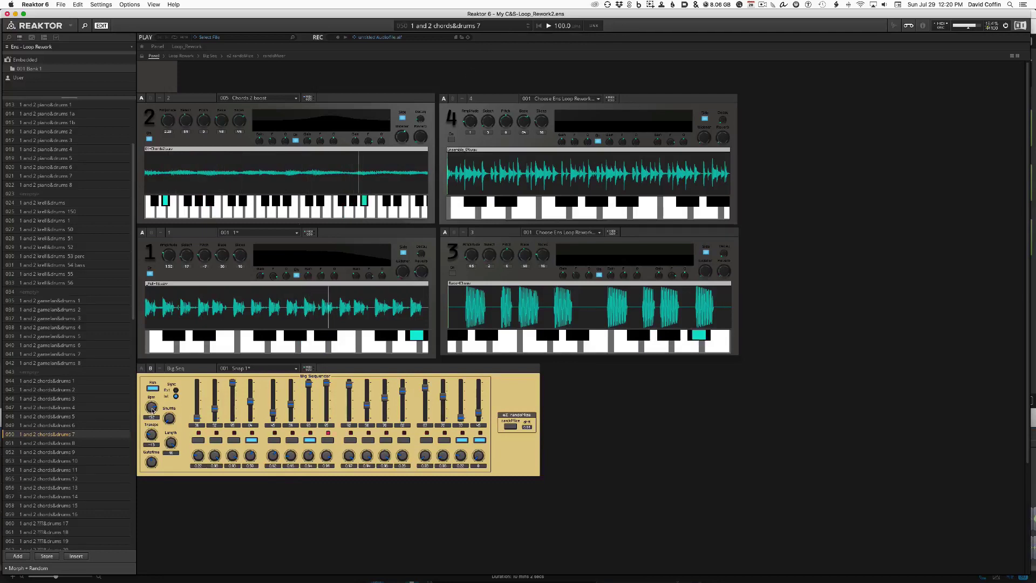
left_click(63, 444)
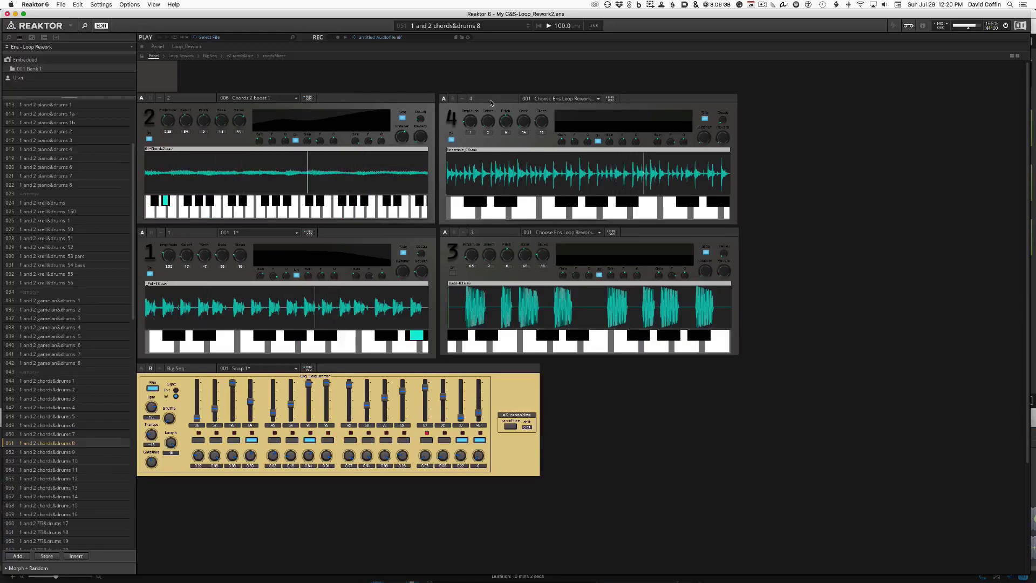
scroll(61, 460, "up", 1)
left_click(61, 458)
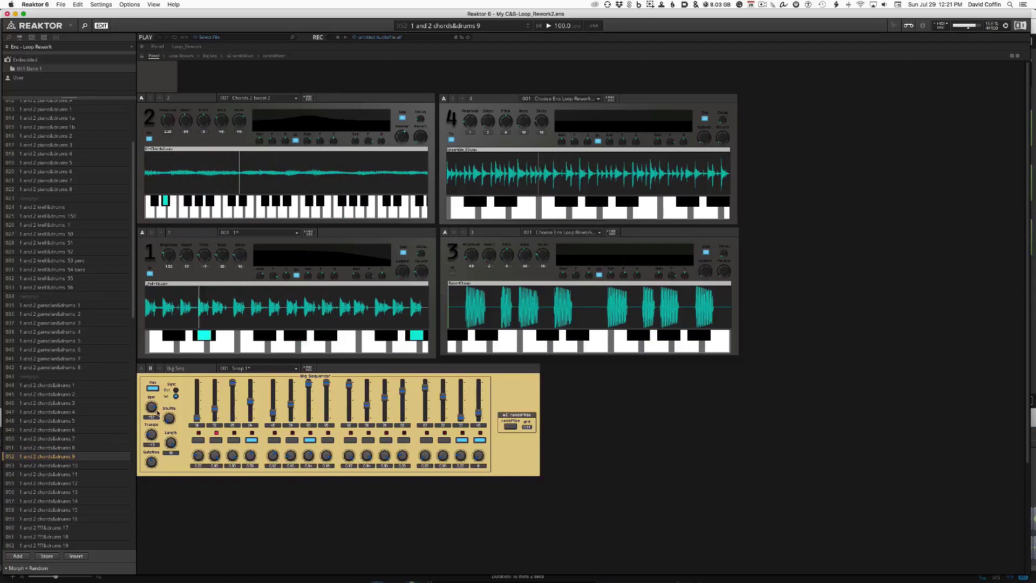
left_click(55, 466)
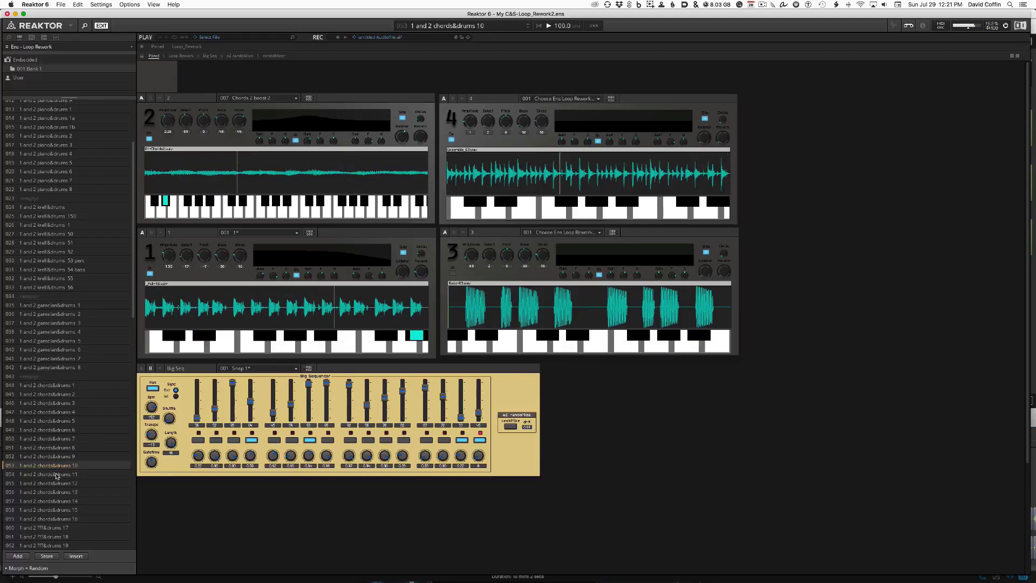
left_click(56, 474)
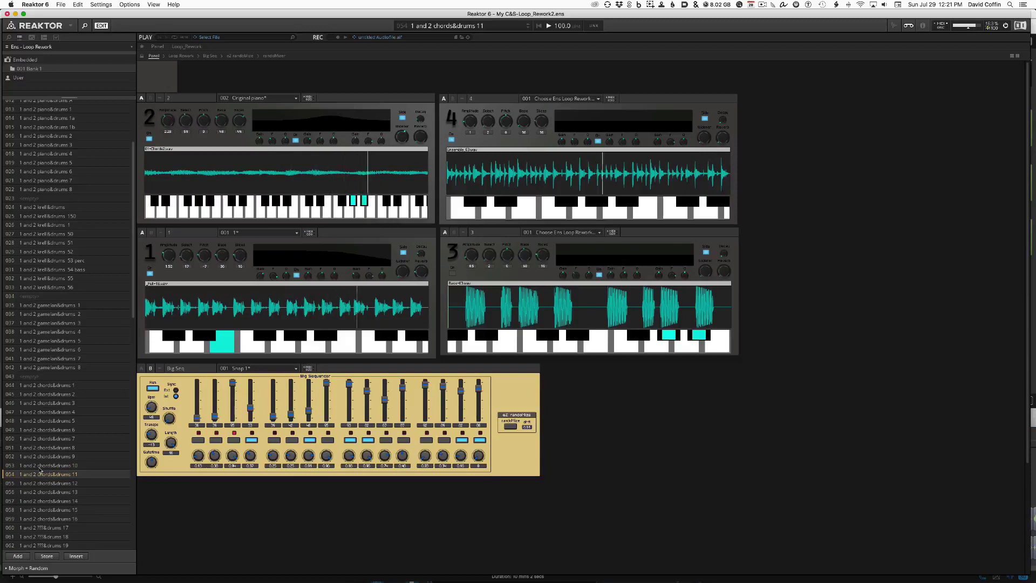
Step: Recall the ensemble snapshot "1 and 2 chords&drums 12", adjust sampler 3's Pitch knob, and return to the ensemble's snapshot list
left_click(63, 483)
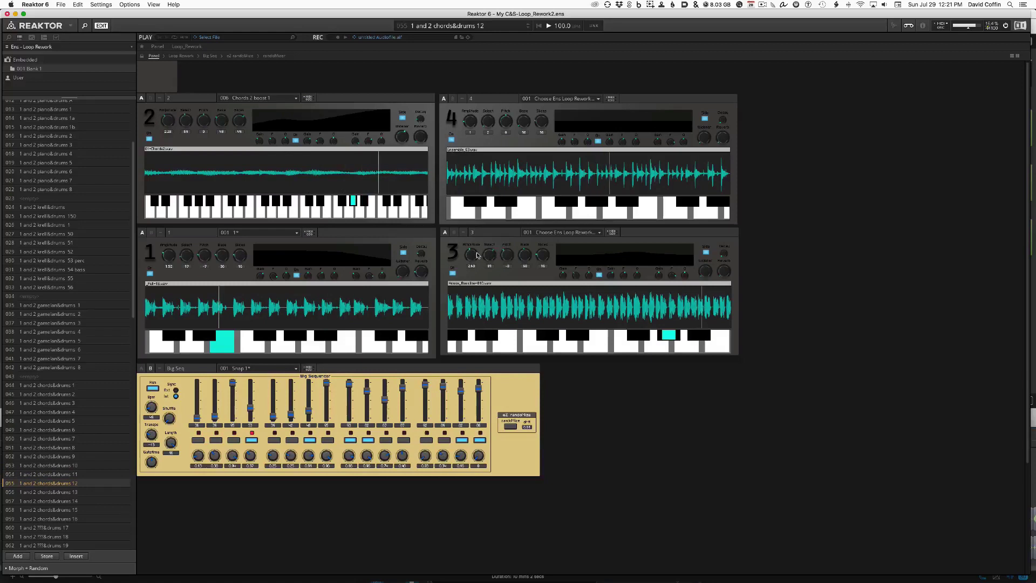
mouse_move(508, 255)
left_mouse_down()
mouse_move(512, 240)
mouse_move(515, 260)
left_mouse_up()
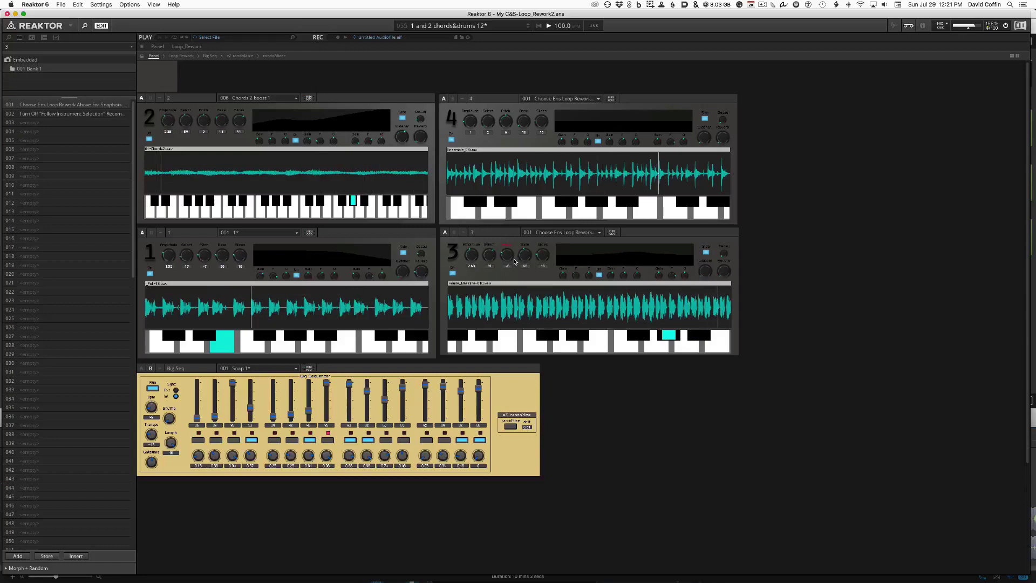
left_click(613, 411)
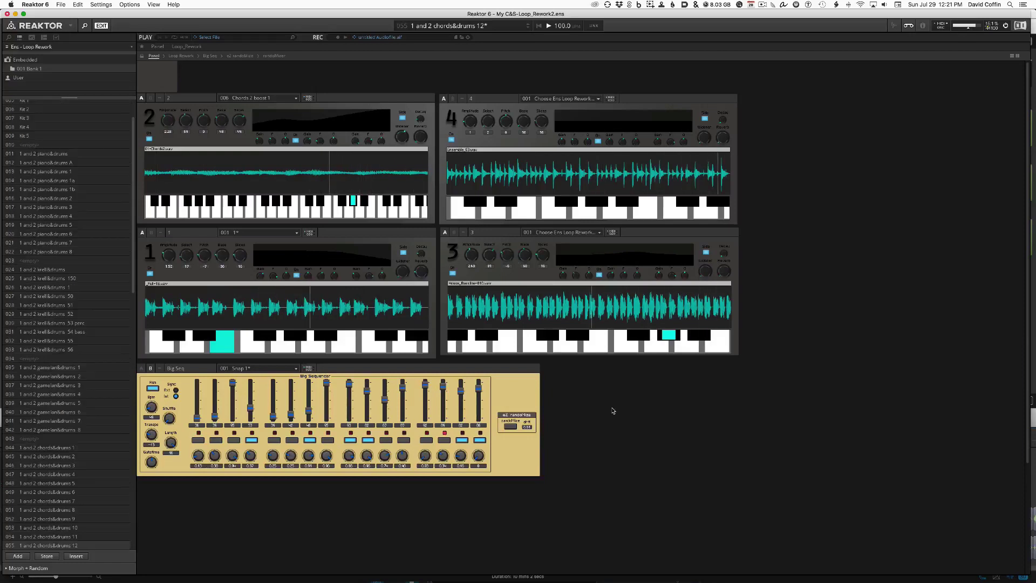
Step: Recall the ensemble snapshots "1 and 2 chords&drums" 13 to 16 in turn, going back to 15 once before returning to 16
scroll(53, 452, "down", 4)
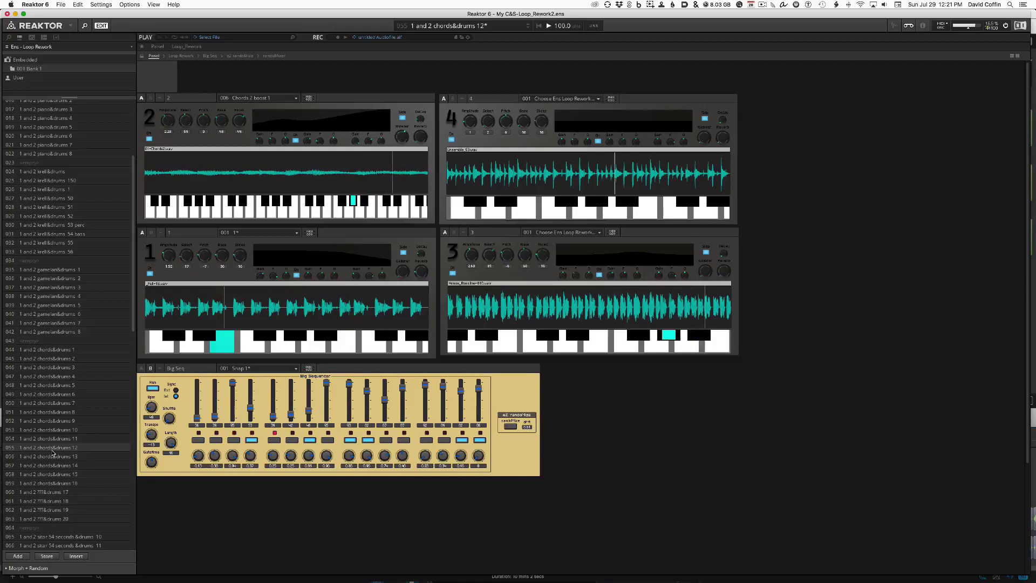
left_click(56, 457)
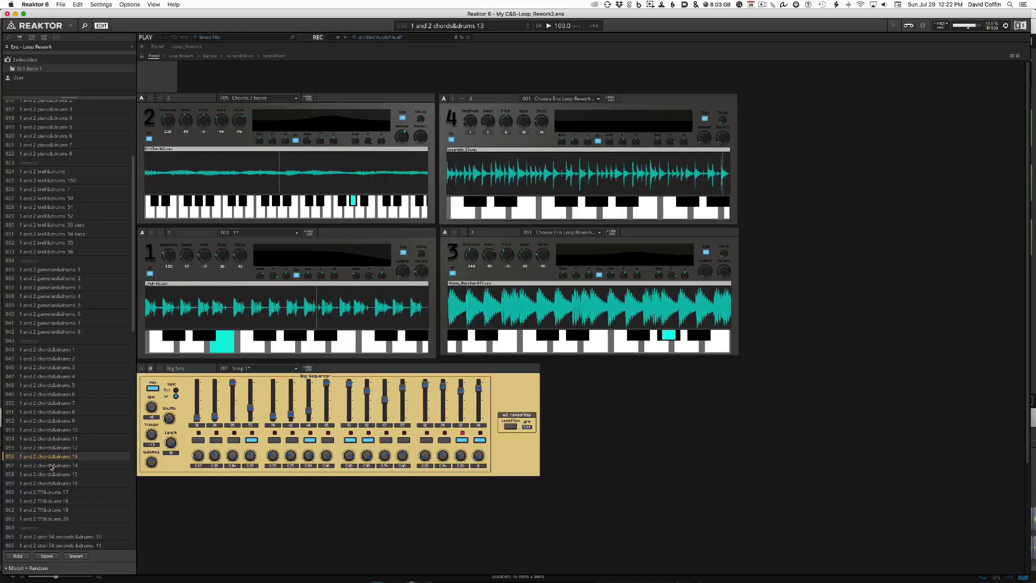
left_click(51, 465)
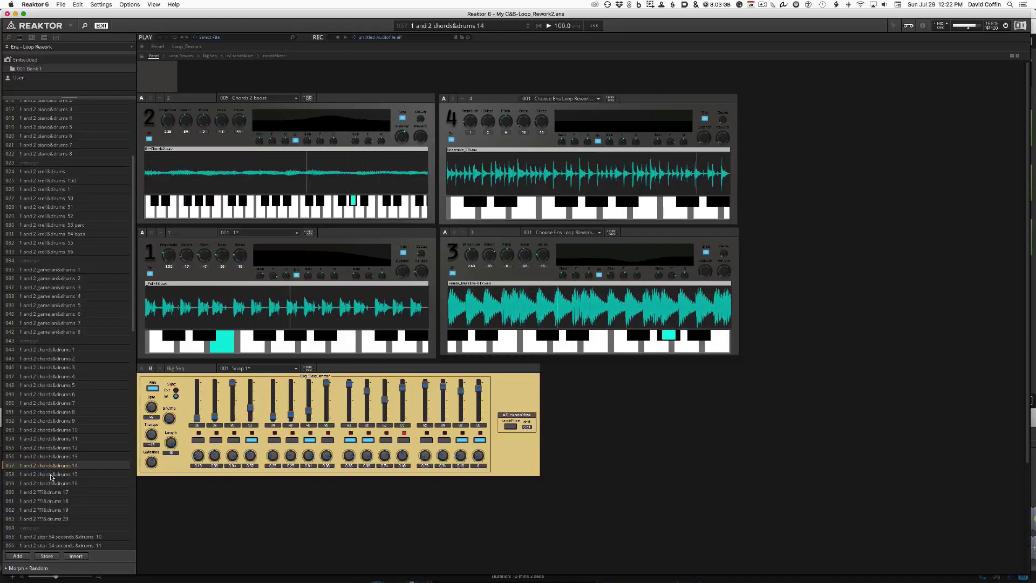
left_click(51, 475)
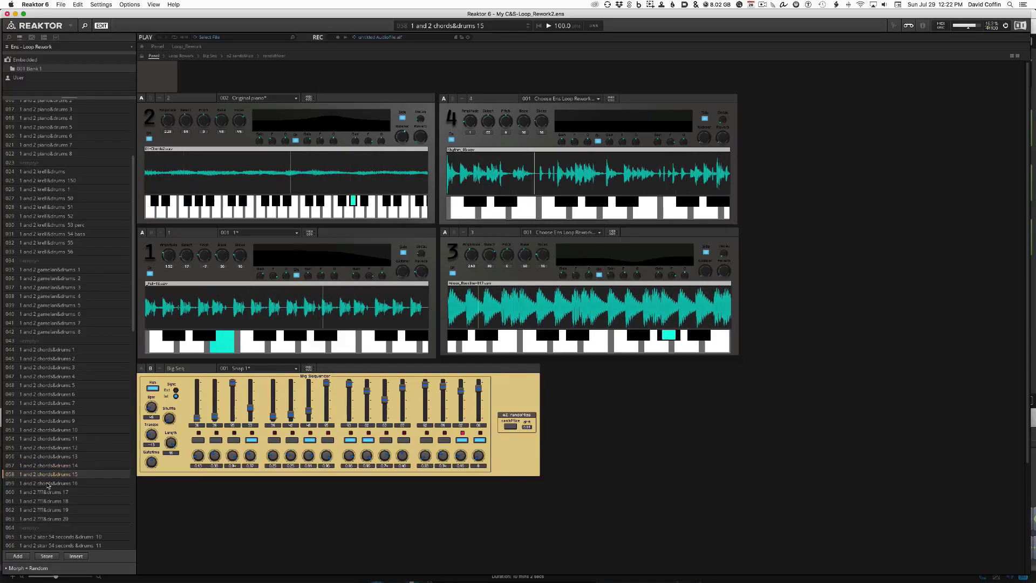
left_click(48, 483)
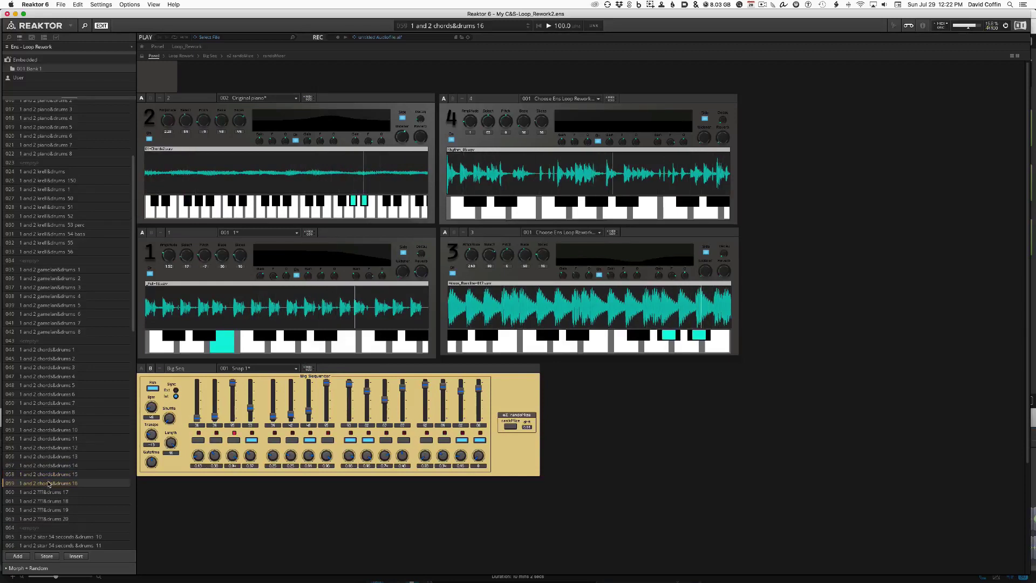
left_click(53, 475)
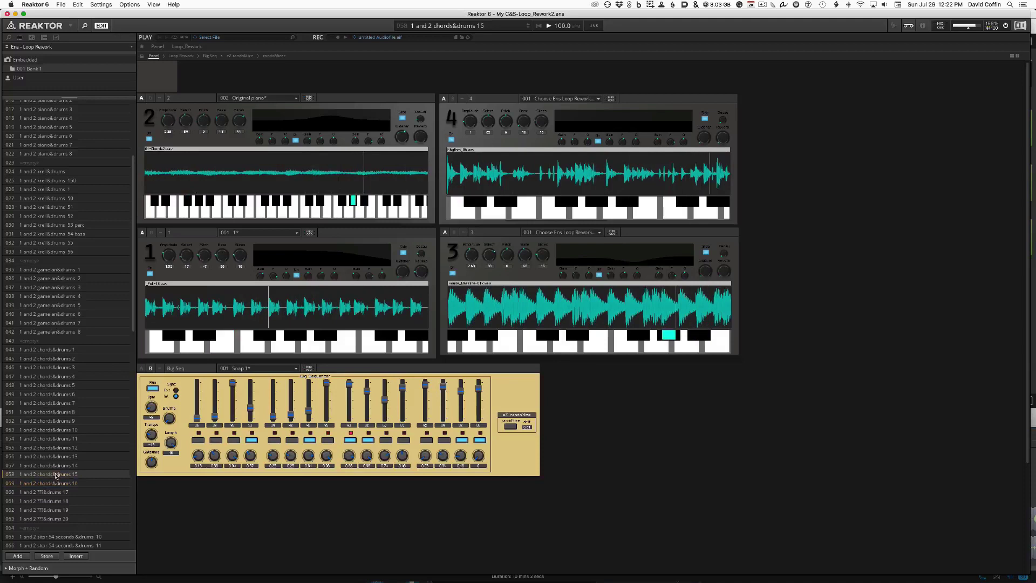
left_click(44, 483)
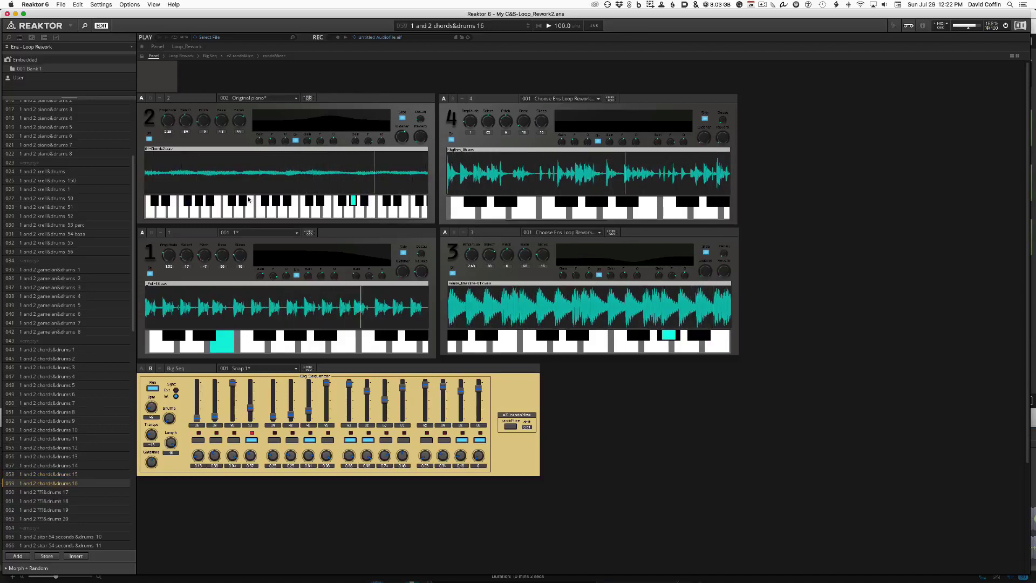
Step: Recall the ensemble snapshots "1 and 2 ???&drums" 17, 18, 19 and 20 in turn
left_click(51, 492)
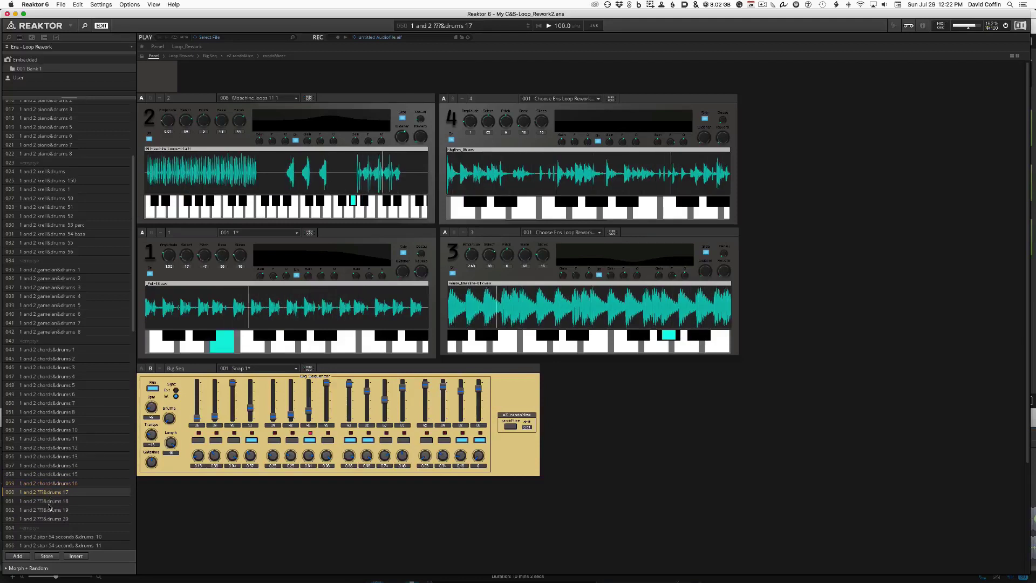
left_click(43, 502)
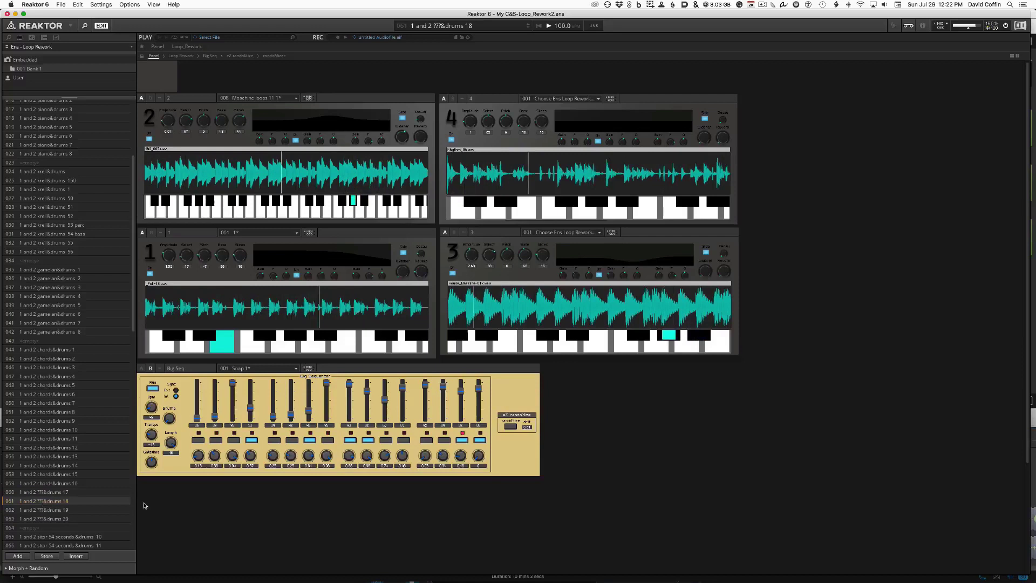
left_click(156, 419)
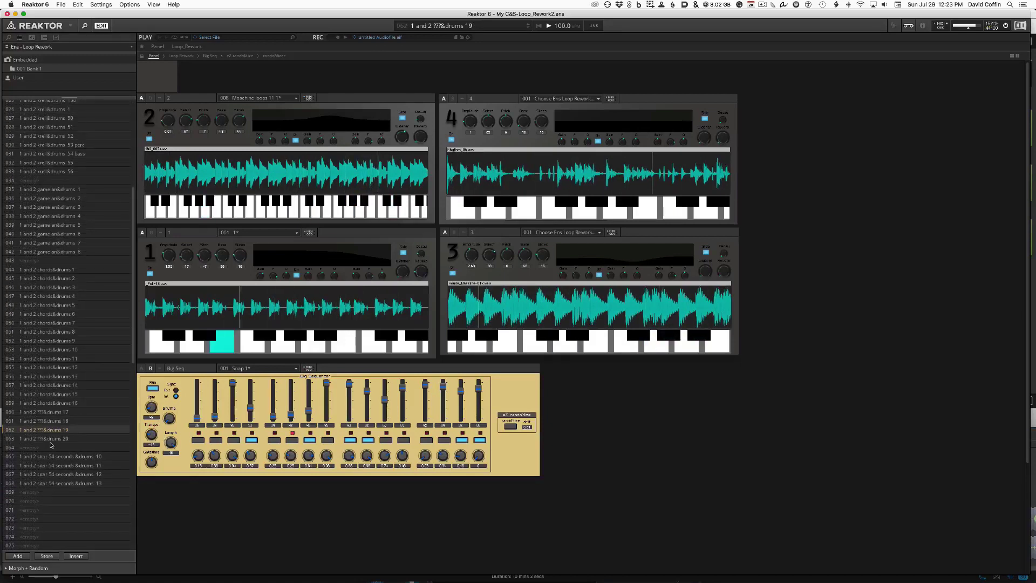
left_click(51, 440)
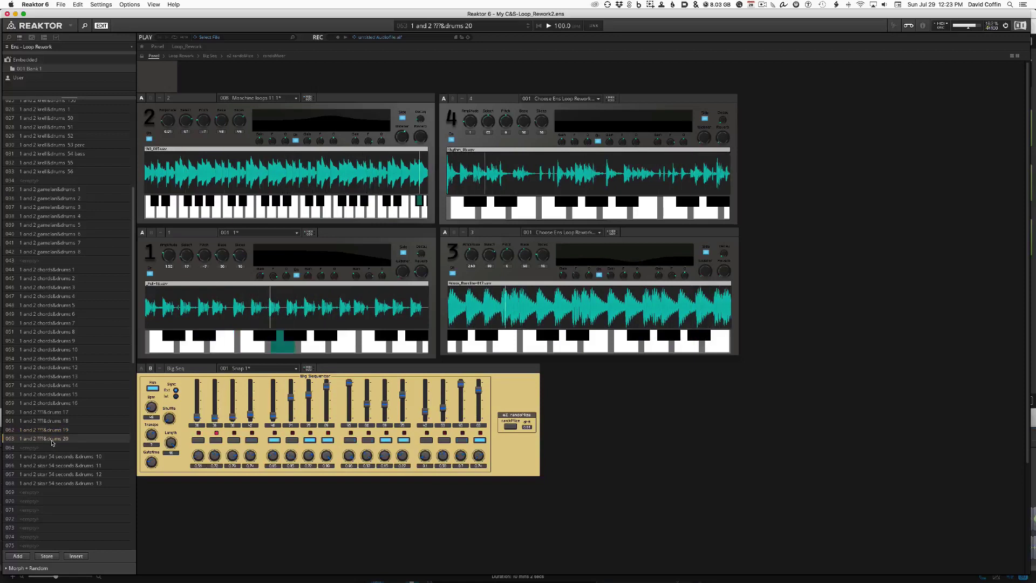
Step: Recall the "1 and 2 sitar 54 seconds &drums" snapshots 10 to 13, varying the Big Seq's transpose on 12 and its upper-left knob on 13
left_click(52, 456)
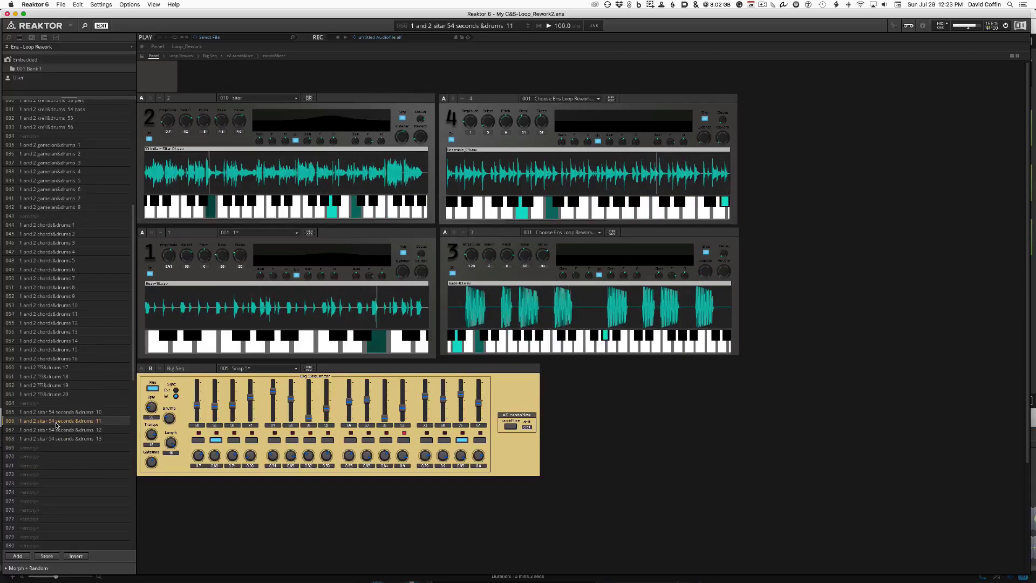
left_click(56, 431)
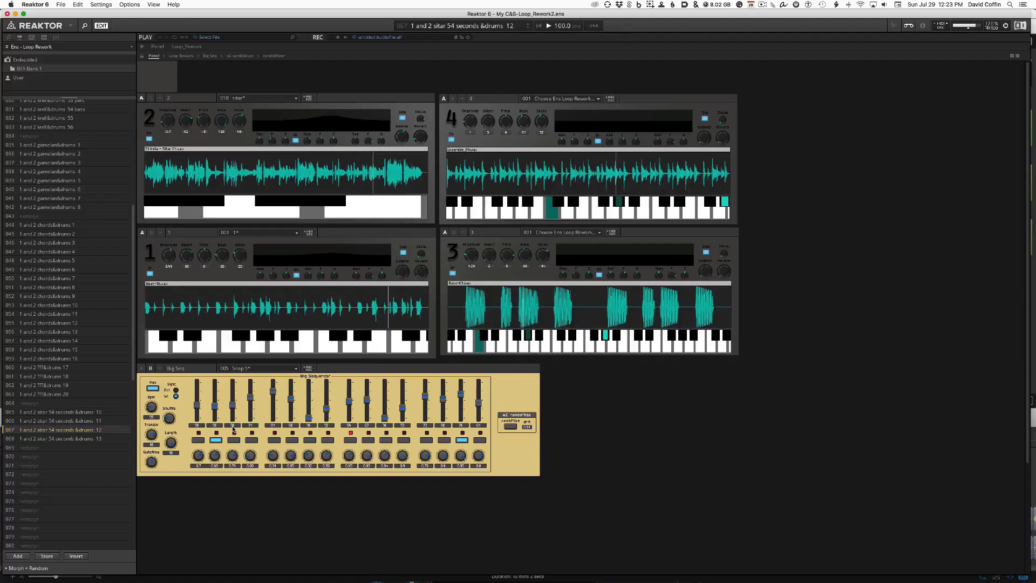
left_click_drag(153, 436, 159, 463)
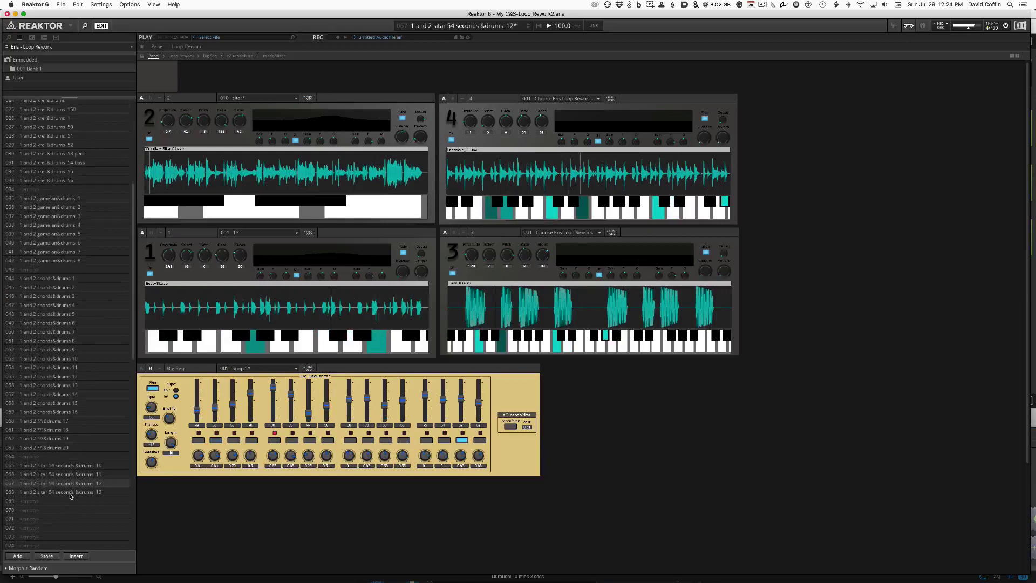
left_click(70, 492)
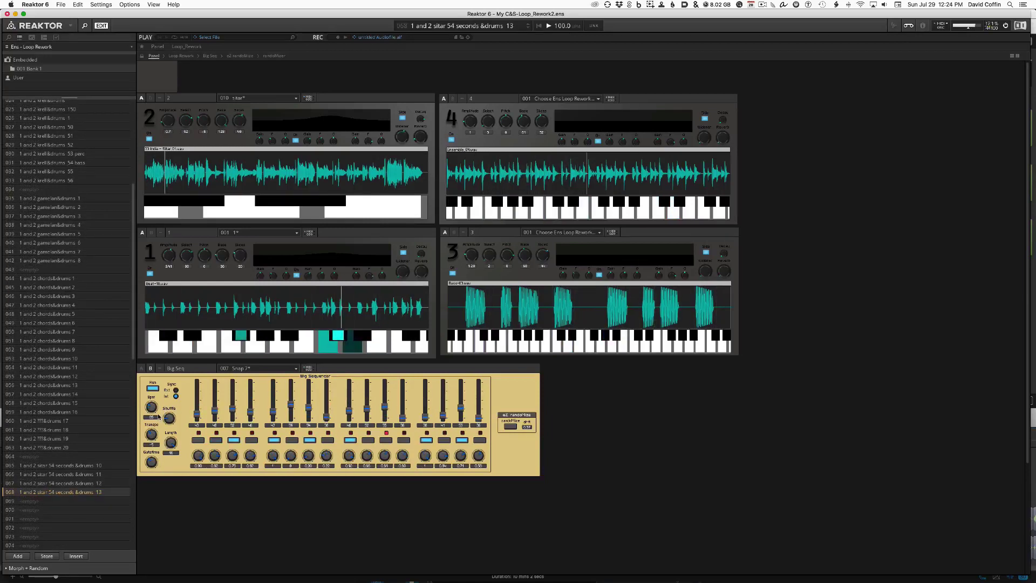
left_click_drag(154, 408, 162, 384)
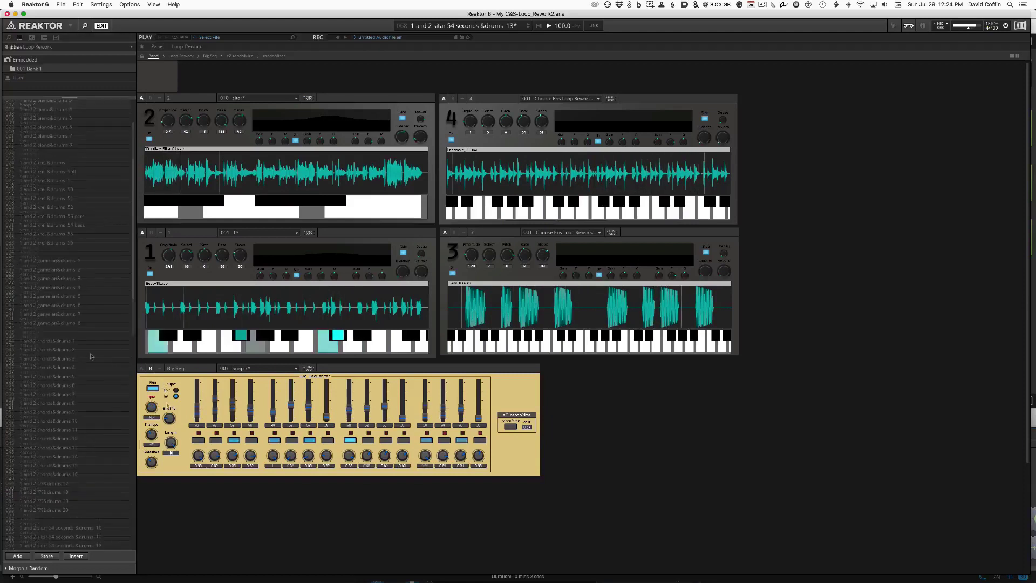
Step: Compare the ensemble snapshots "1 and 2 krell&drums" and "1 and 2 krell&drums 150" by alternating between them, finishing on 150
scroll(90, 356, "up", 5)
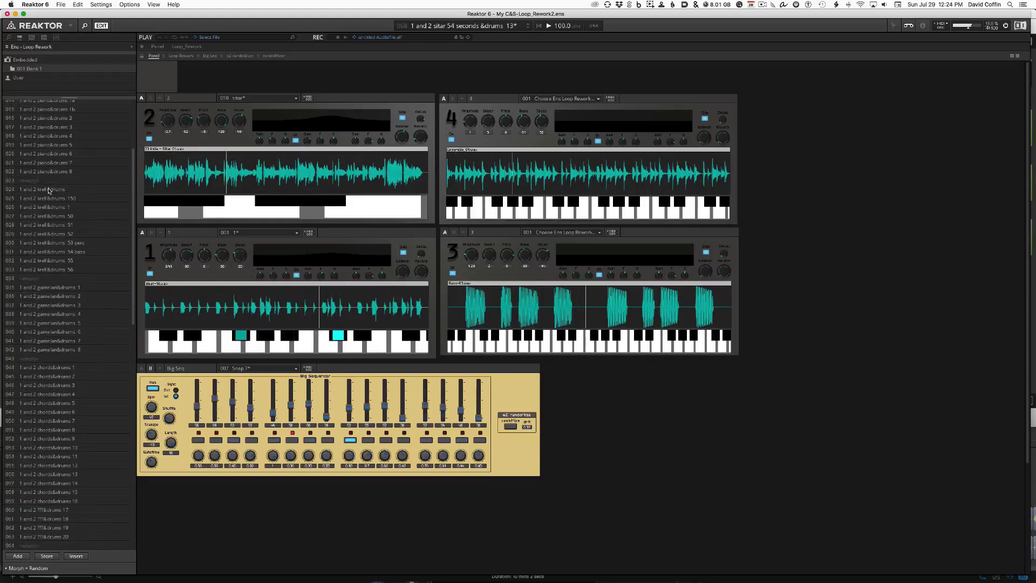
left_click(40, 190)
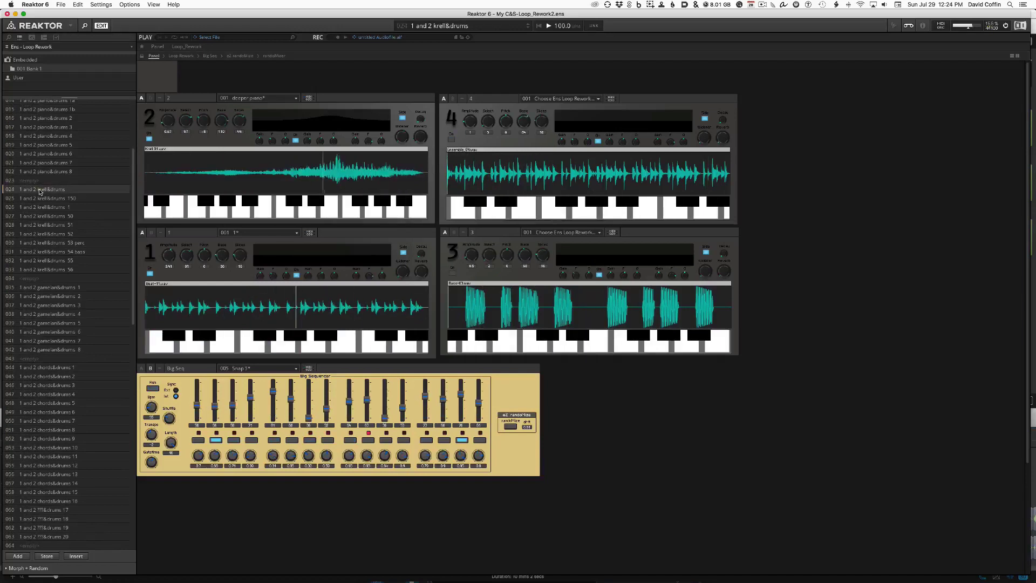
left_click(54, 200)
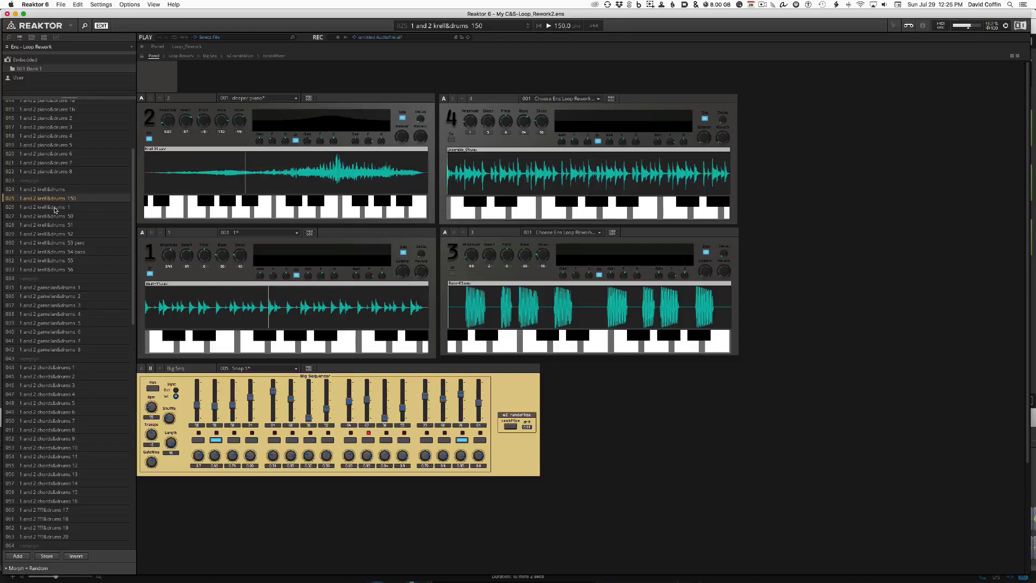
left_click(54, 190)
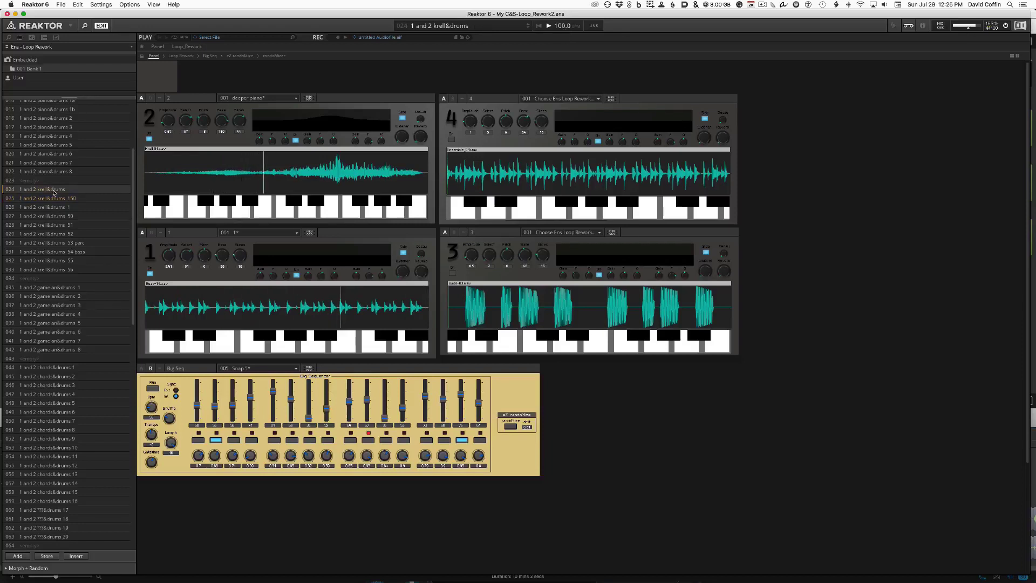
left_click(53, 199)
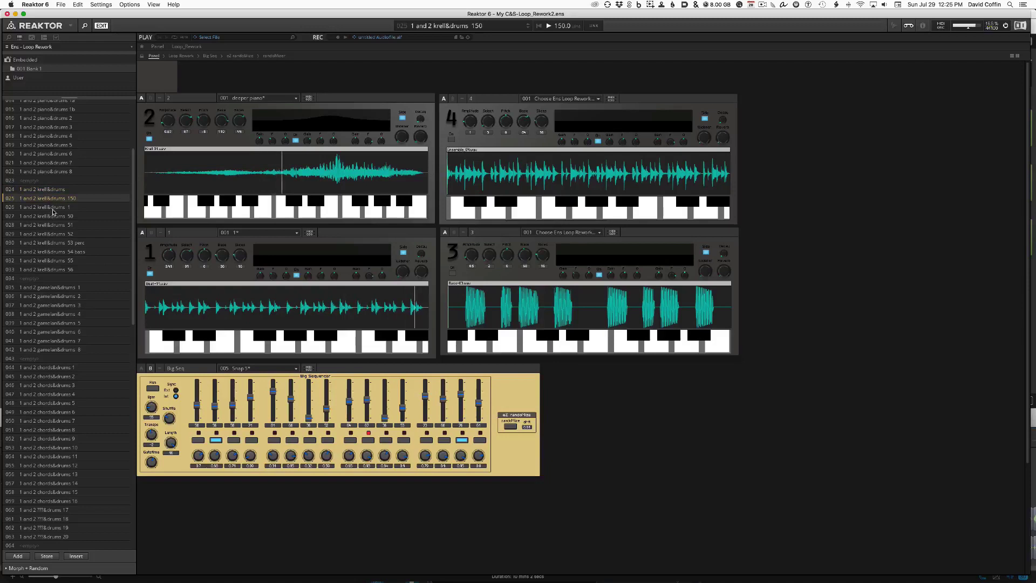
Step: Recall the ensemble snapshots "1 and 2 krell&drums" 1, 50, 51, 52, 53 perc and 54 bass in turn
left_click(54, 208)
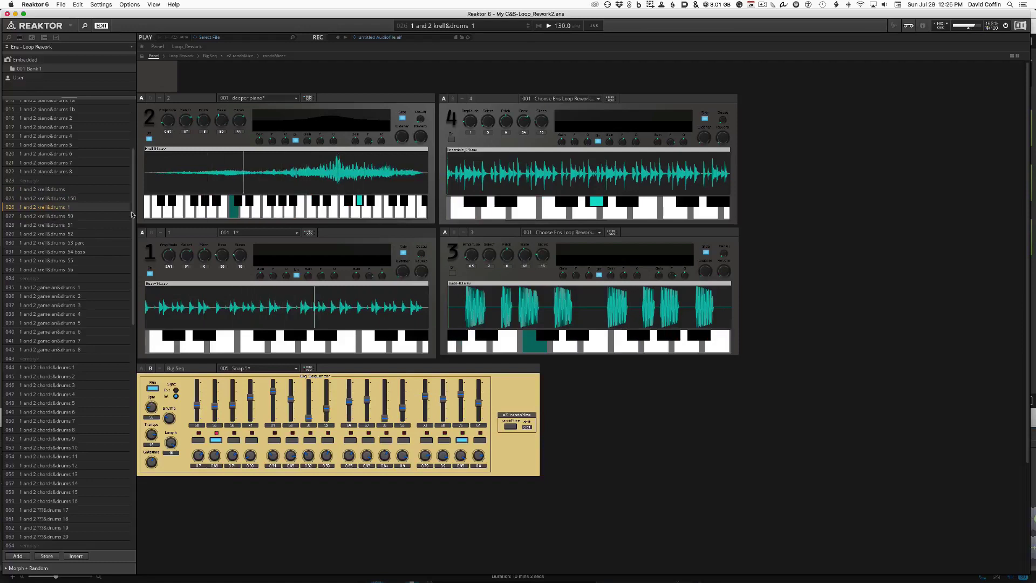
left_click(43, 216)
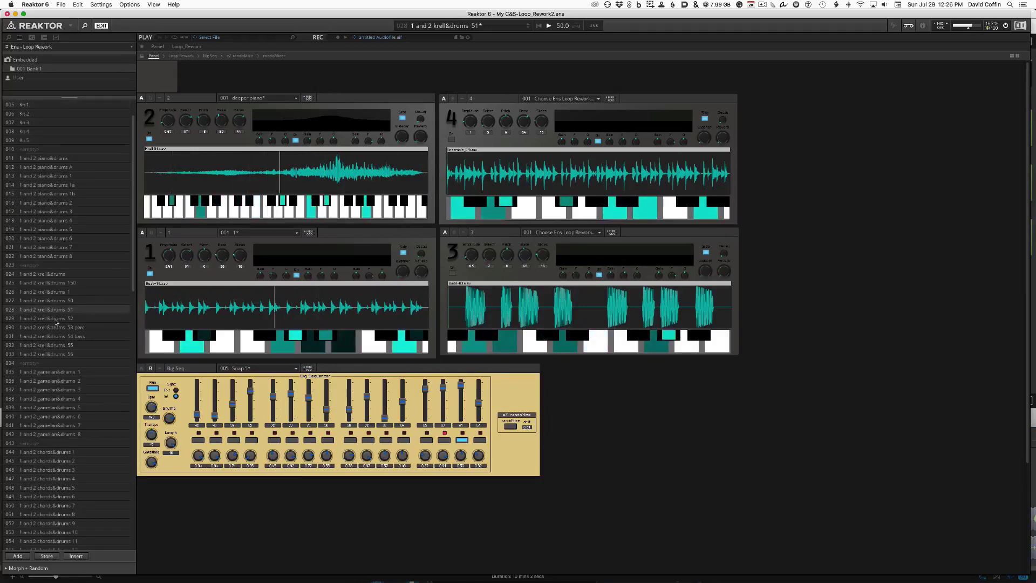
left_click(56, 318)
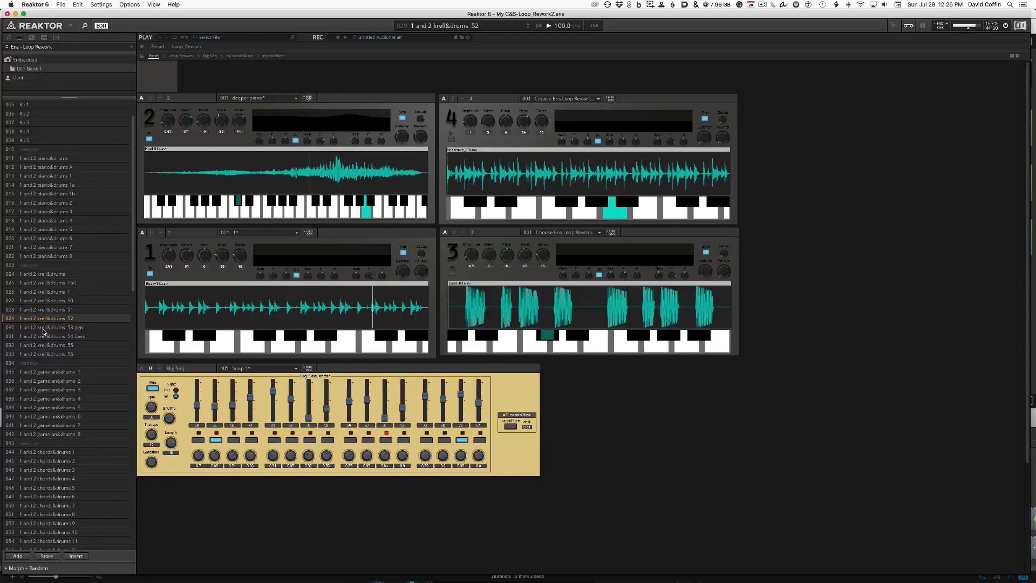
left_click(44, 328)
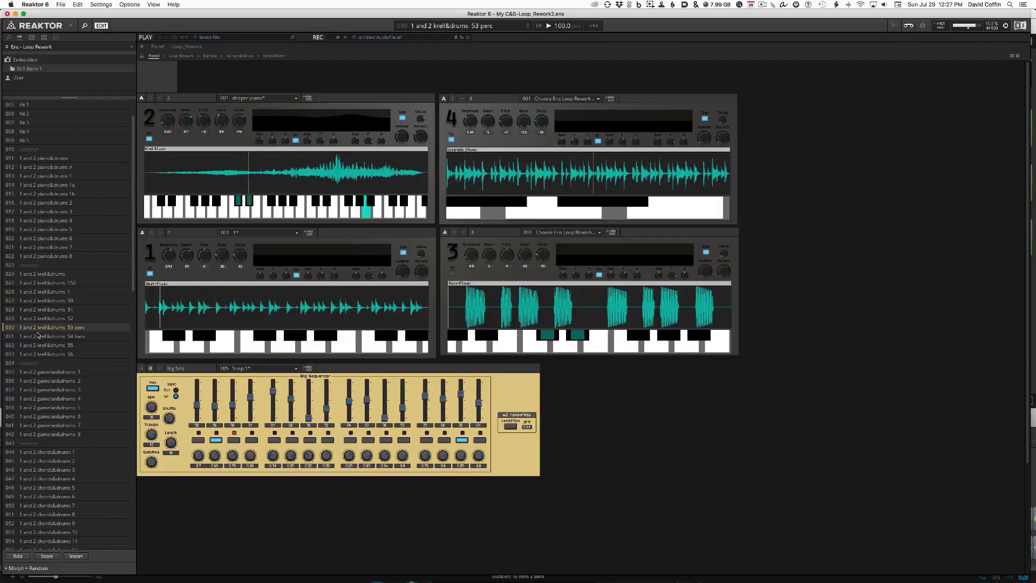
left_click(45, 337)
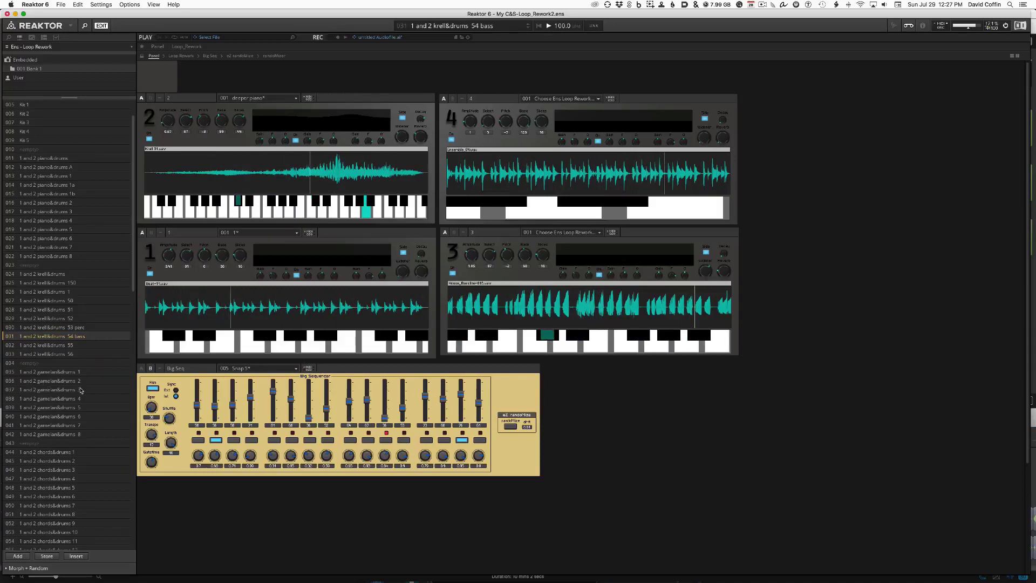
Step: Vary the Big Seq's transpose up and down while the "1 and 2 krell&drums 54 bass" snapshot plays
left_click_drag(151, 436, 155, 451)
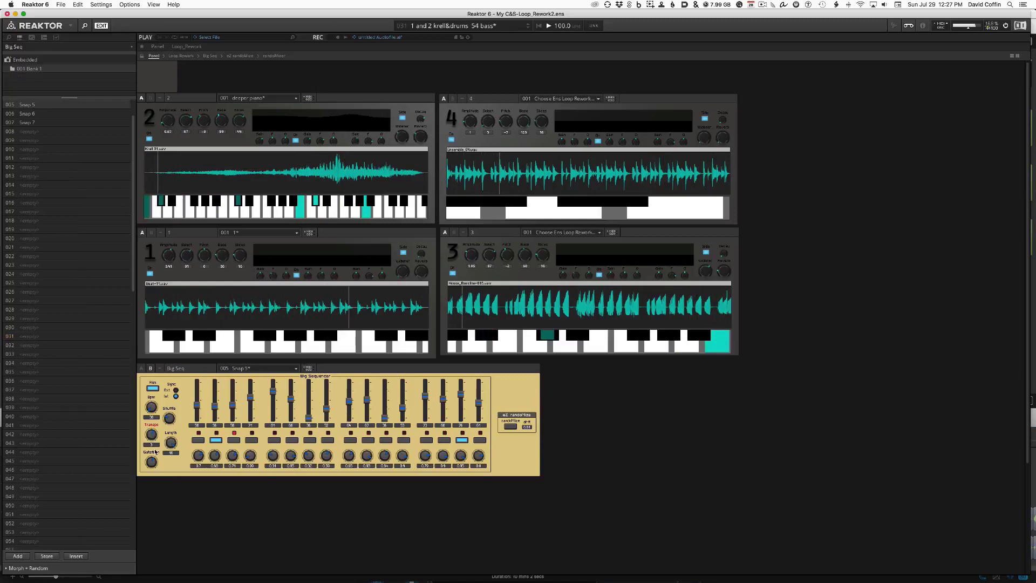
left_click_drag(155, 451, 156, 430)
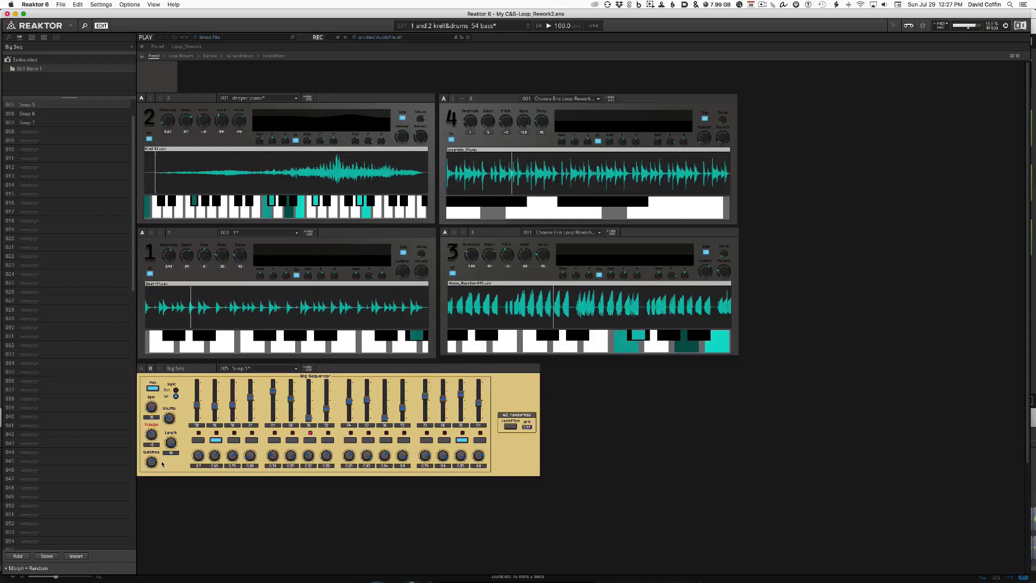
left_click_drag(163, 446, 164, 452)
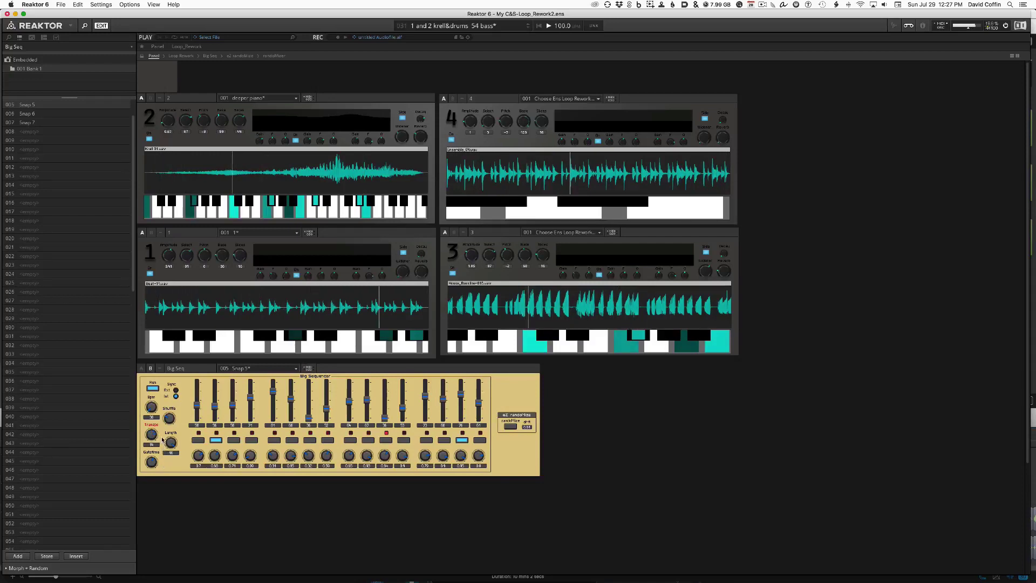
left_click(181, 499)
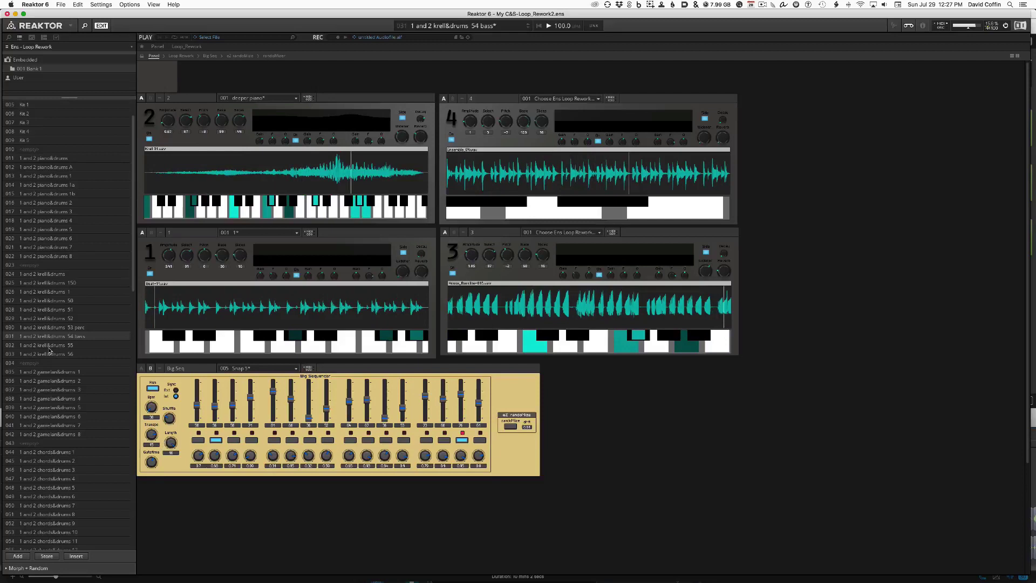
Step: Recall the ensemble snapshots "1 and 2 krell&drums" 55 and 56, and change the pitch of samplers 2, 3 and 1 on 56
left_click(50, 345)
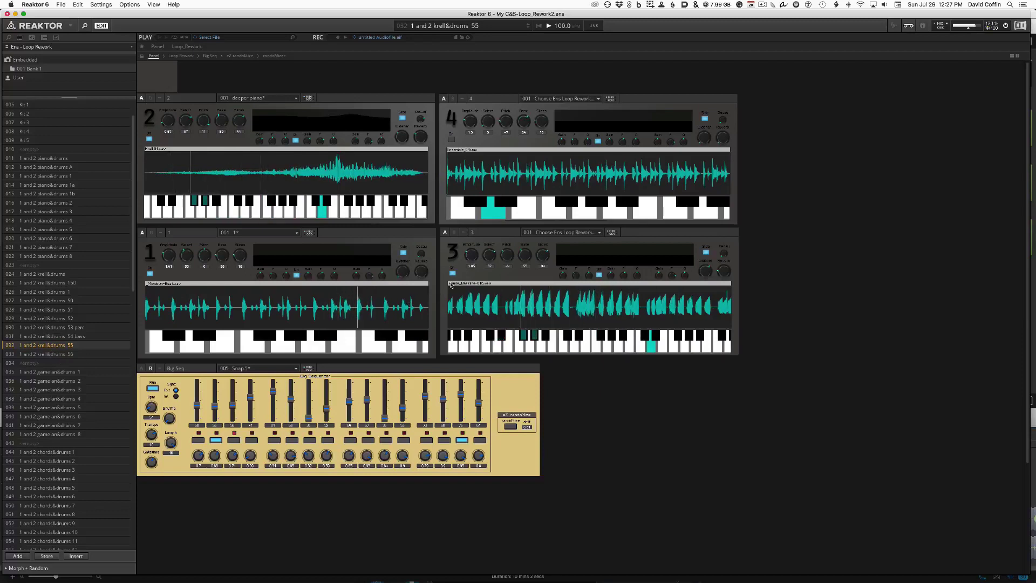
left_click(53, 355)
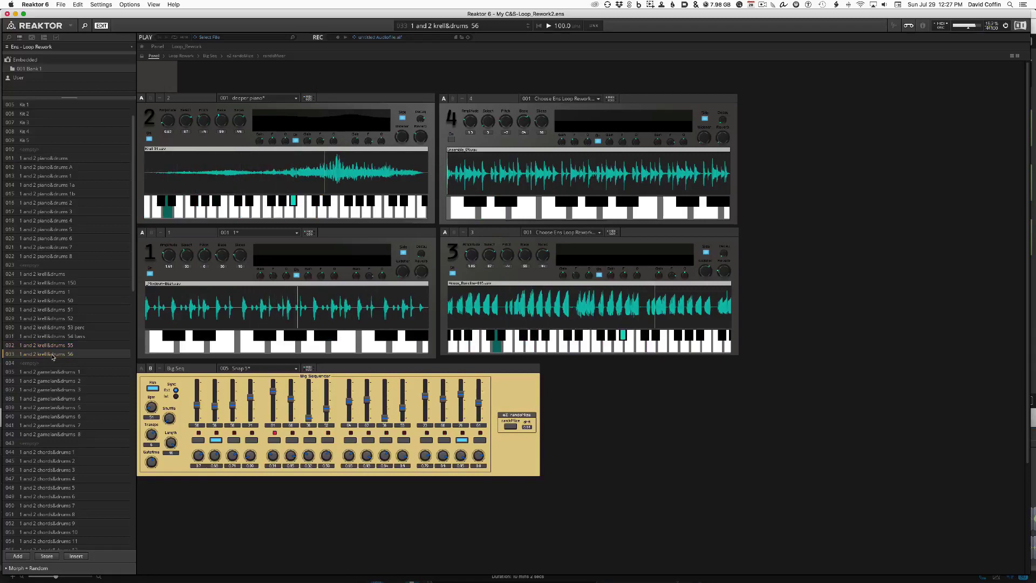
left_click_drag(204, 121, 234, 107)
mouse_move(507, 255)
left_mouse_down()
mouse_move(509, 234)
mouse_move(522, 263)
mouse_move(521, 250)
left_mouse_up()
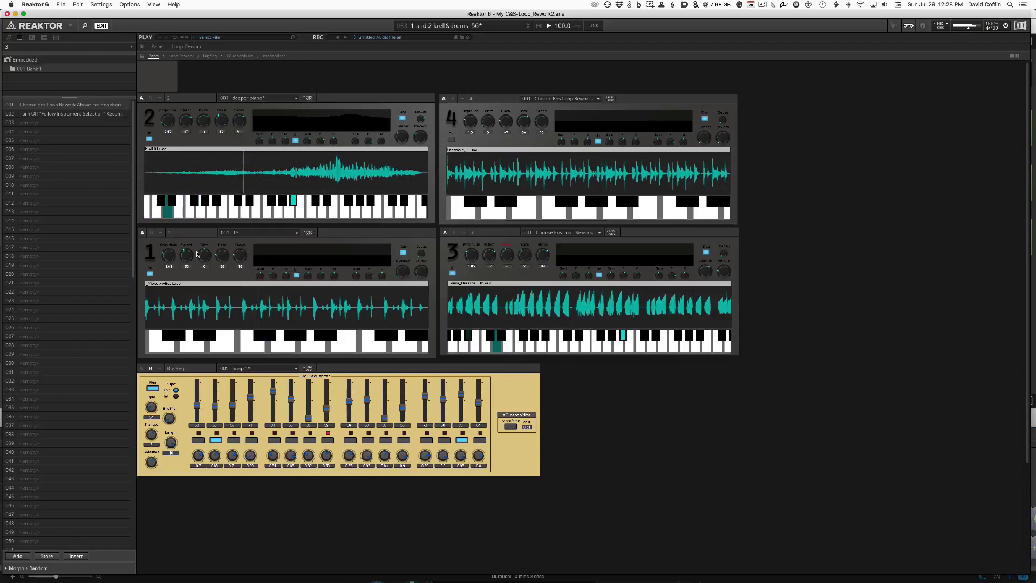
left_click_drag(204, 255, 213, 222)
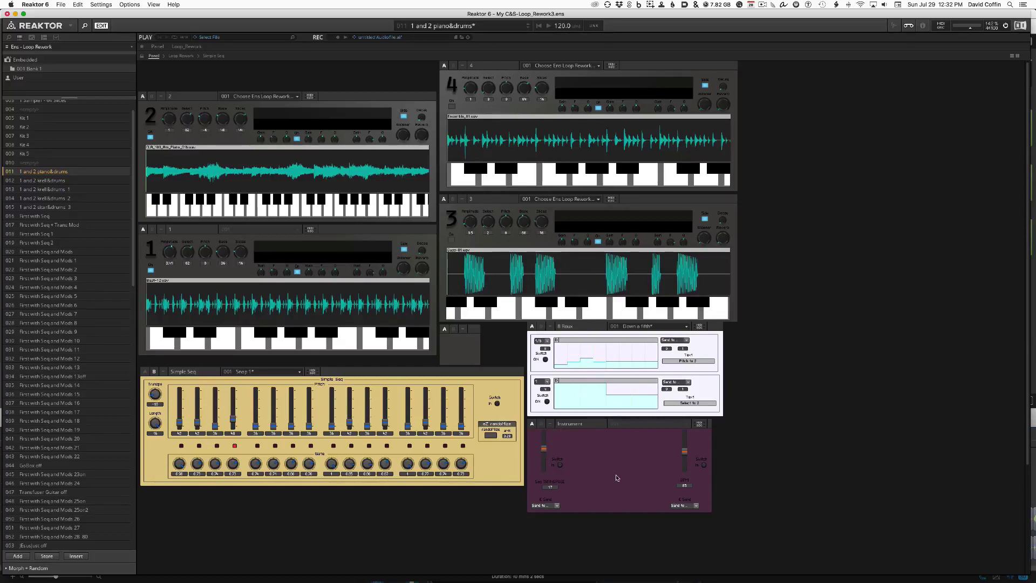
Step: Examine the send destinations available to the first row of 8 Rows and to the purple instrument's transpose slider
left_click(687, 340)
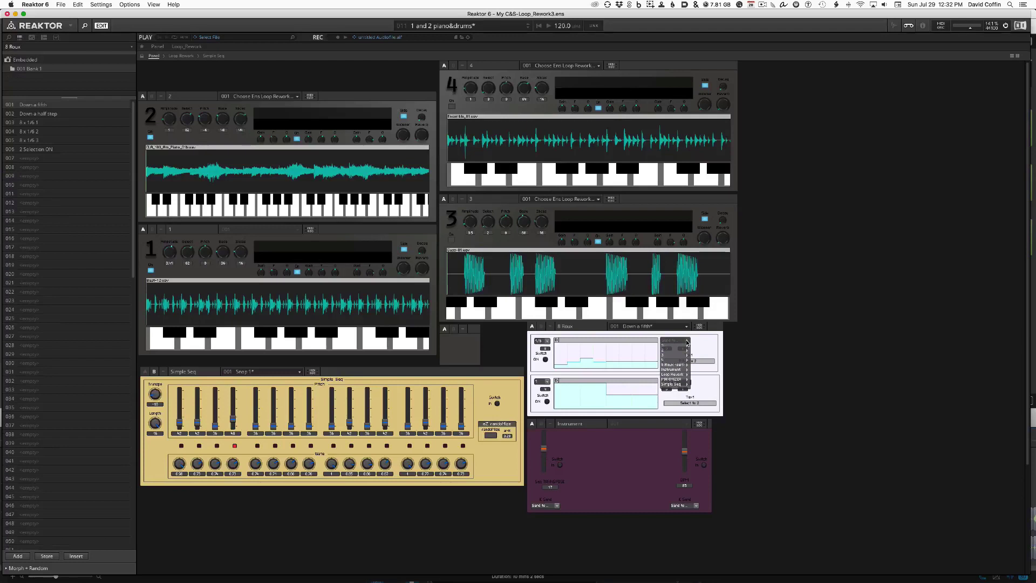
mouse_move(669, 352)
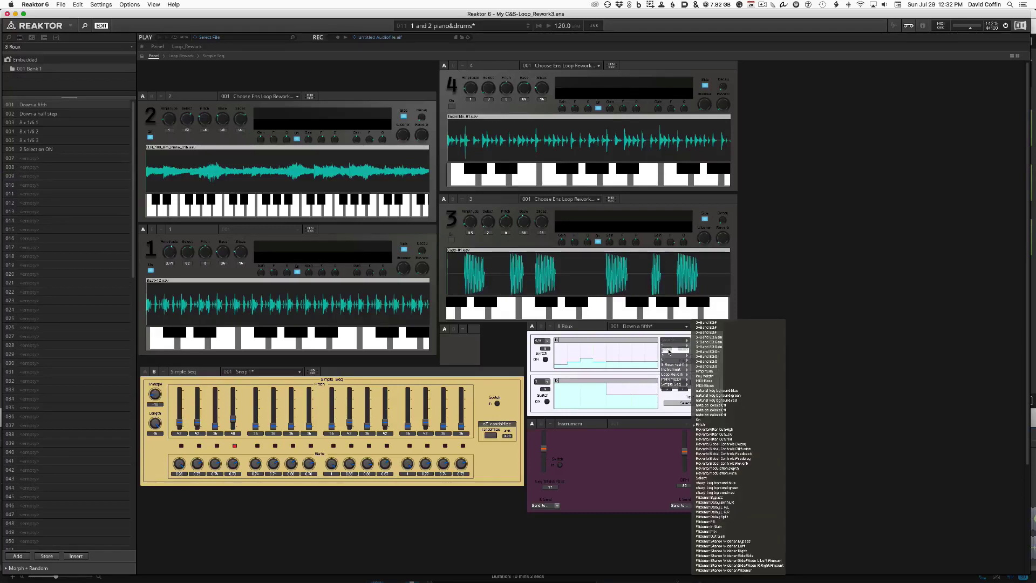
left_click(591, 440)
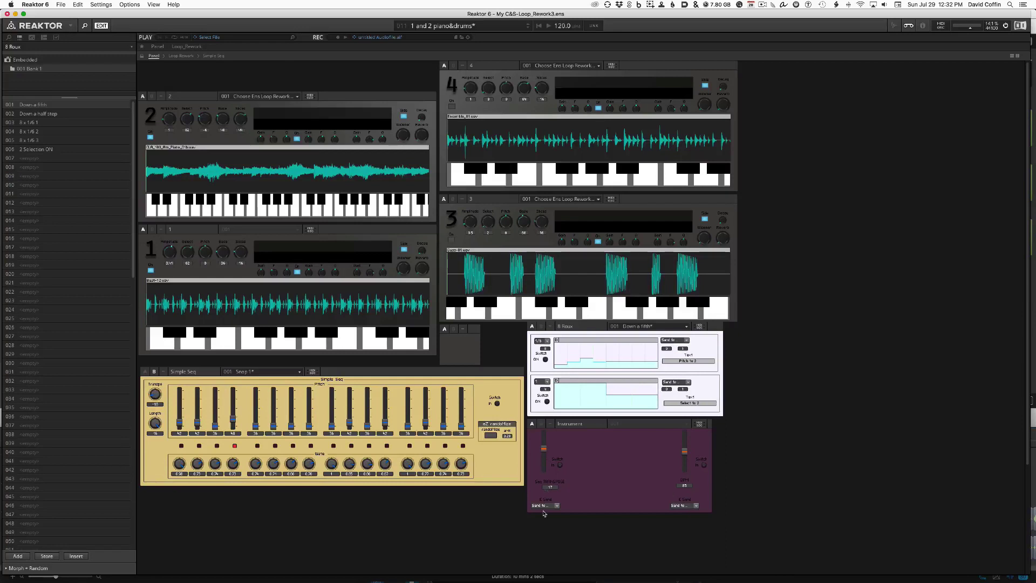
left_click(556, 506)
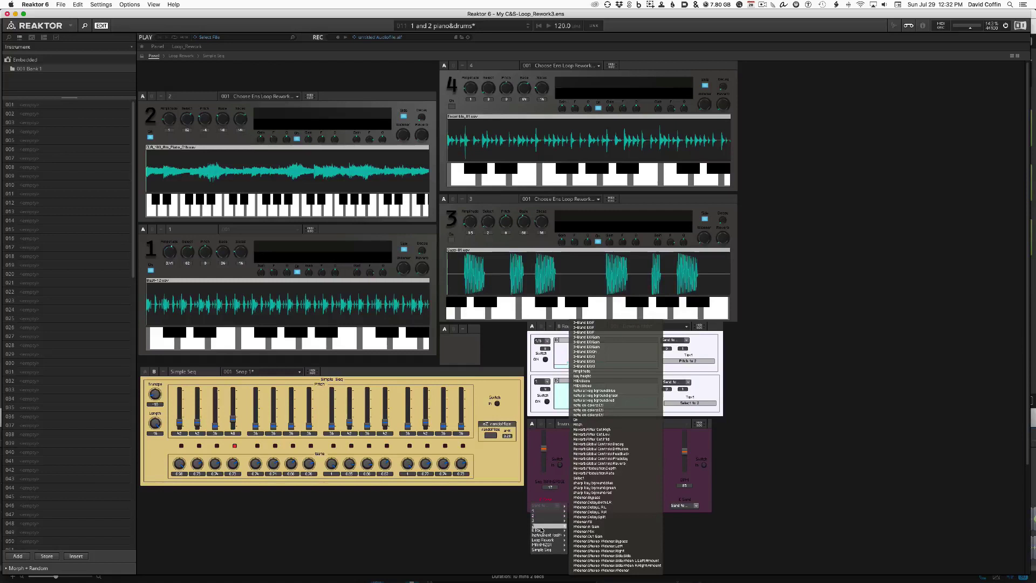
mouse_move(543, 550)
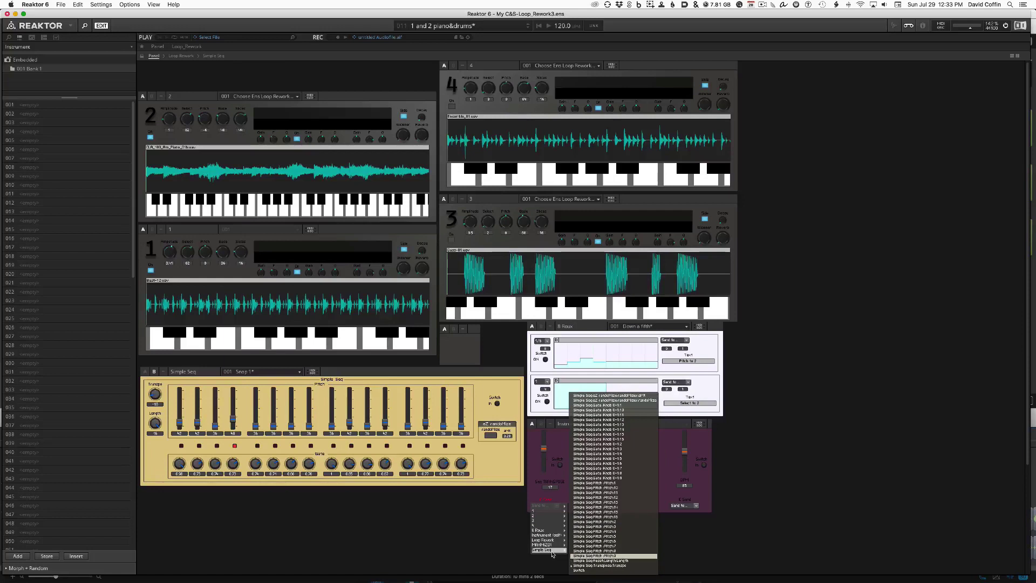
left_click(568, 555)
Step: Start playback with the Simple Seq and the first row of 8 Rows switched on, and recall the 8 Rows snapshot "Down a fifth"
left_click(549, 25)
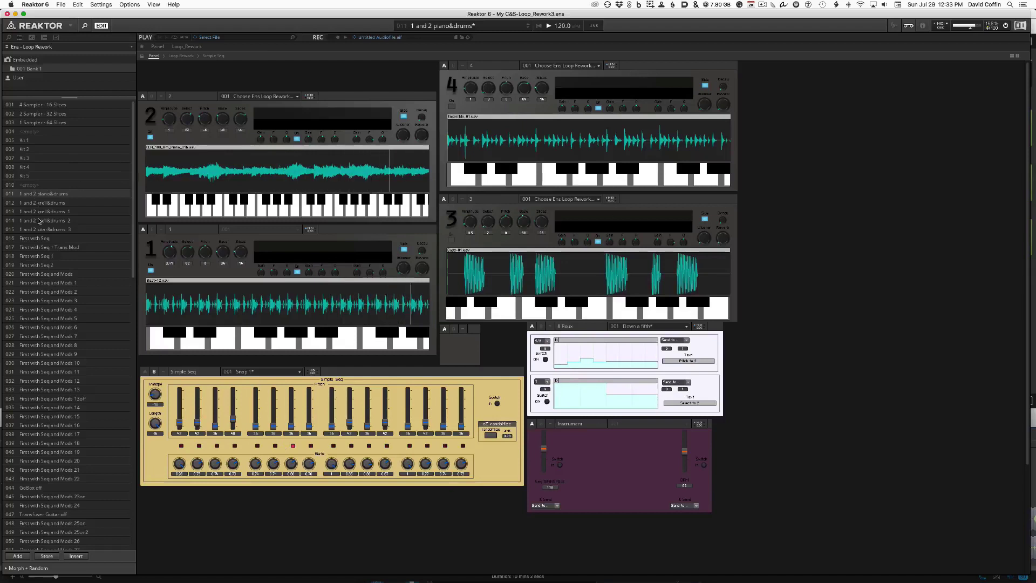
left_click(306, 427)
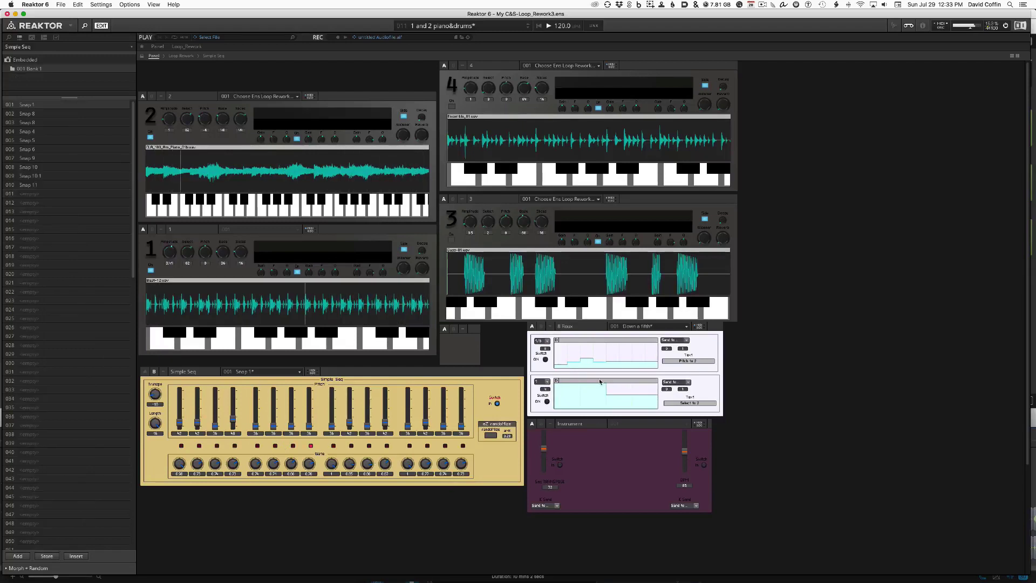
left_click(546, 360)
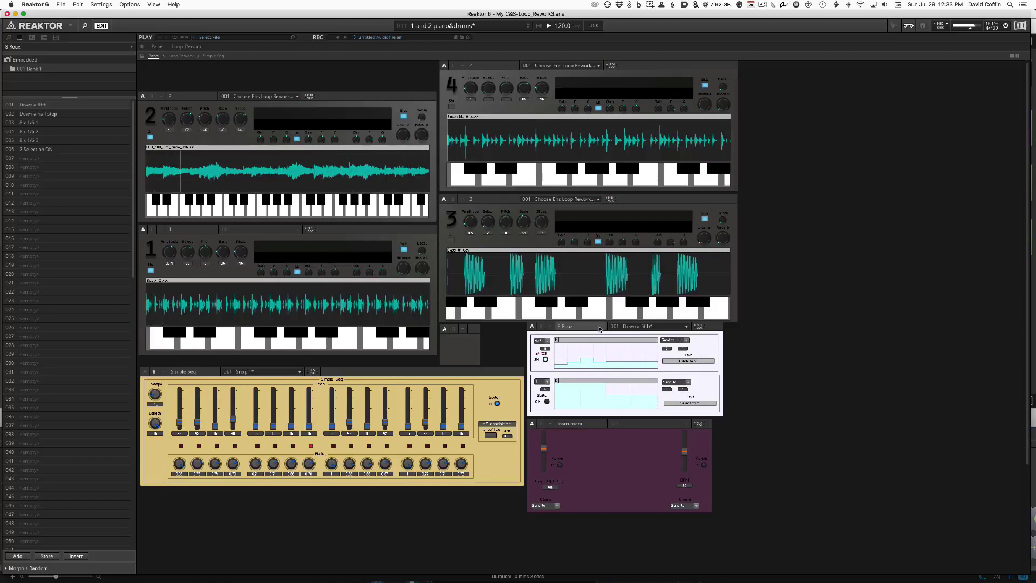
left_click(44, 106)
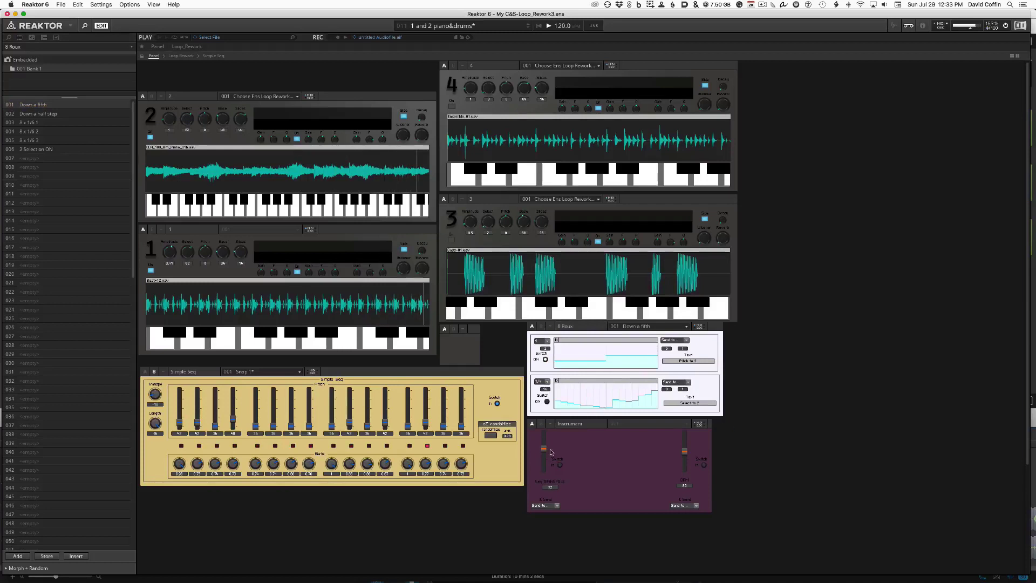
Step: Show the snapshot lists of the purple instrument, 8 Rows and Simple Seq in turn
left_click(600, 425)
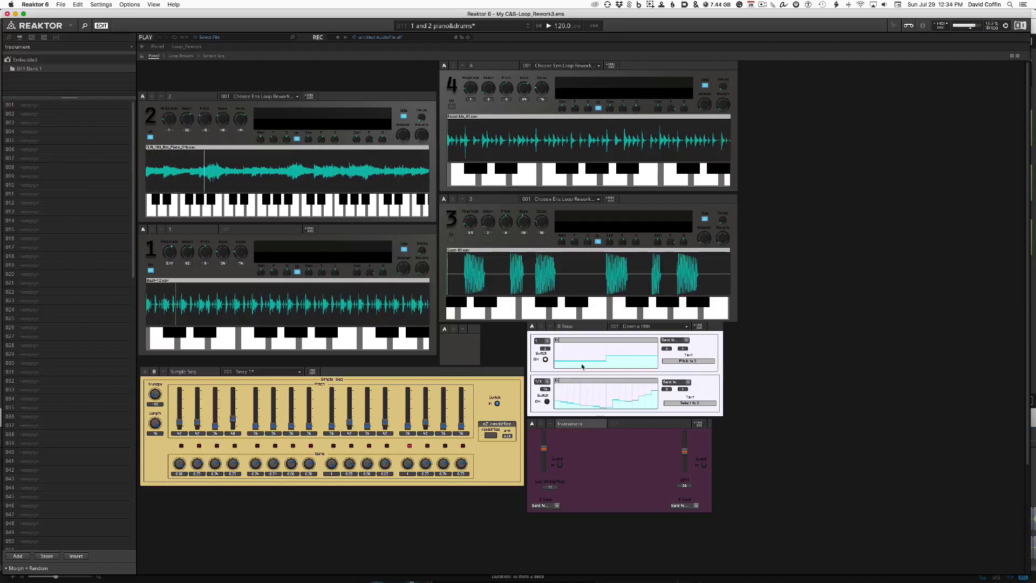
left_click(577, 327)
left_click(348, 371)
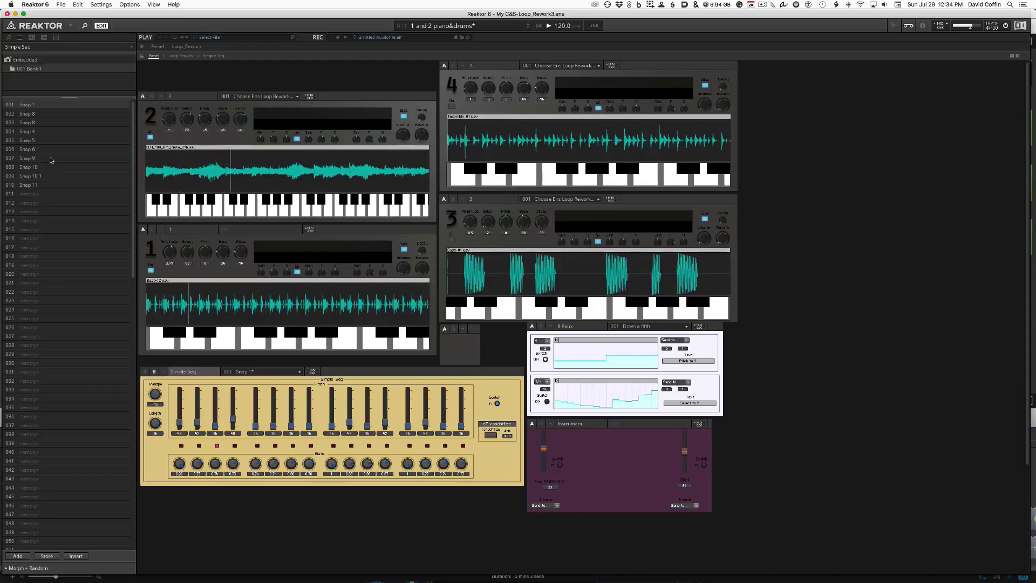
Step: Recall the Simple Seq snapshots Snap 5, Snap 9 and Snap 4, and randomize the sequence twice on Snap 4
left_click(31, 141)
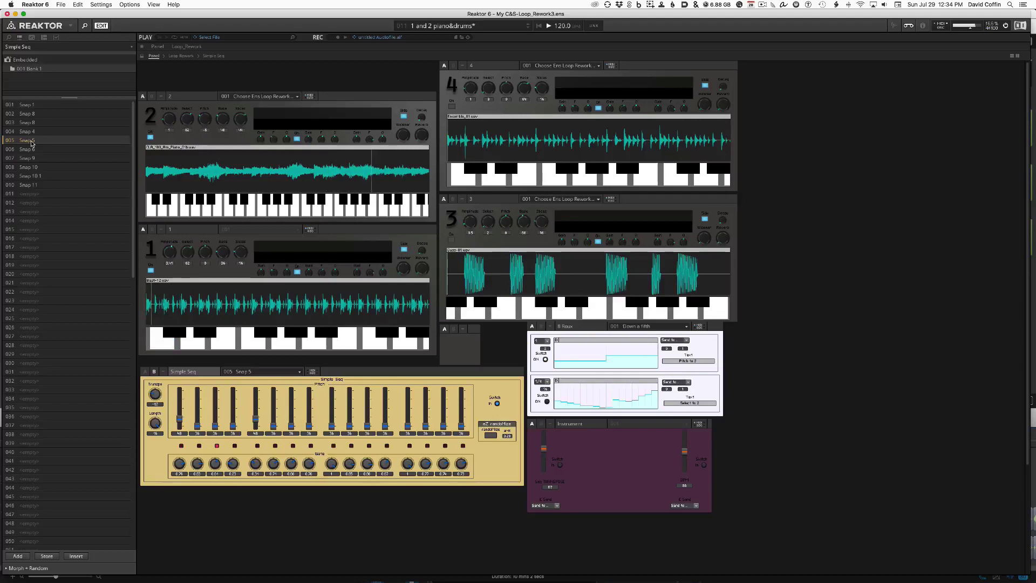
left_click(35, 158)
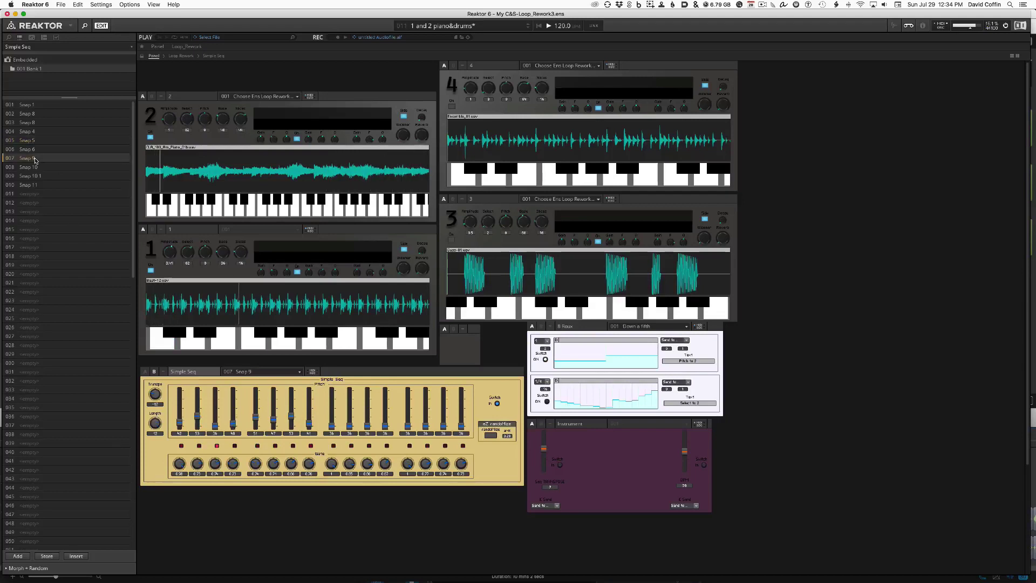
left_click(24, 115)
left_click(178, 150)
left_click(490, 435)
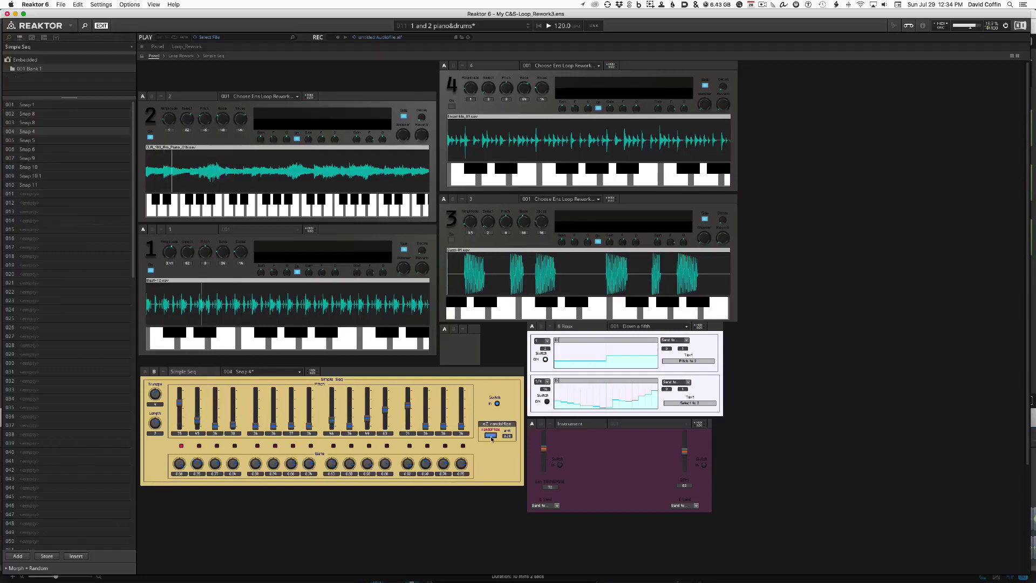
left_click(490, 436)
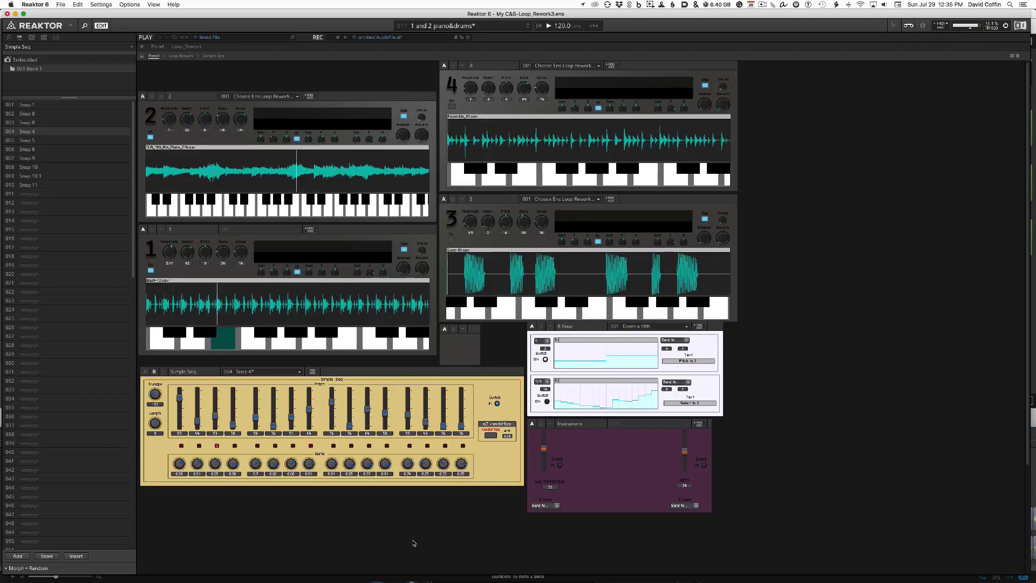
Step: Recall the ensemble snapshot "1 and 2 krell&drums", switch on the first row of 8 Rows and randomize the Simple Seq
left_click(414, 543)
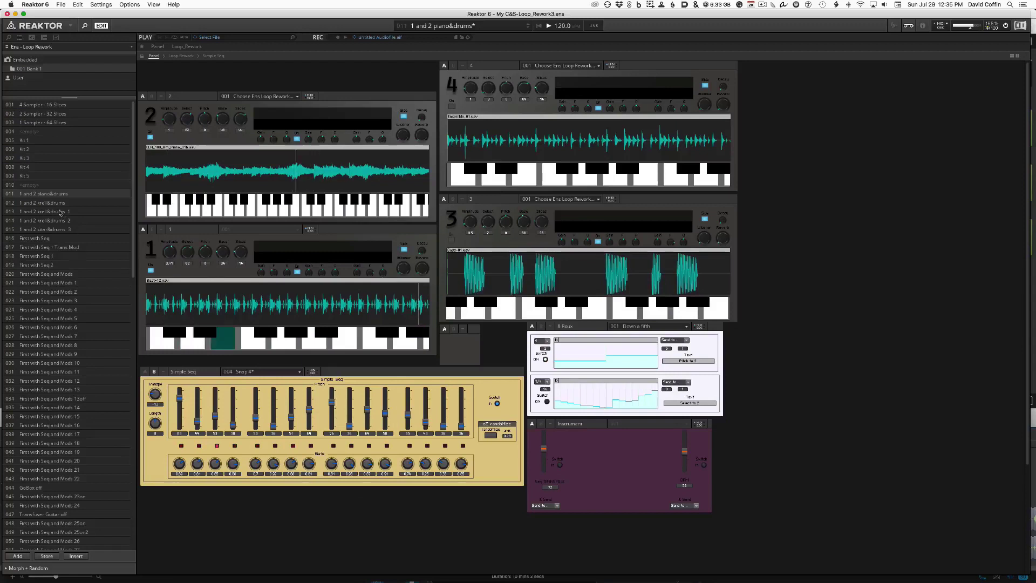
left_click(38, 206)
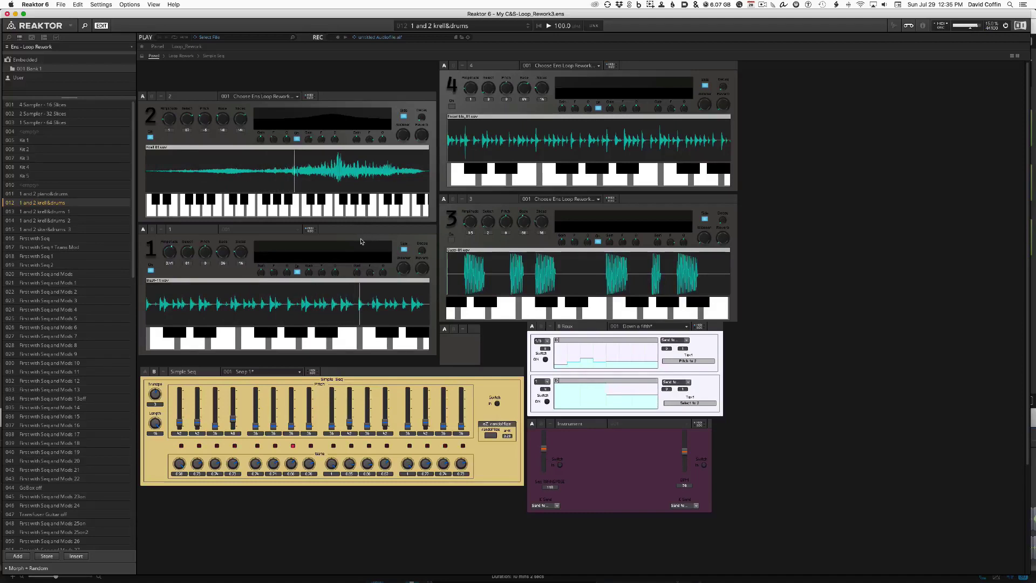
left_click(545, 361)
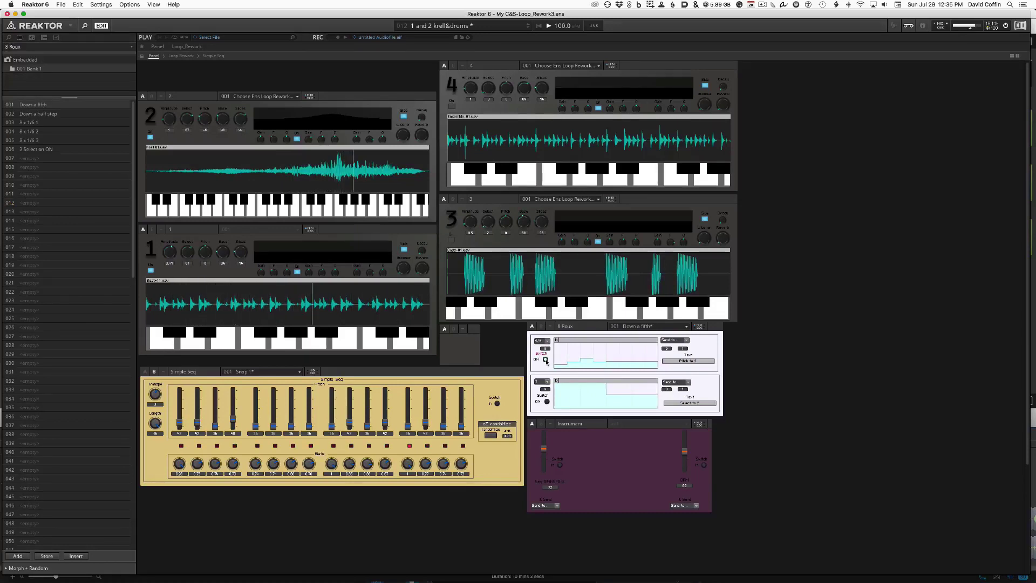
left_click(491, 434)
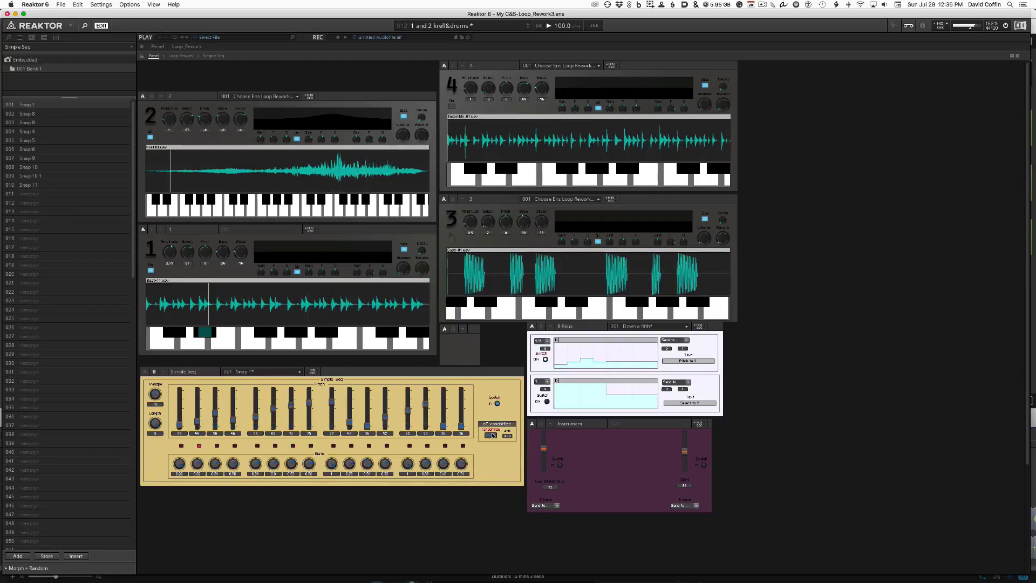
Step: Adjust the amplitude of samplers 1 and 2 while repeatedly randomizing the Simple Seq
left_click_drag(172, 252, 177, 290)
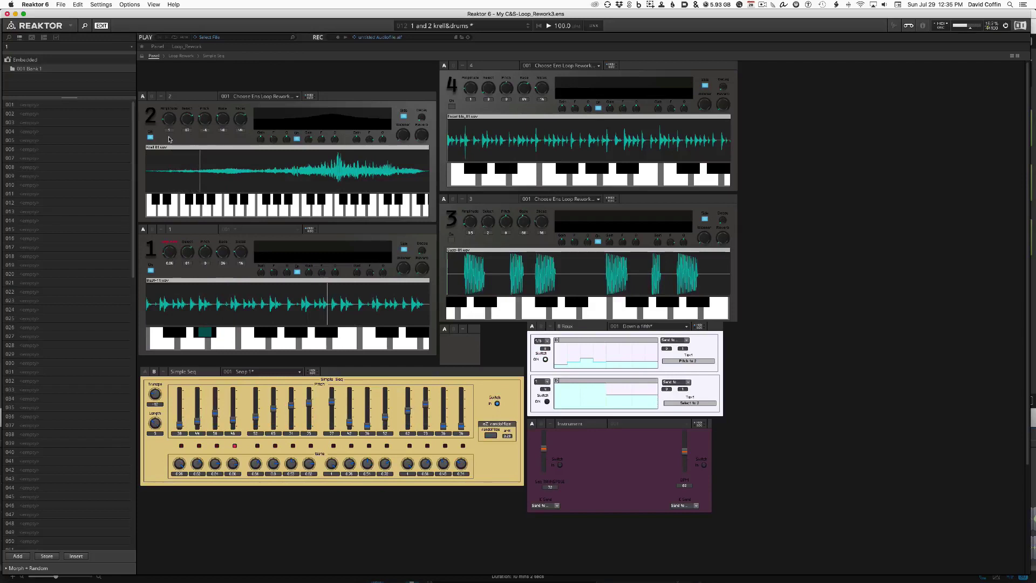
left_click_drag(170, 119, 171, 90)
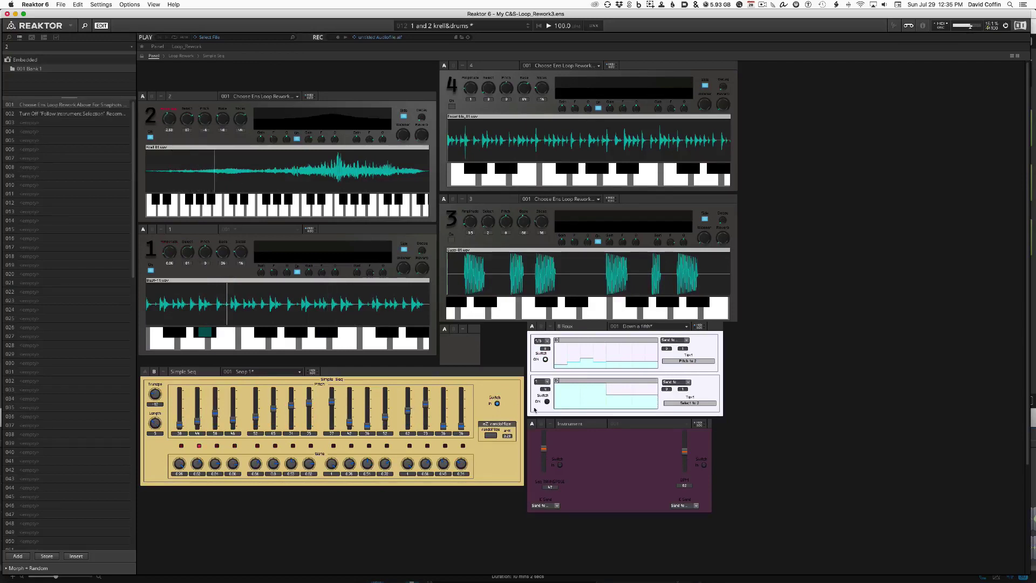
left_click(489, 435)
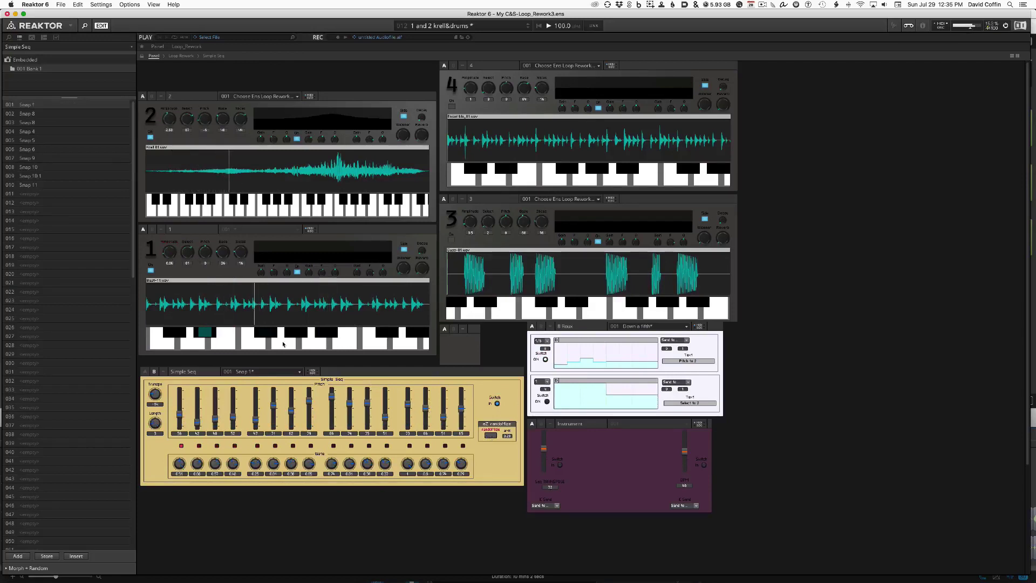
left_click_drag(166, 256, 168, 252)
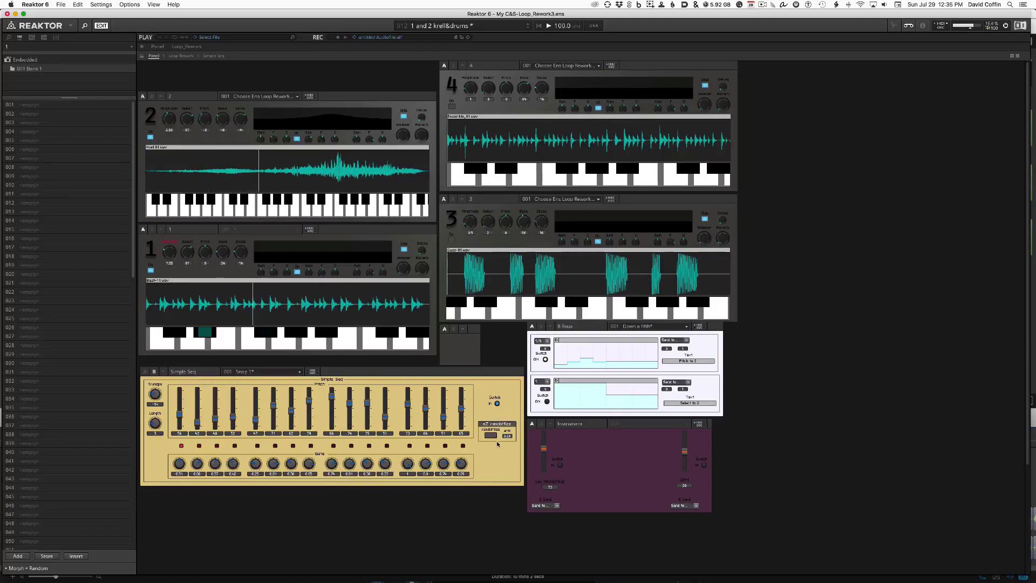
left_click(491, 435)
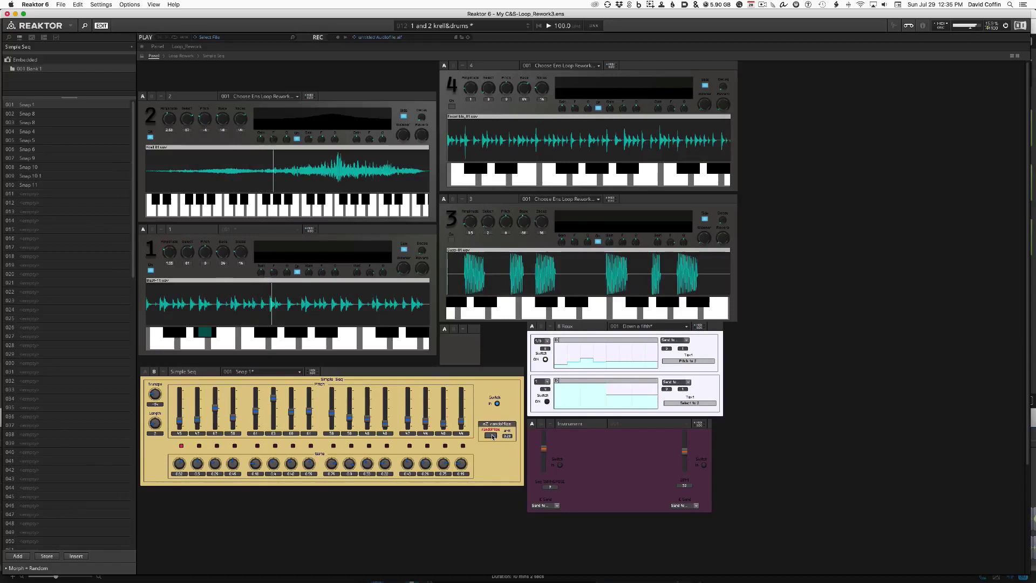
left_click_drag(170, 255, 171, 251)
left_click(491, 435)
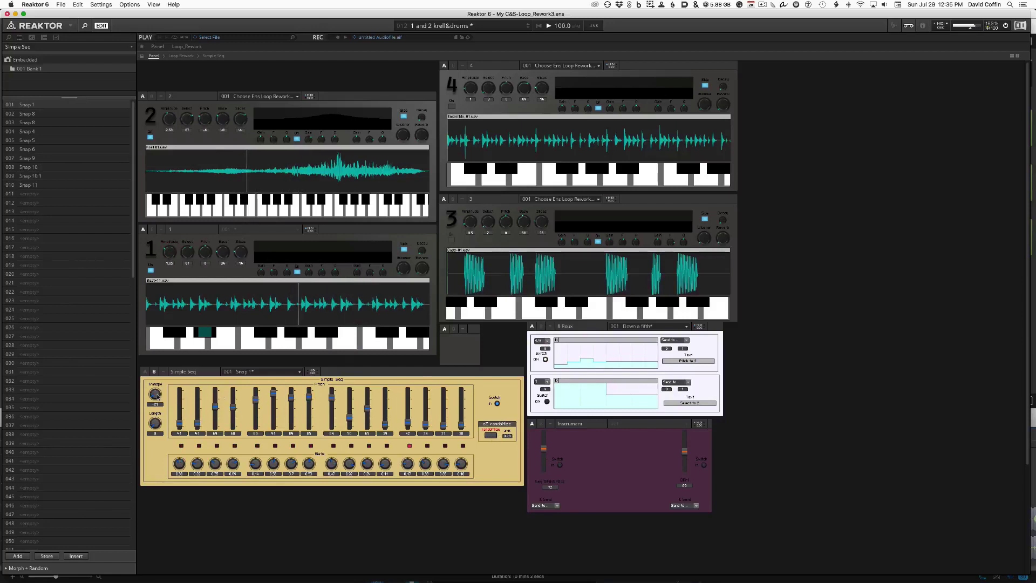
Step: Switch on the purple instrument's sequencer transpose slider and recall the ensemble snapshot "First with Seq and Mods 13off"
left_click(560, 466)
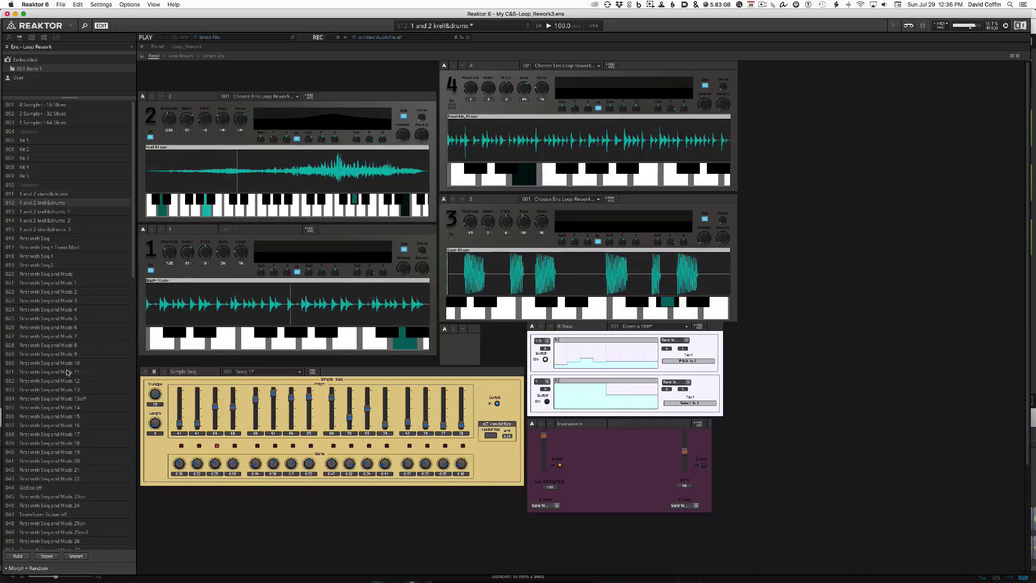
left_click(41, 399)
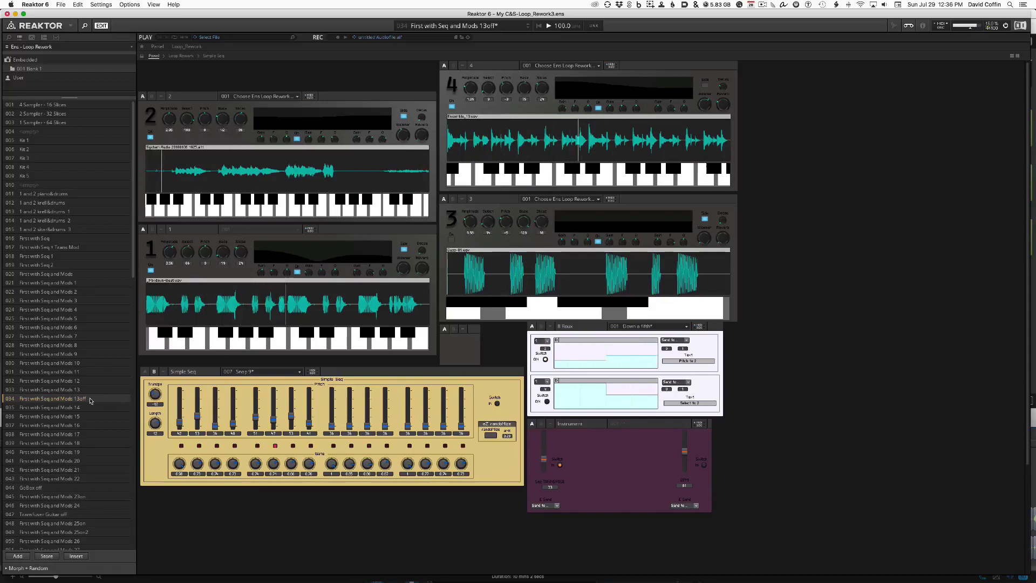
Step: Recall the ensemble snapshots "First with Seq and Mods" 14, 15 and 16 one after another
left_click(68, 408)
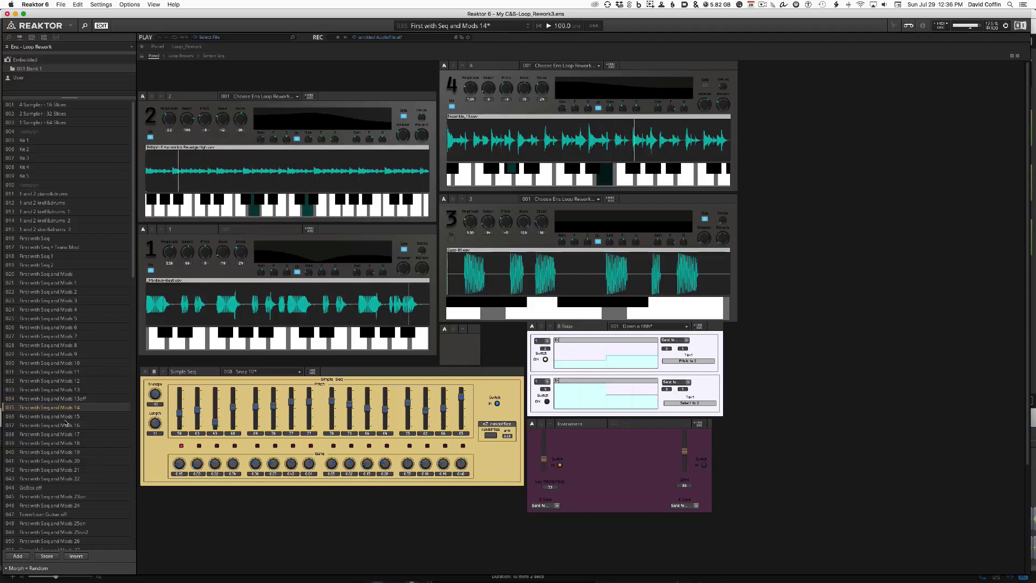
left_click(66, 417)
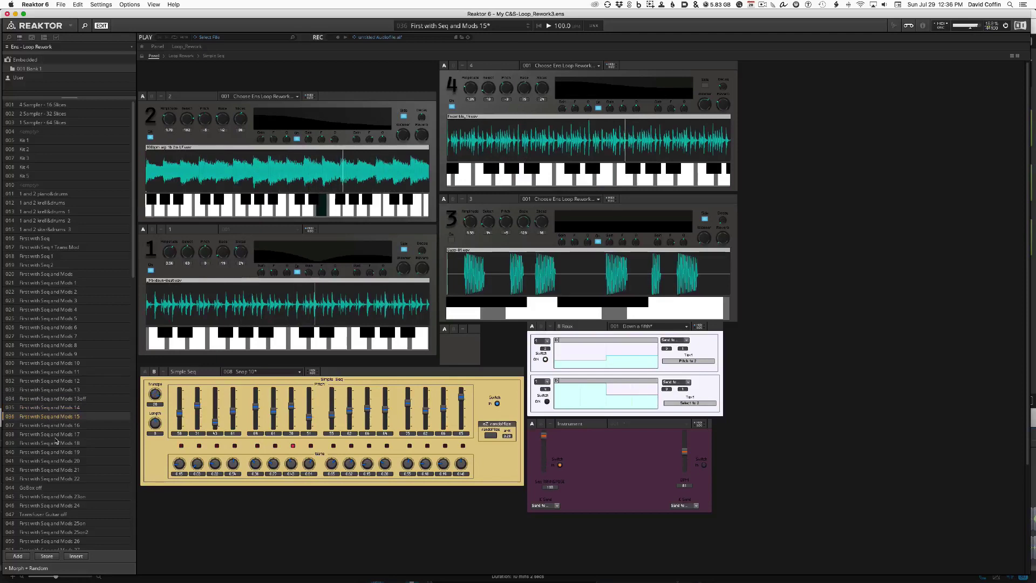
left_click(57, 426)
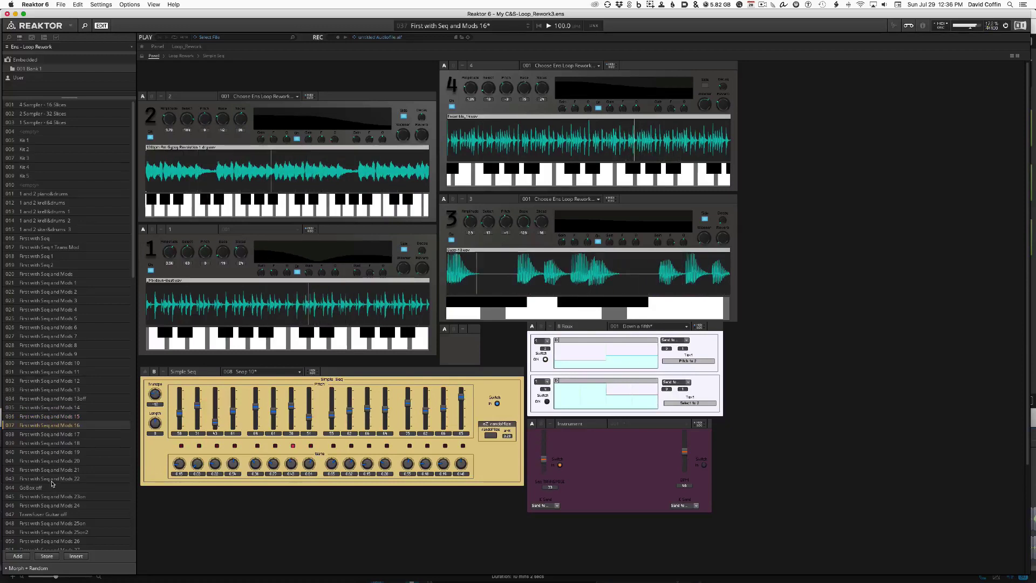
Step: Recall the ensemble snapshots "First with Seq and Mods 22", "GoBox off" and "First with Seq and Mods 23on"
left_click(52, 481)
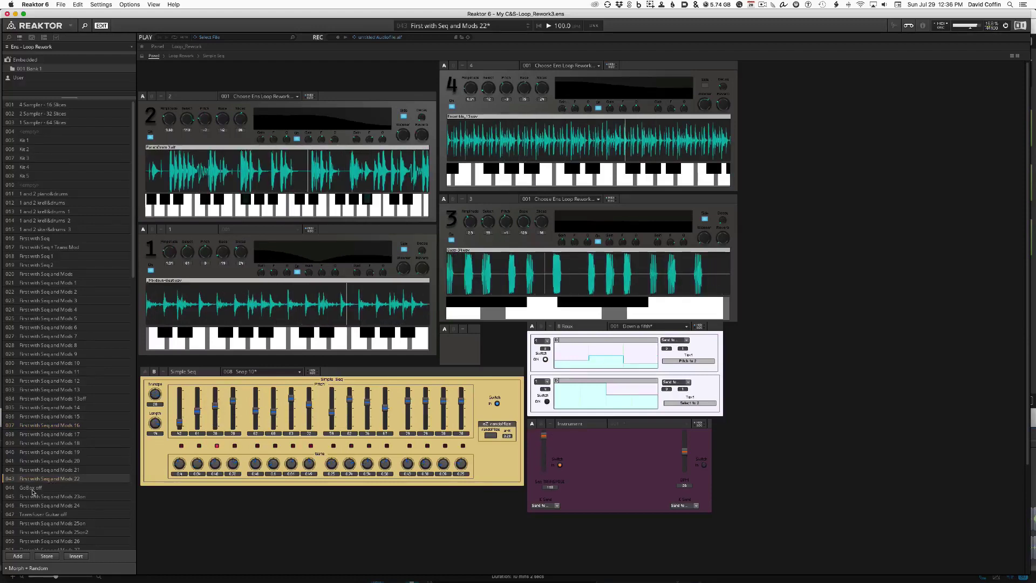
left_click(31, 489)
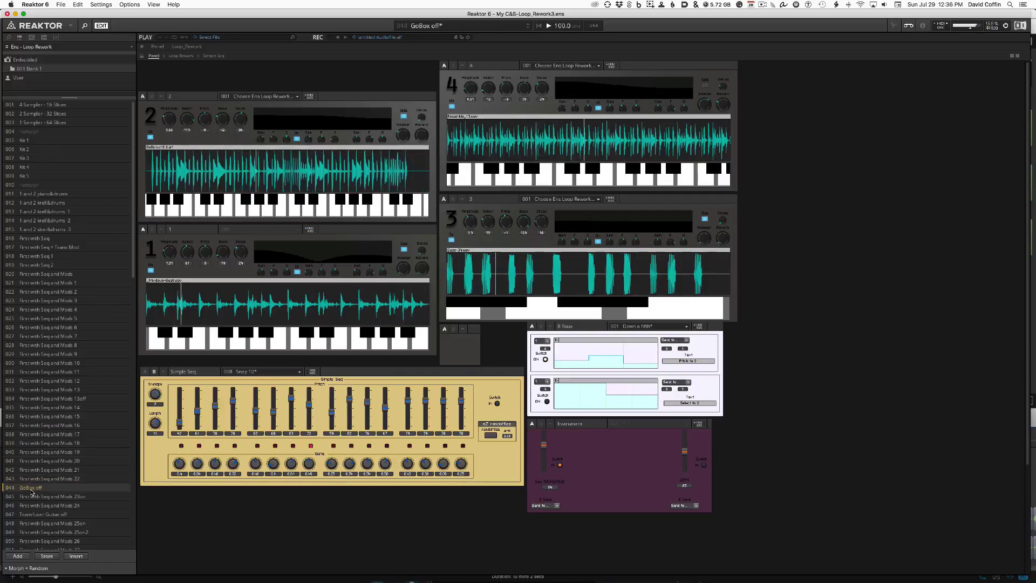
left_click(49, 497)
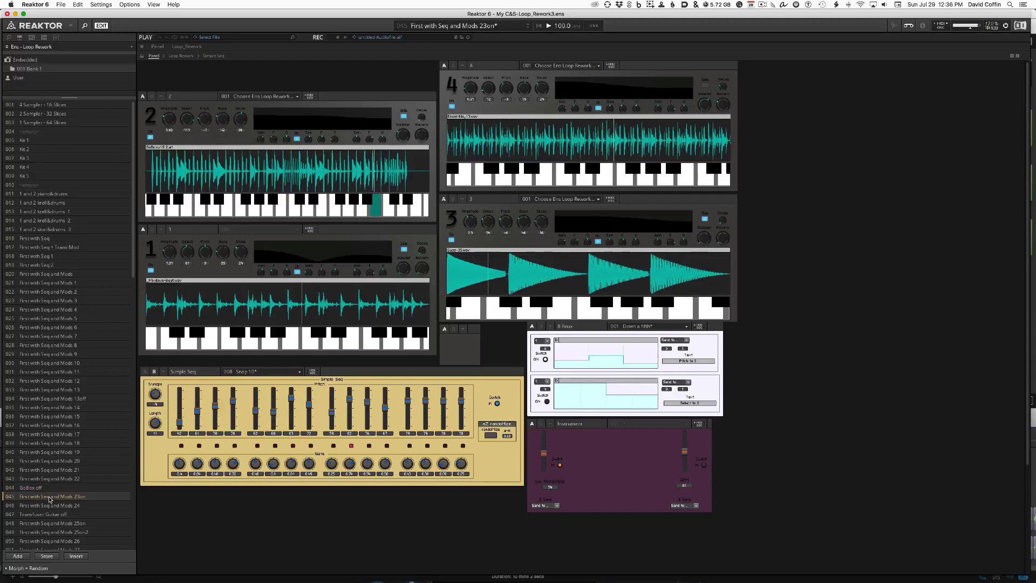
Step: Recall the ensemble snapshots "Transfuser Guitar off", "First with Seq and Mods 25on" and "JBeck off"
scroll(59, 459, "down", 4)
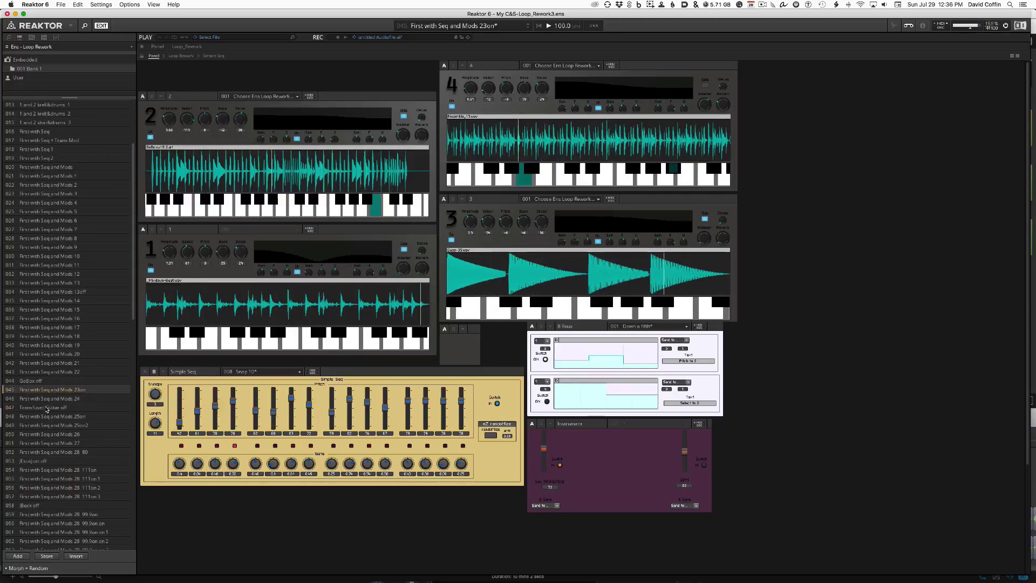
left_click(46, 408)
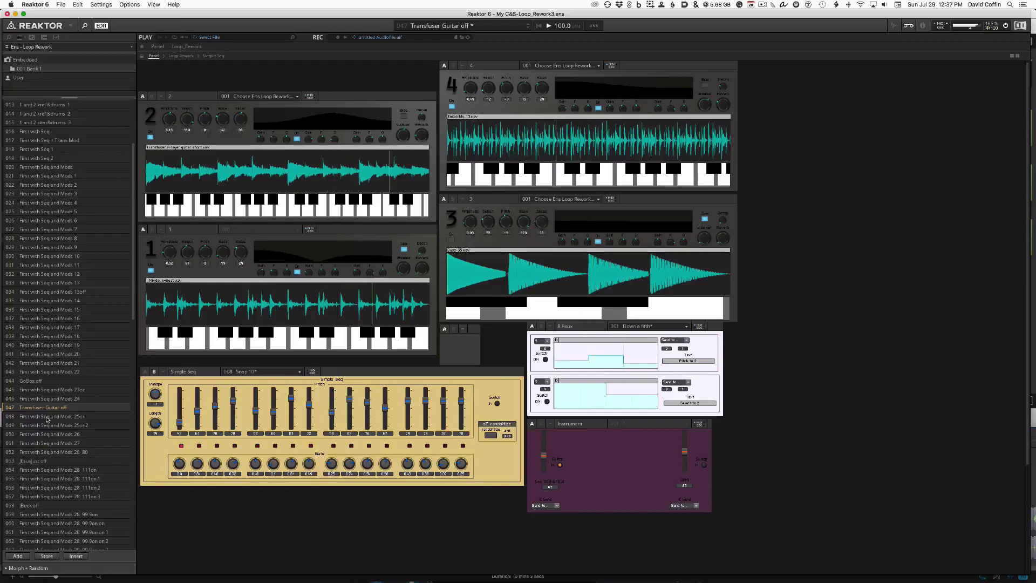
left_click(47, 417)
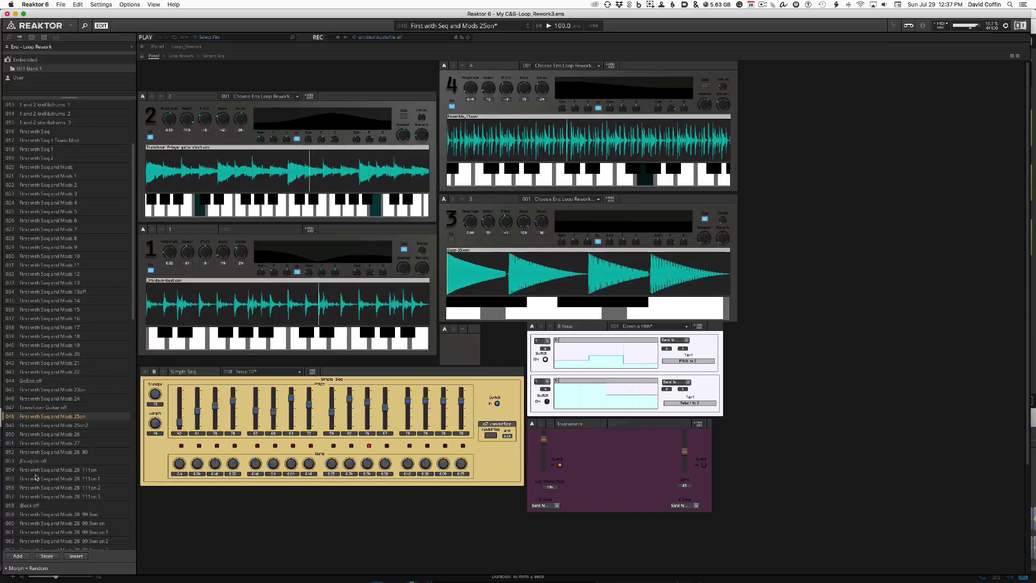
left_click(32, 505)
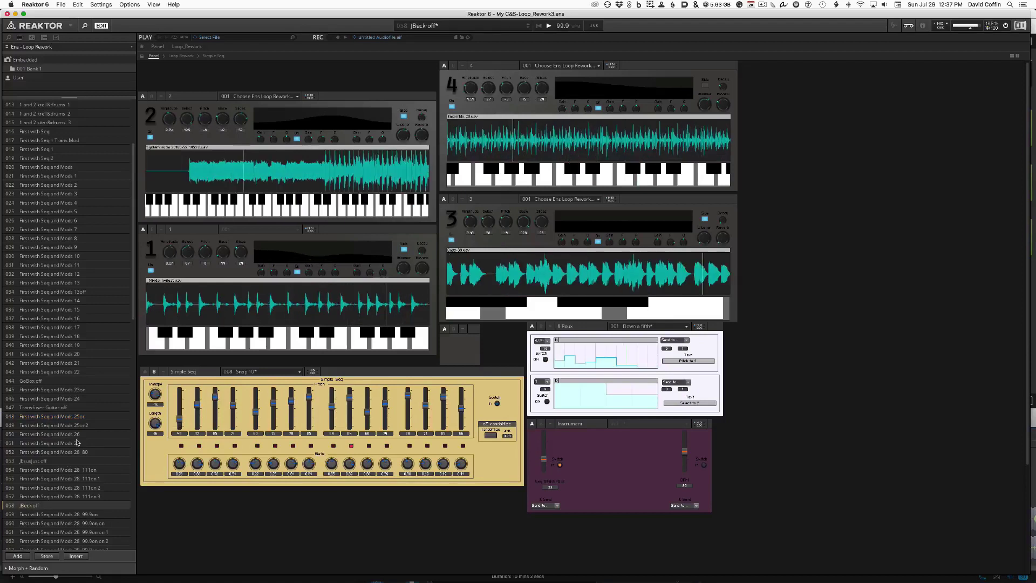
Step: Recall the ensemble snapshots "First with Seq and Mods 28 99.9on" and "First with Seq and Mods 28 99.9on on"
scroll(80, 413, "down", 2)
scroll(80, 413, "down", 2)
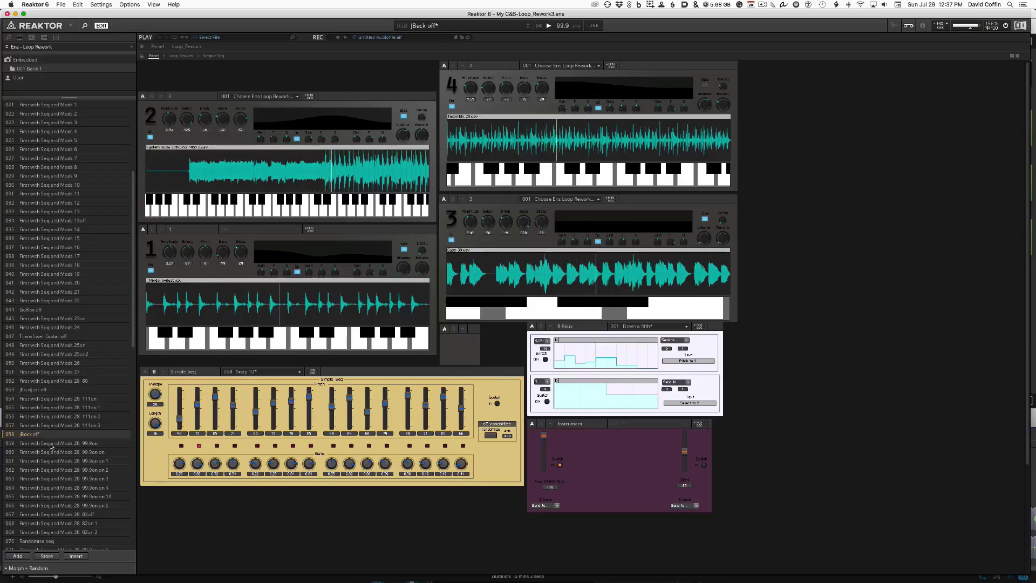
left_click(51, 443)
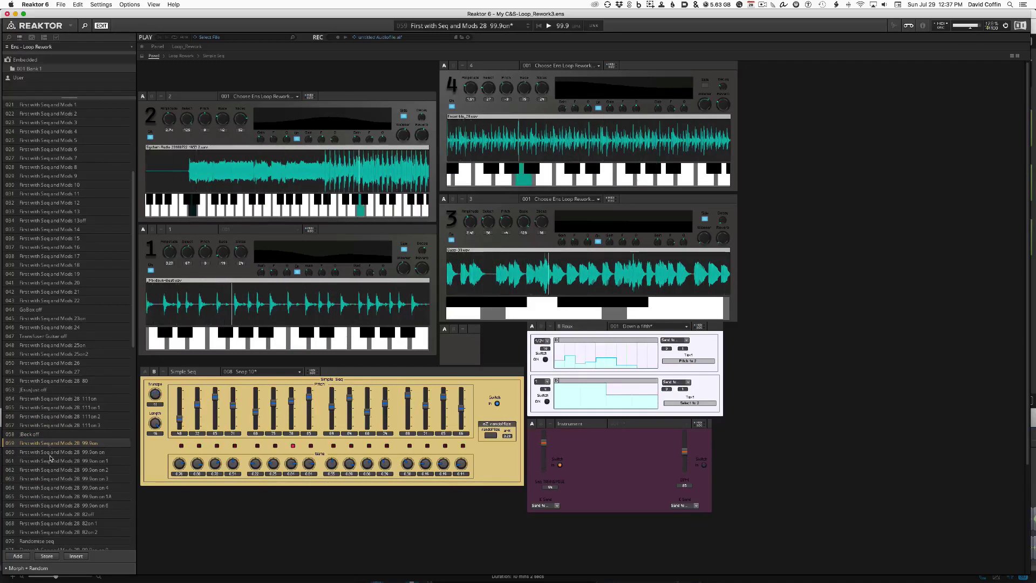
left_click(51, 452)
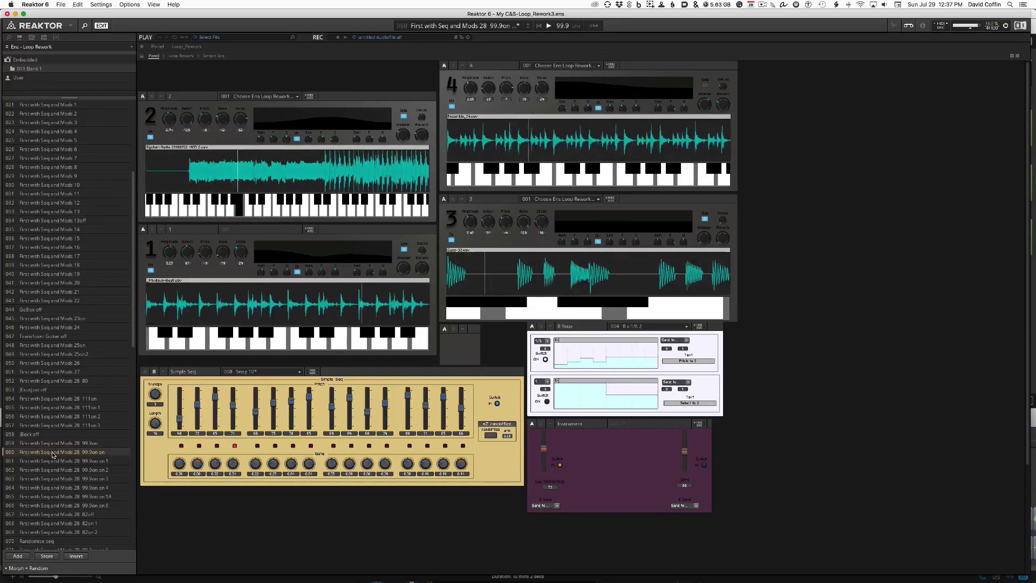
Step: Recall the ensemble snapshot "Randomise seq" and randomize the Simple Seq three times
scroll(60, 478, "down", 4)
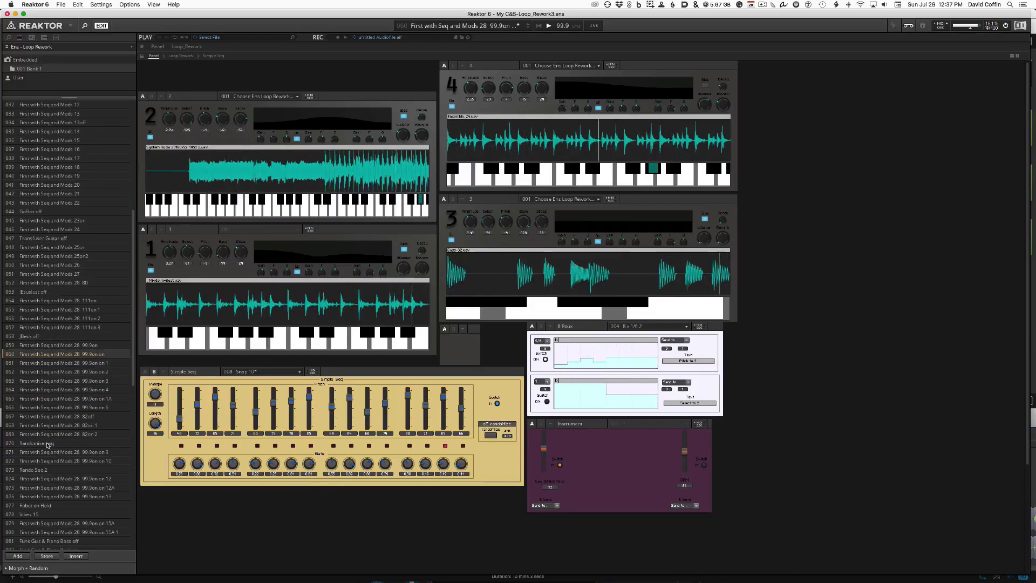
left_click(37, 443)
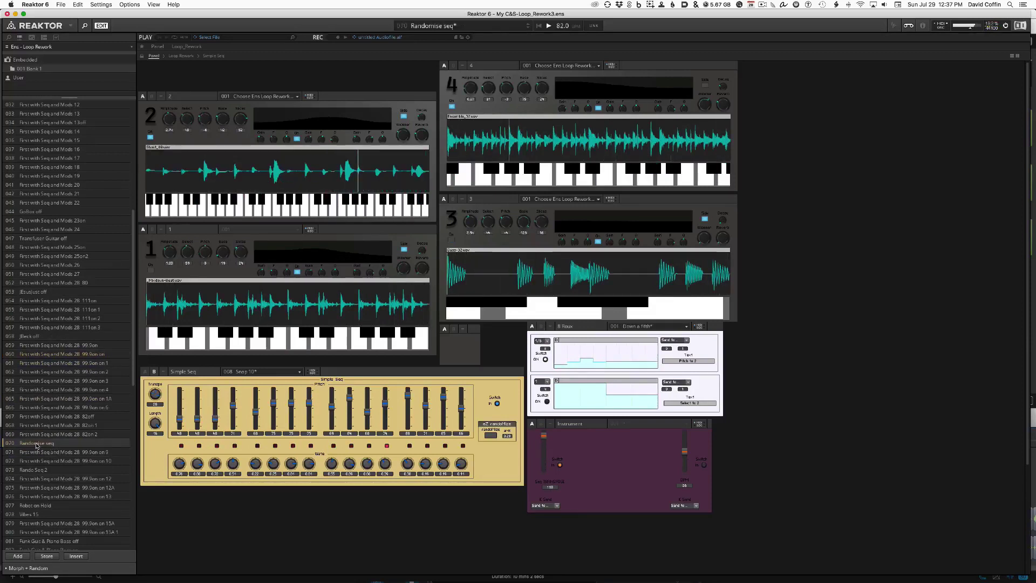
left_click(492, 438)
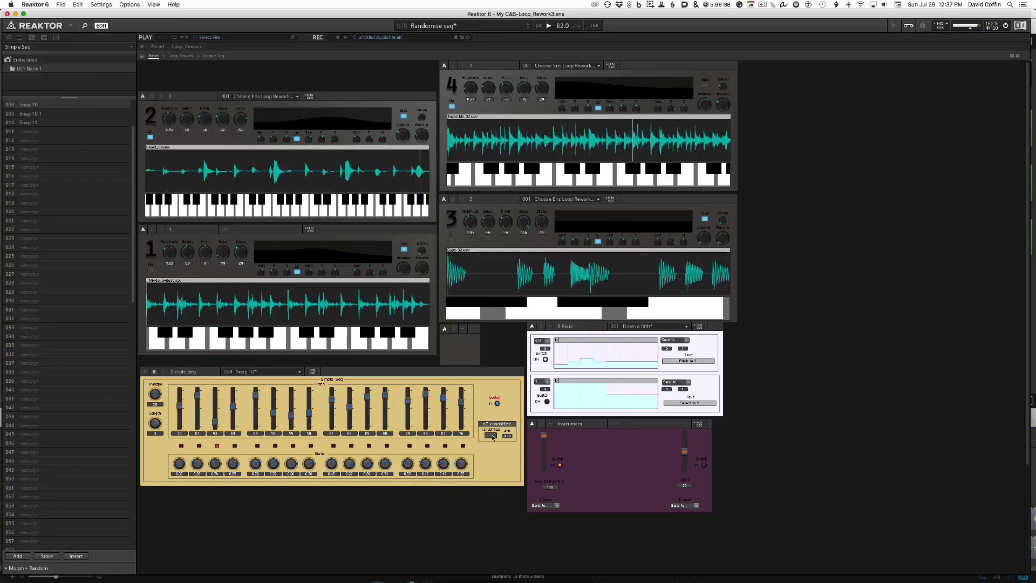
left_click(492, 438)
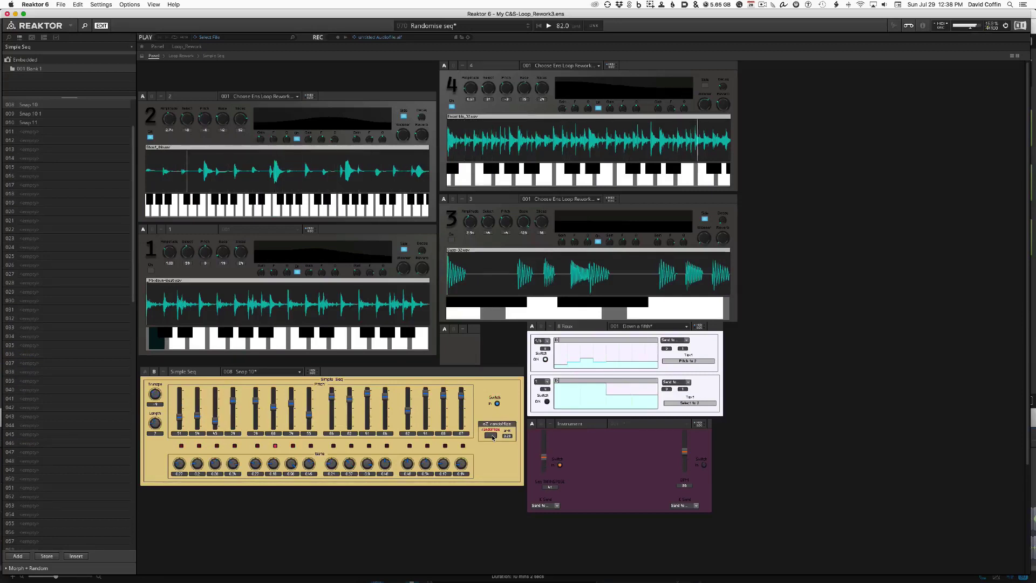
left_click(492, 438)
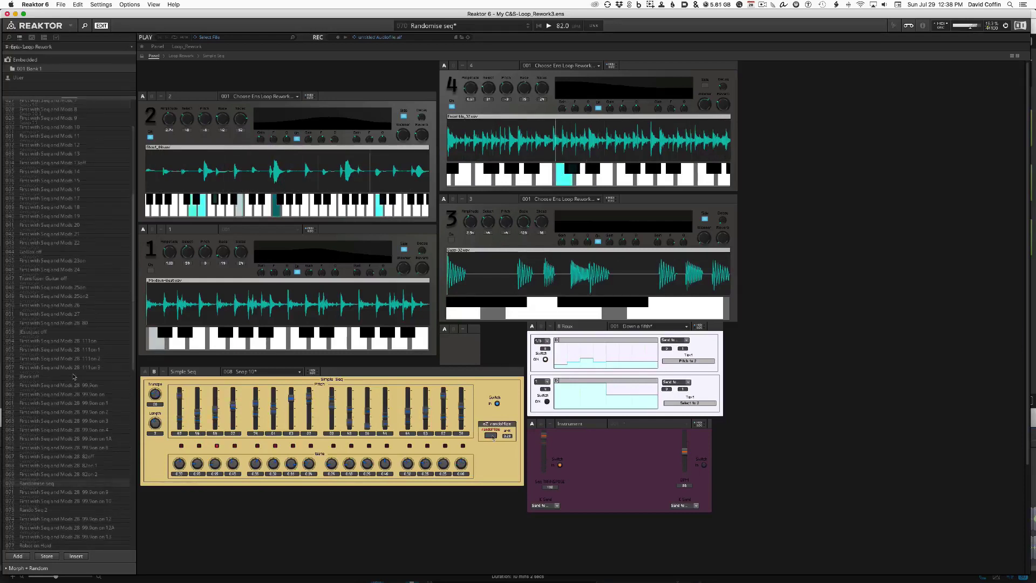
Step: Recall the ensemble snapshot "Vibes 15" and randomize the Simple Seq once
scroll(74, 377, "down", 5)
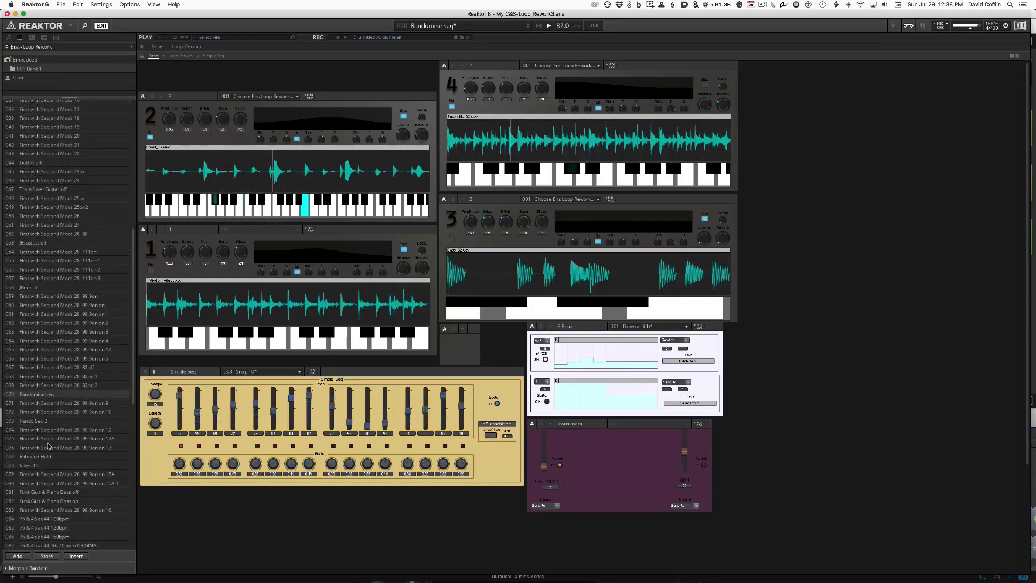
left_click(29, 465)
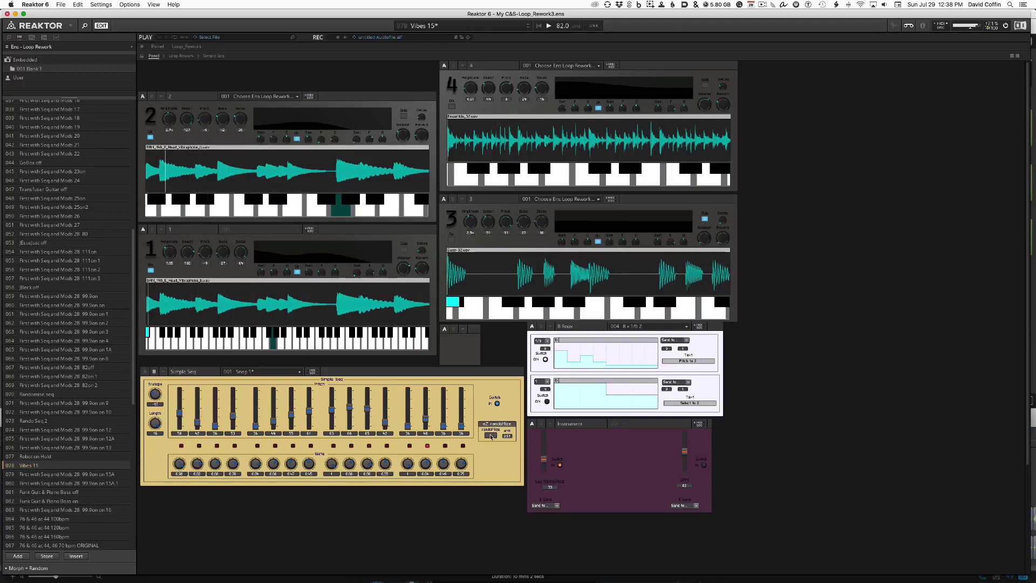
left_click(491, 436)
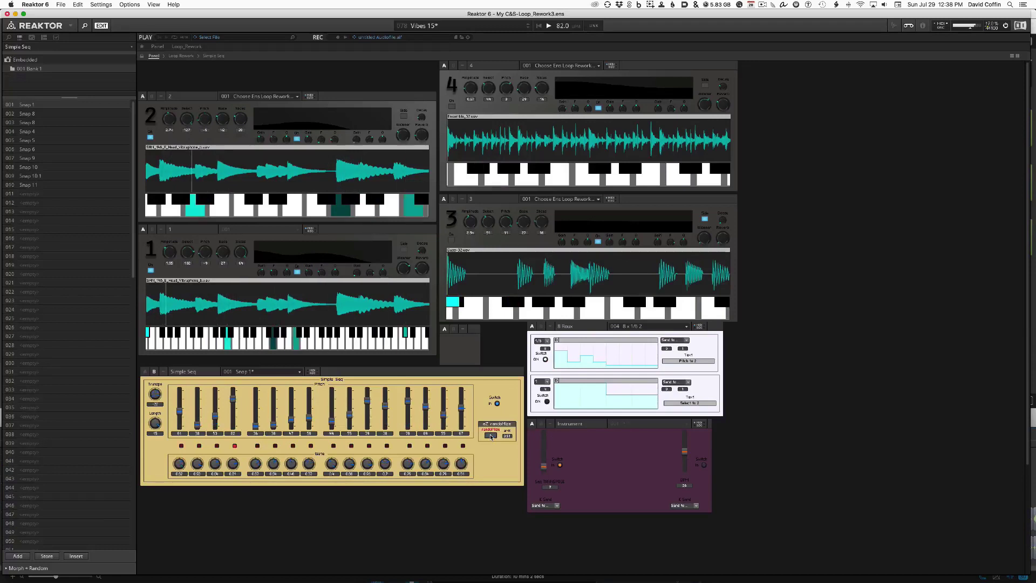
left_click(375, 520)
Step: Recall the ensemble snapshots "Funk Guit & Piano Bass off", "Funk Guit & Piano Bass on" and "First with Seq and Mods 28 99.9on on 16"
scroll(92, 495, "down", 5)
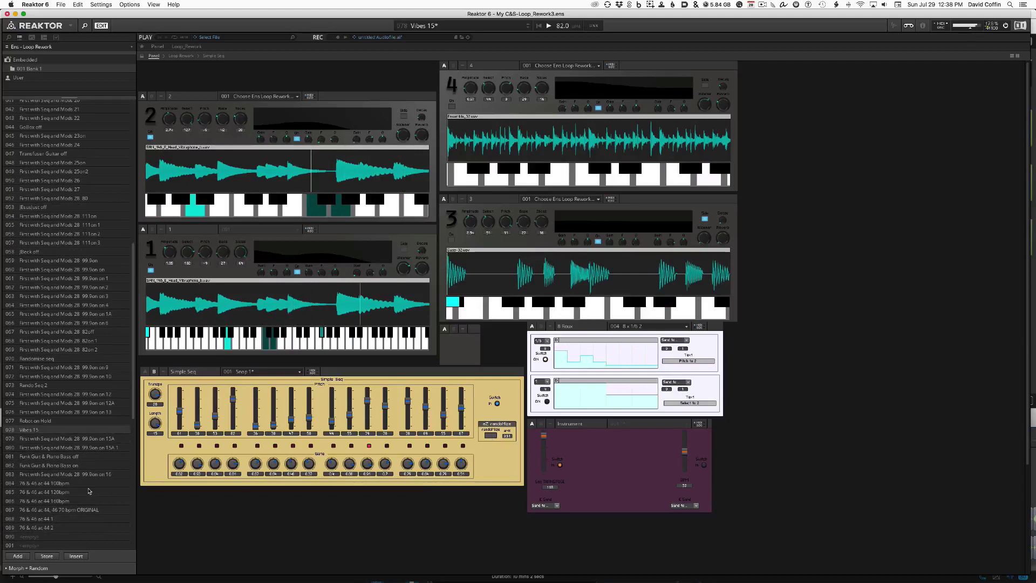
left_click(46, 456)
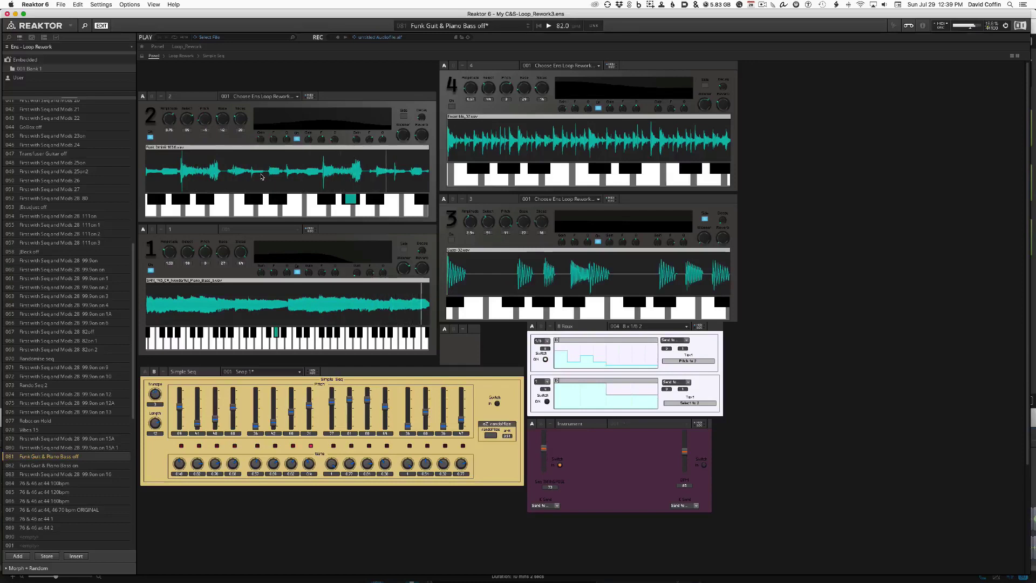
left_click(52, 466)
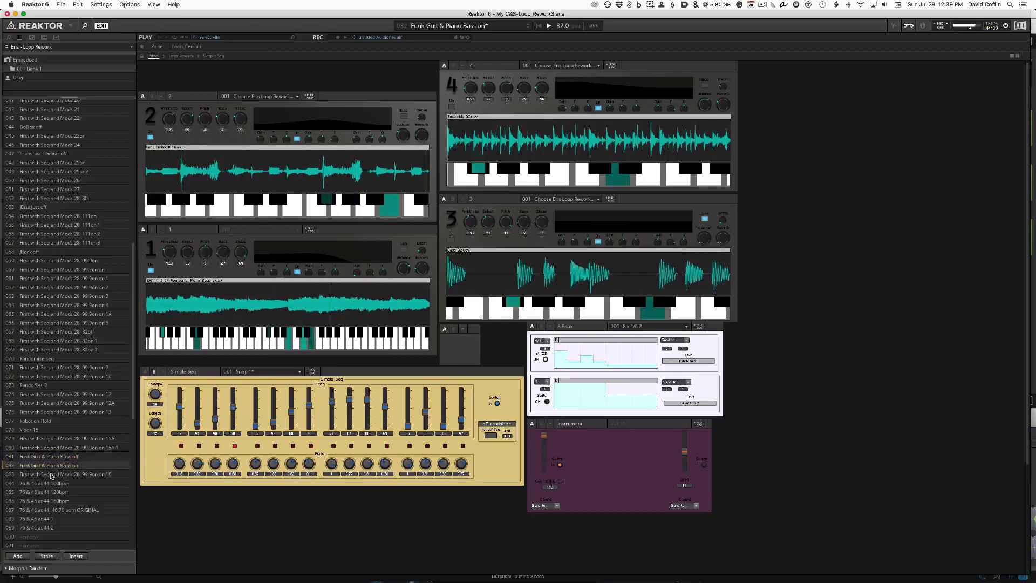
left_click(51, 475)
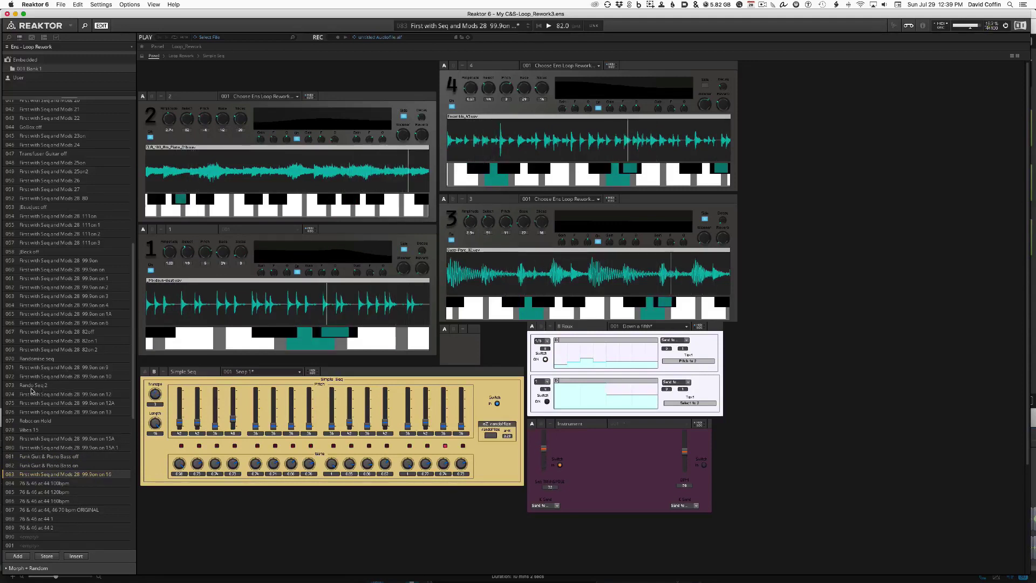
Step: Recall the ensemble snapshot "Robot on Hold" and randomize the Simple Seq repeatedly, changing the randomize amount before the last pass
left_click(37, 423)
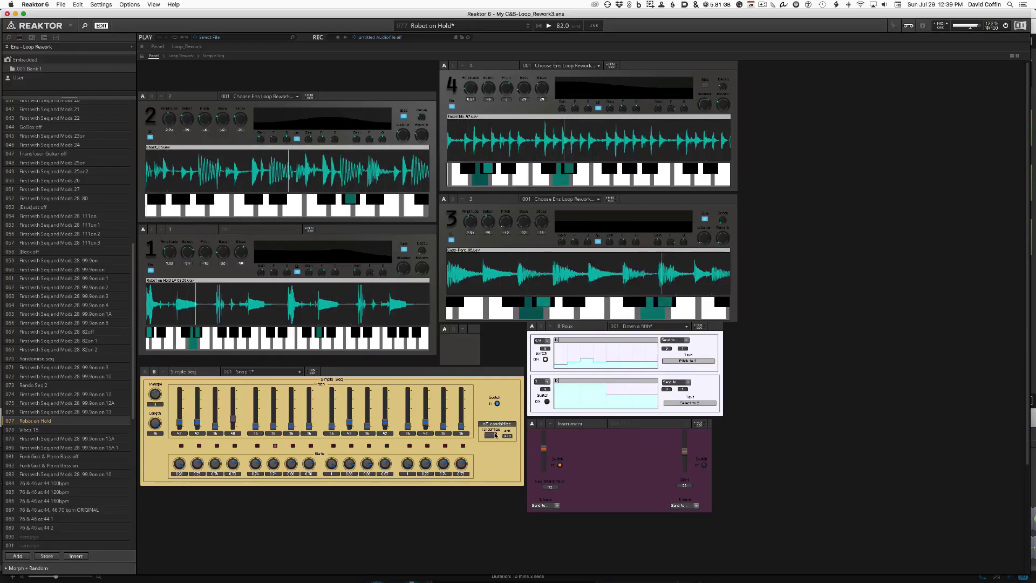
left_click(491, 436)
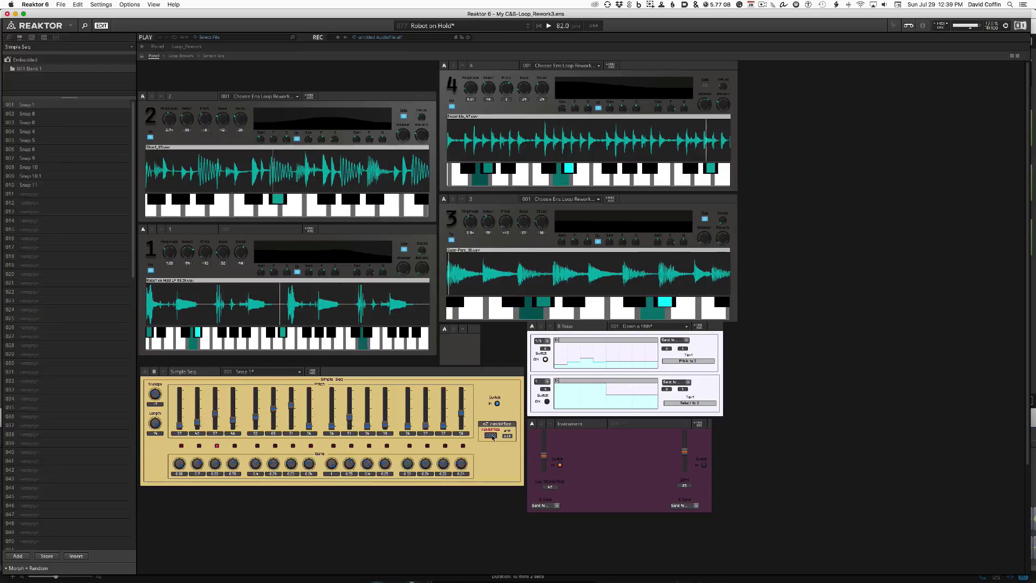
left_click(490, 435)
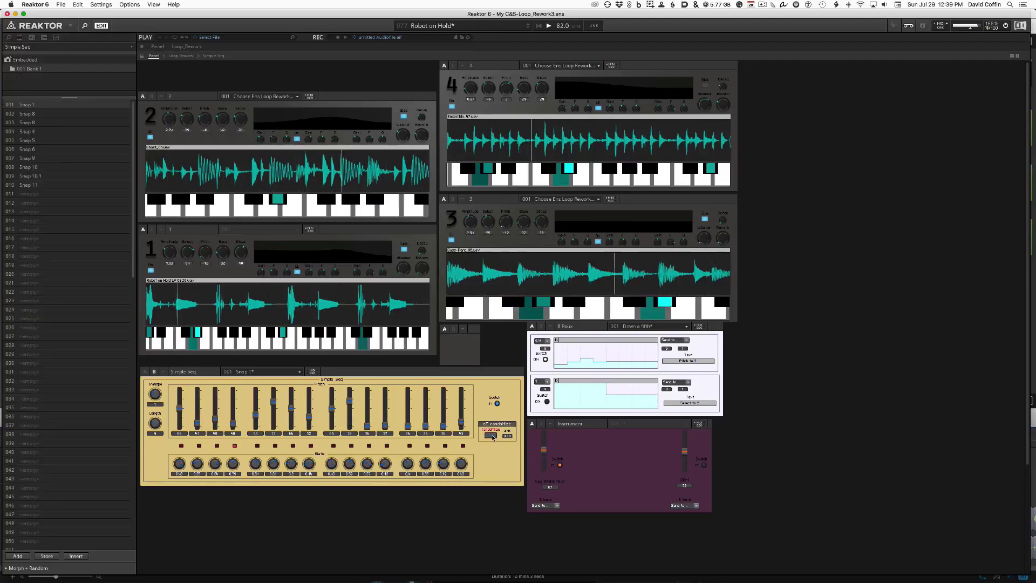
left_click_drag(508, 436, 513, 423)
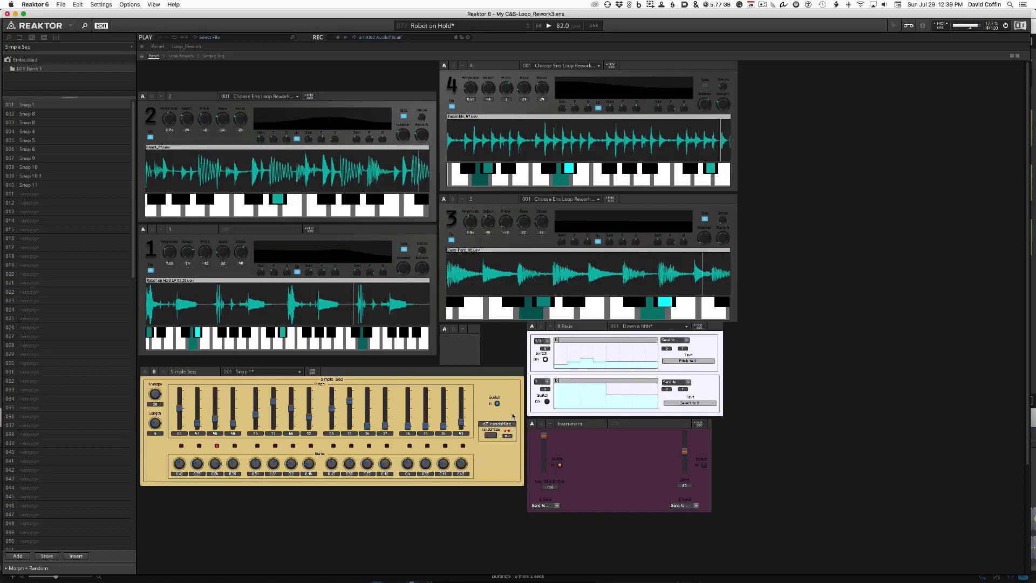
left_click(491, 436)
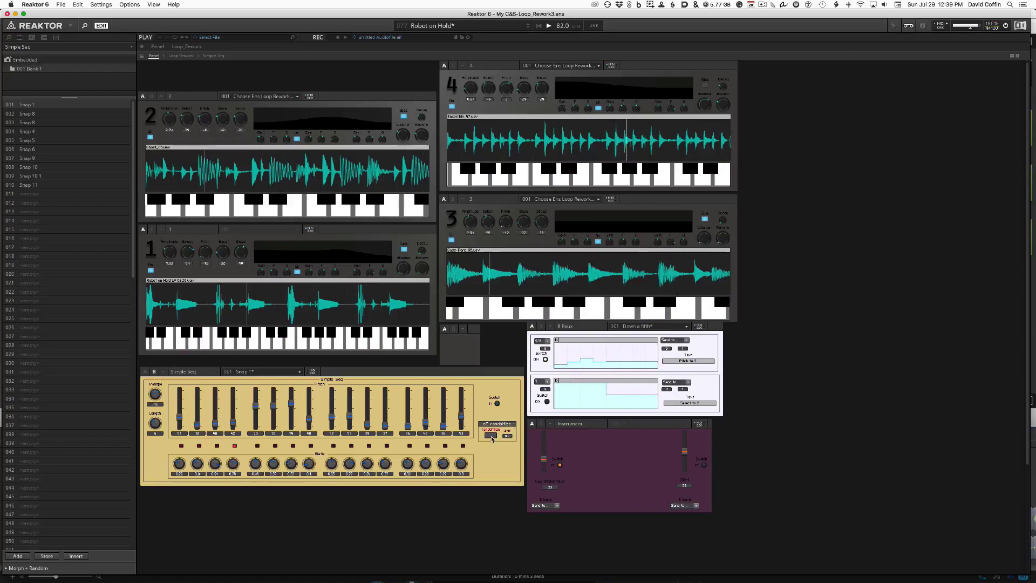
left_click(414, 527)
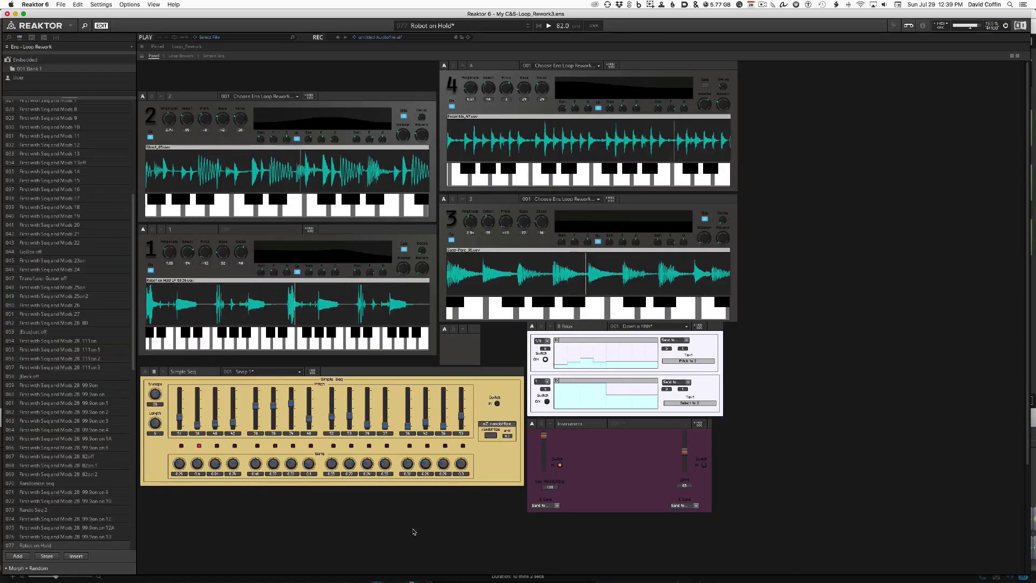
Step: Recall the ensemble snapshot "JEsusjust off" and randomize the Simple Seq
scroll(48, 313, "down", 1)
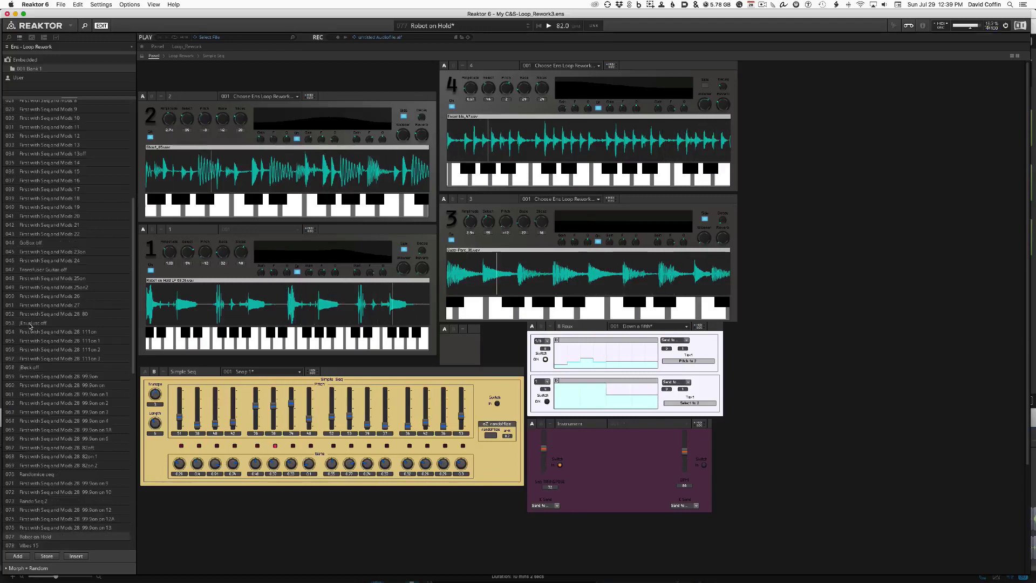
left_click(30, 324)
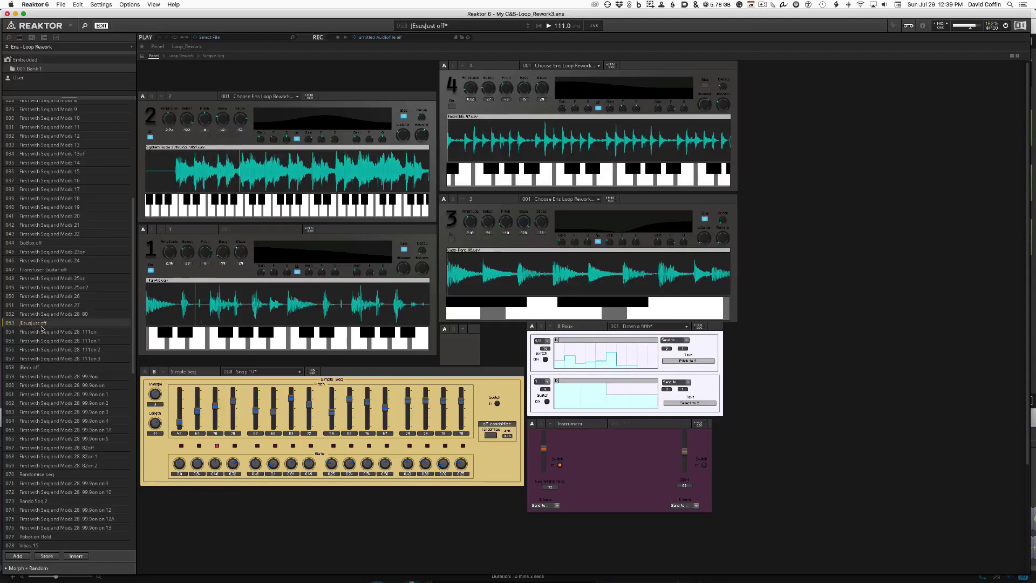
left_click(491, 436)
left_click(57, 516)
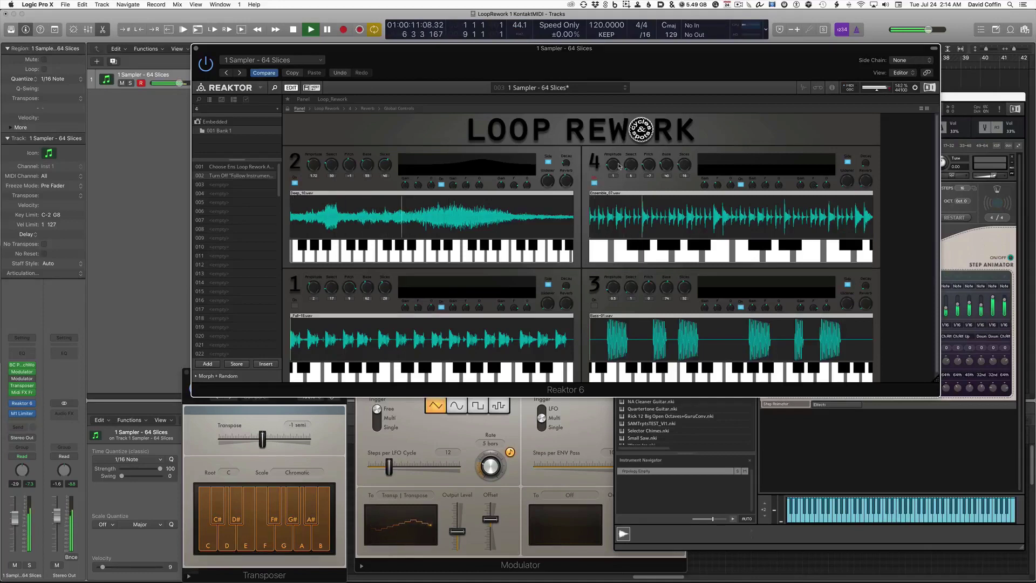
Step: Raise the amplitude of sampler 4 in the Loop Rework plug-in hosted in Logic Pro X
left_click_drag(614, 166, 614, 156)
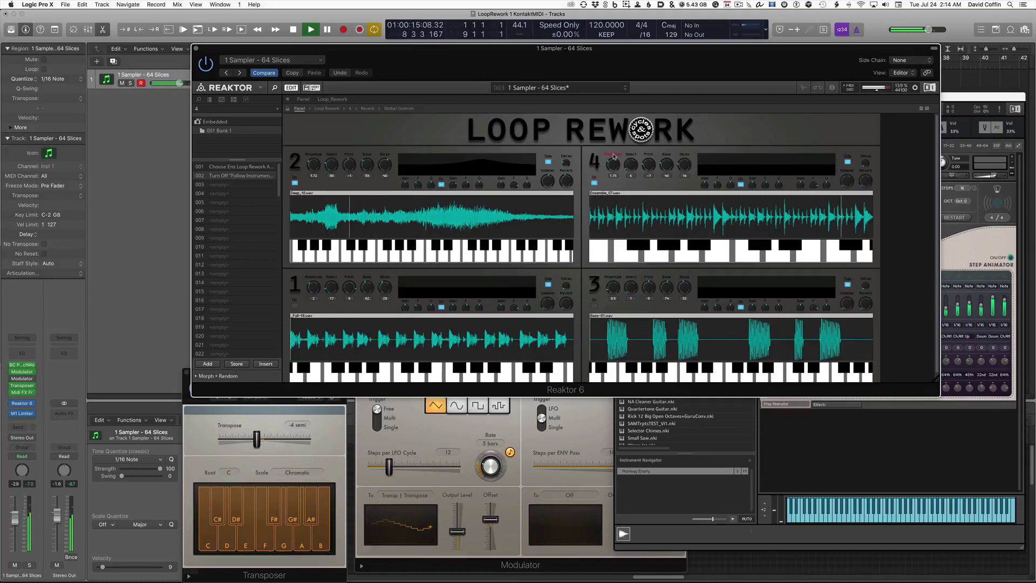